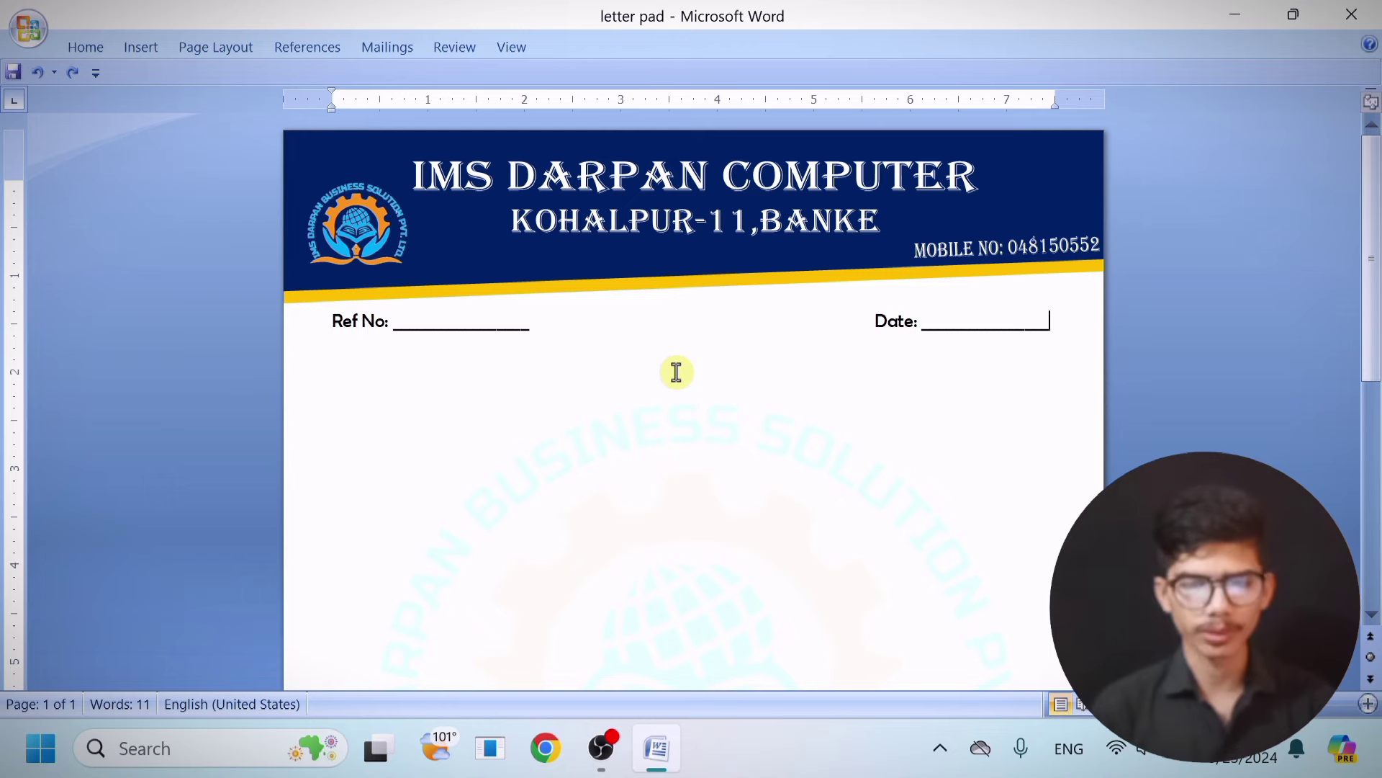
Step: Scroll through the finished letter pad, then start a new blank document
{"action": "scroll", "coordinate": [677, 372], "scroll_direction": "down", "scroll_amount": 1}
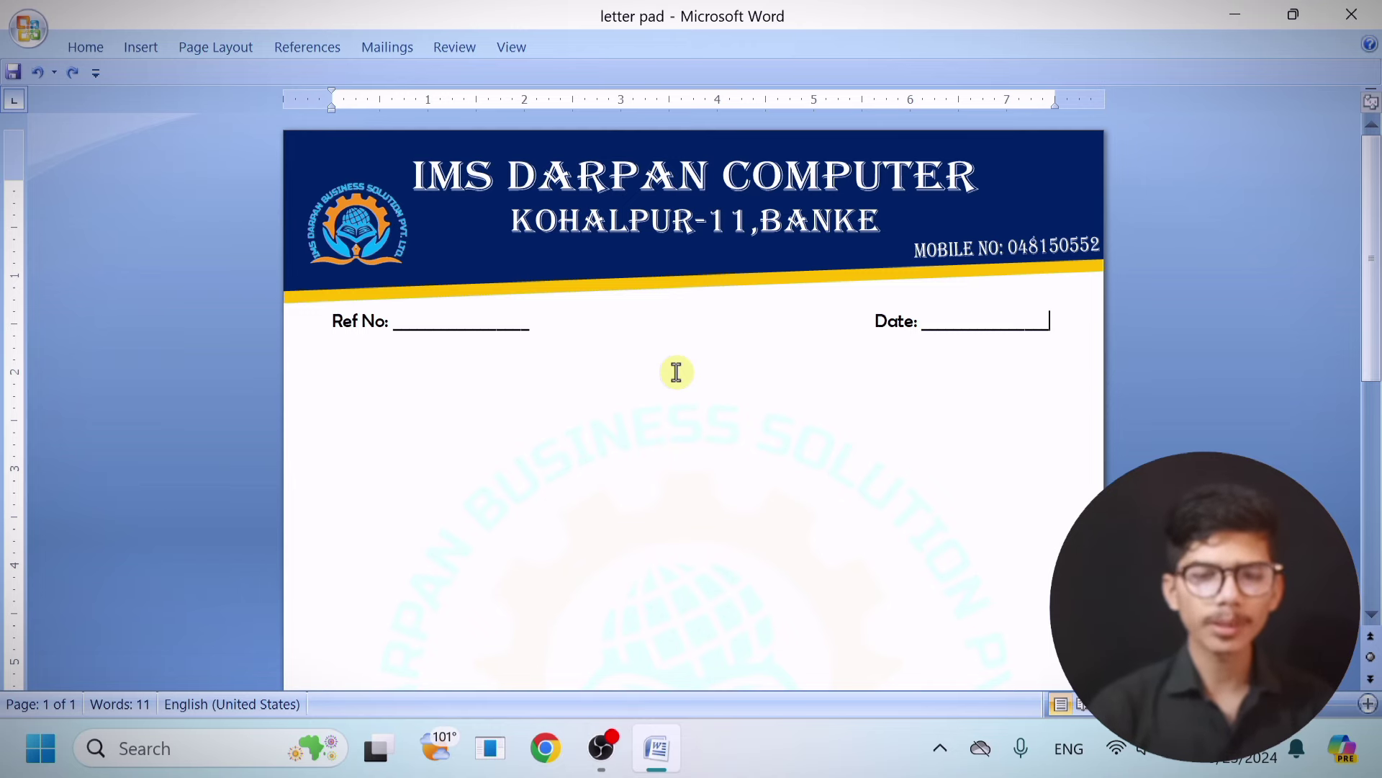
{"action": "scroll", "coordinate": [676, 372], "scroll_direction": "down", "scroll_amount": 4}
{"action": "scroll", "coordinate": [676, 372], "scroll_direction": "down", "scroll_amount": 5}
{"action": "scroll", "coordinate": [676, 372], "scroll_direction": "up", "scroll_amount": 8}
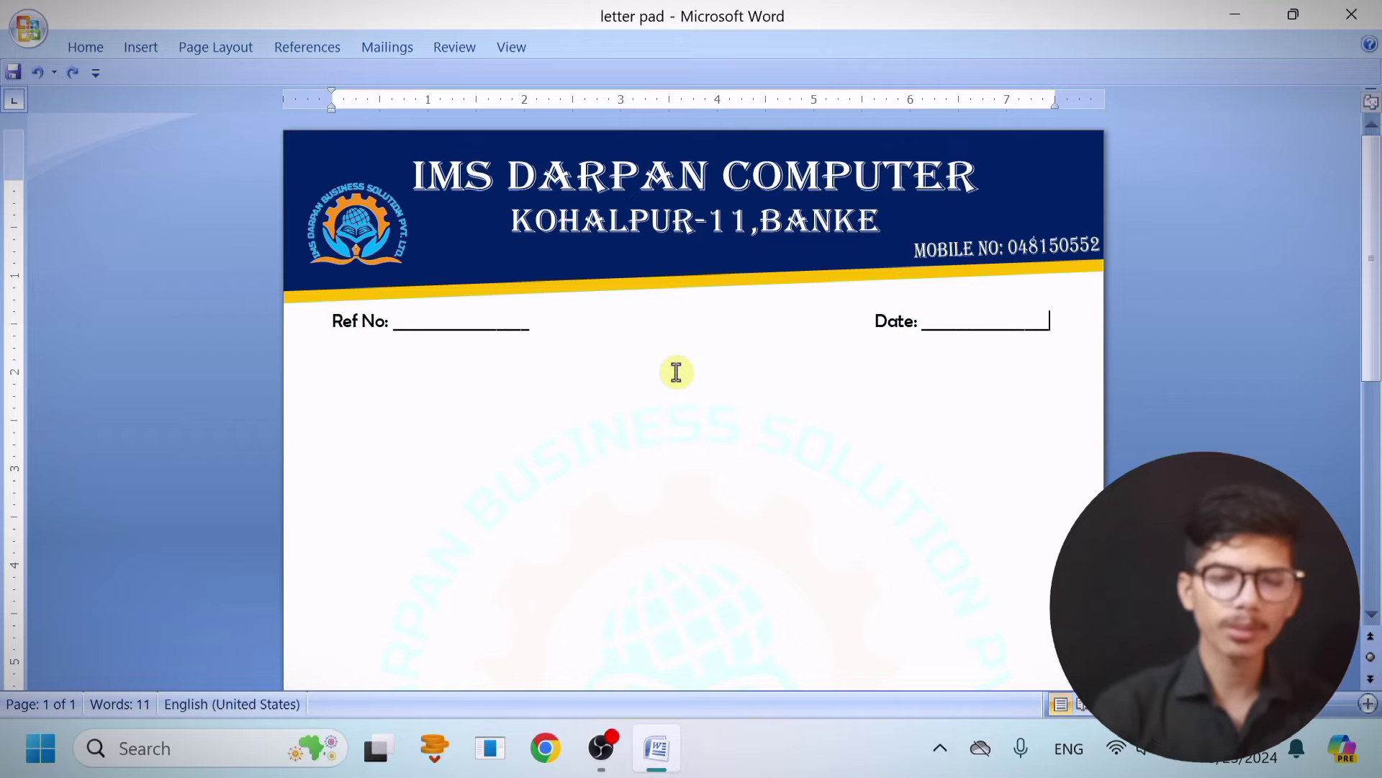
{"action": "key", "text": "ctrl+F1"}
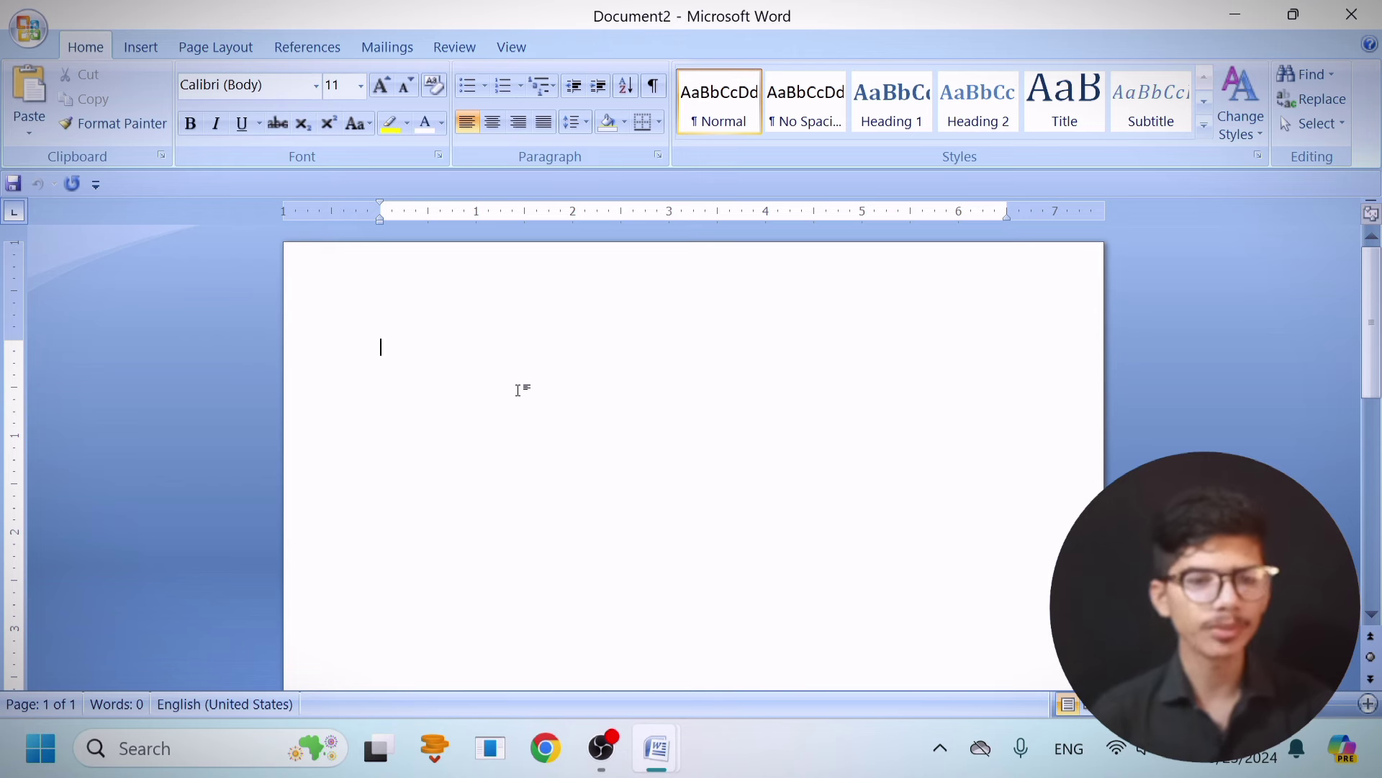
Step: Set the page to A4 portrait with Narrow 0.5-inch margins and delete the stray letter
{"action": "type", "text": "z"}
{"action": "left_click", "coordinate": [214, 48]}
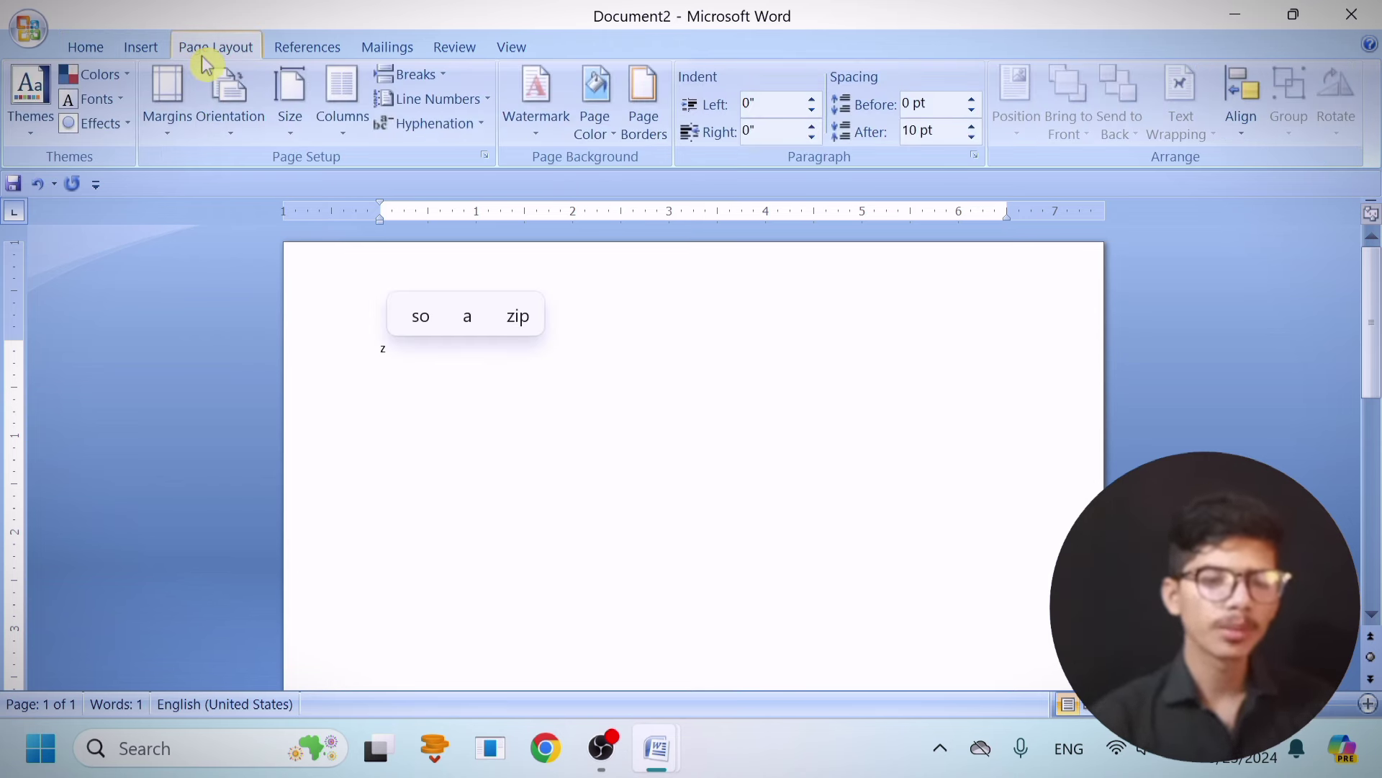
{"action": "left_click", "coordinate": [295, 112]}
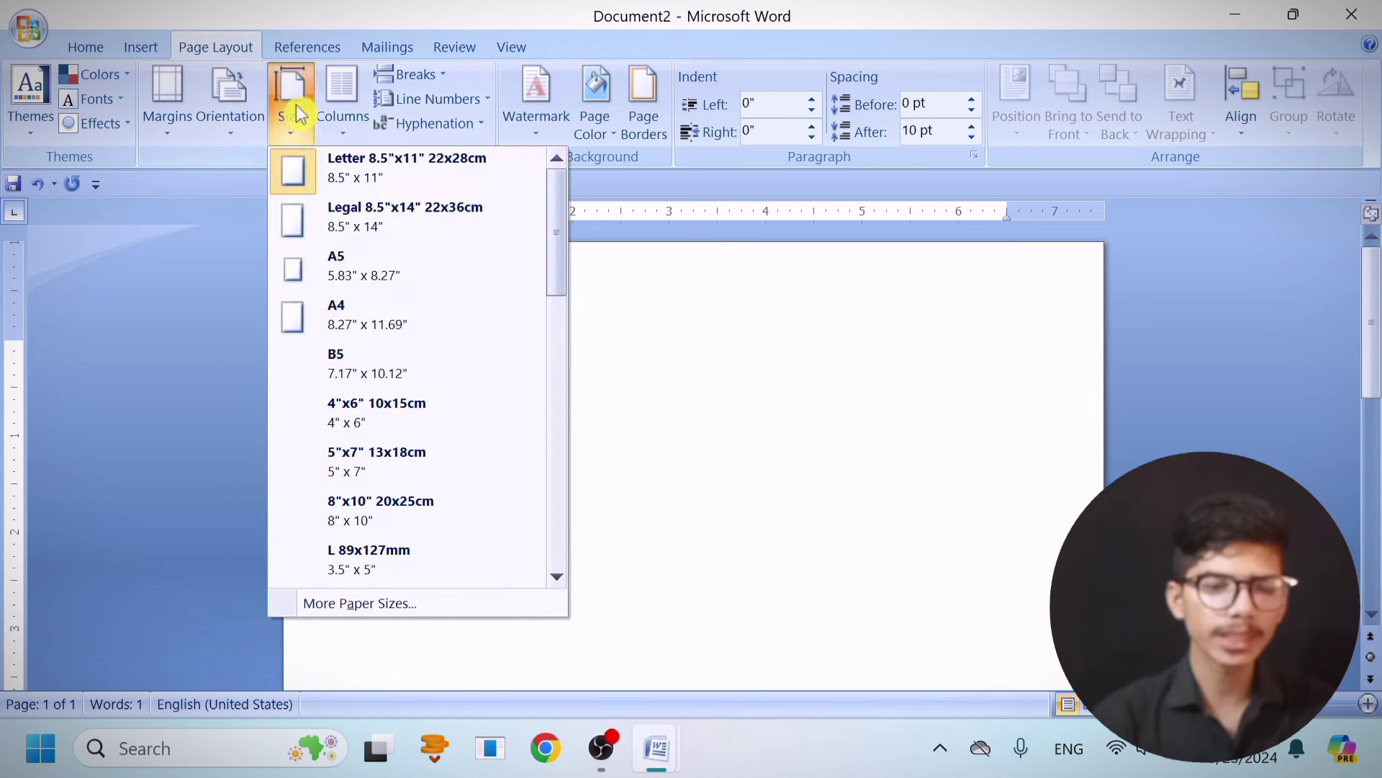
{"action": "left_click", "coordinate": [365, 313]}
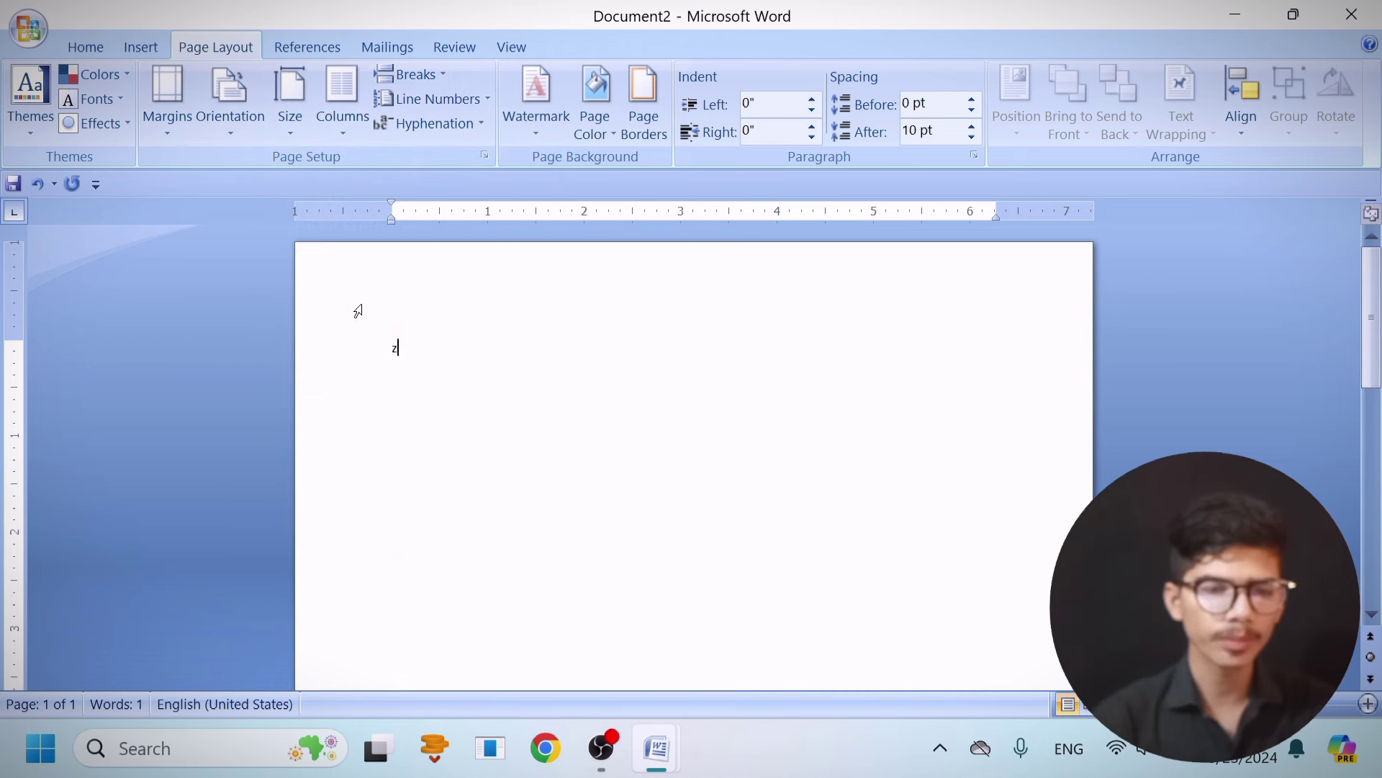
{"action": "left_click", "coordinate": [227, 93]}
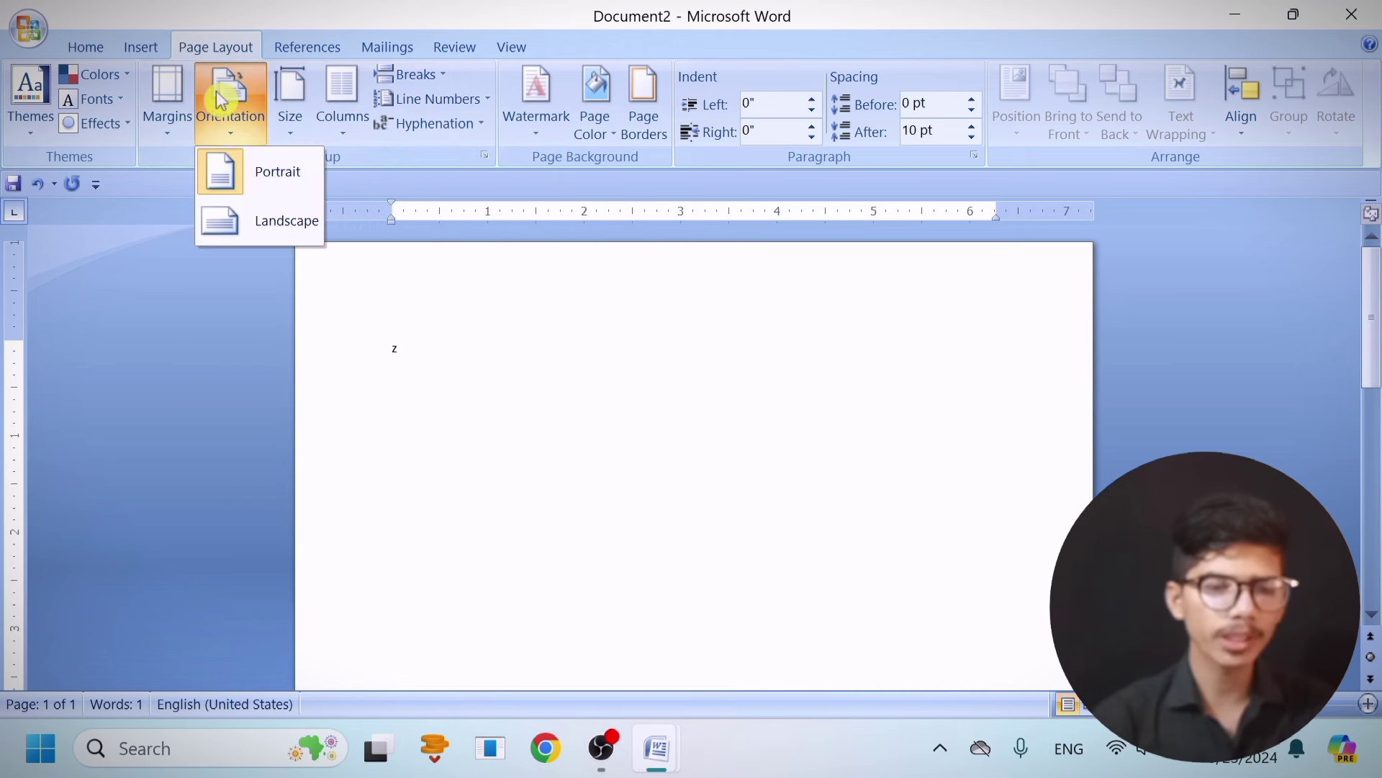
{"action": "left_click", "coordinate": [270, 184]}
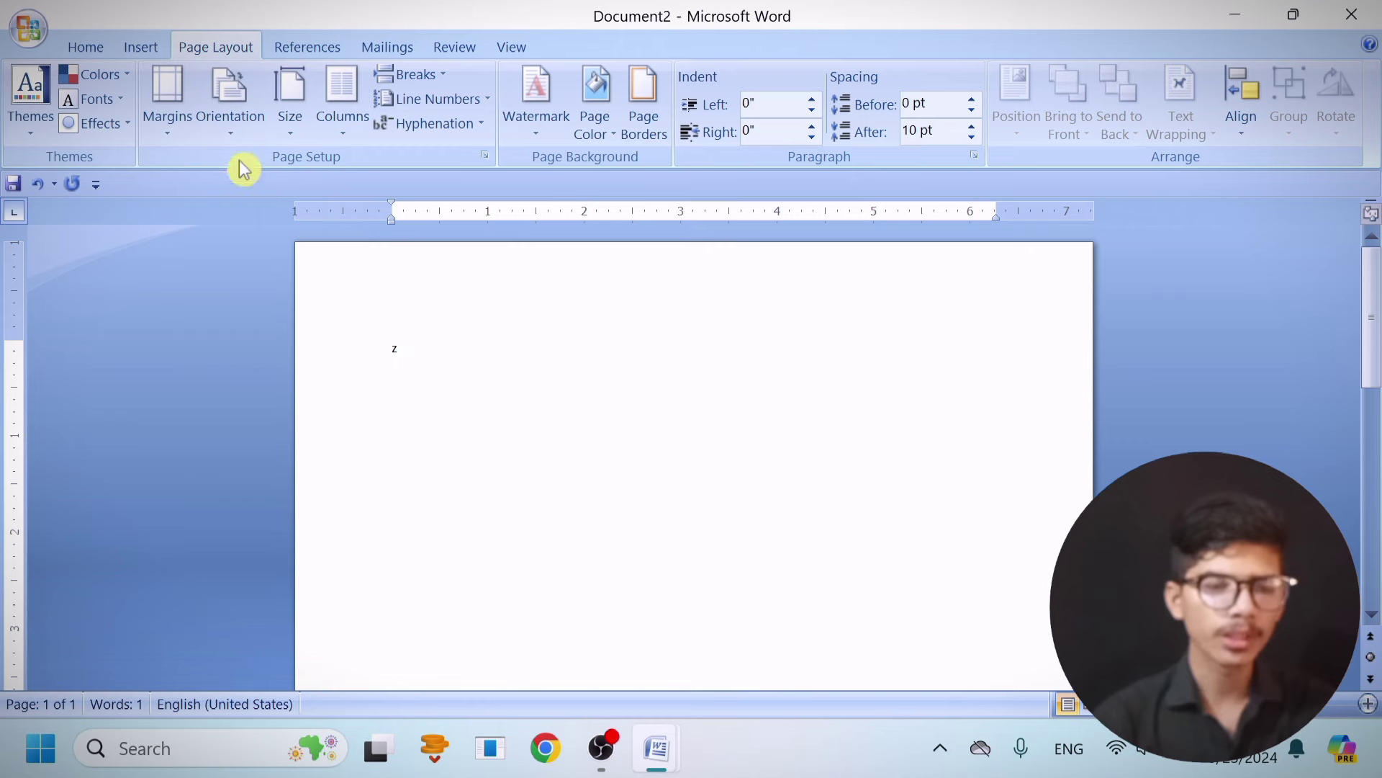
{"action": "left_click", "coordinate": [170, 112]}
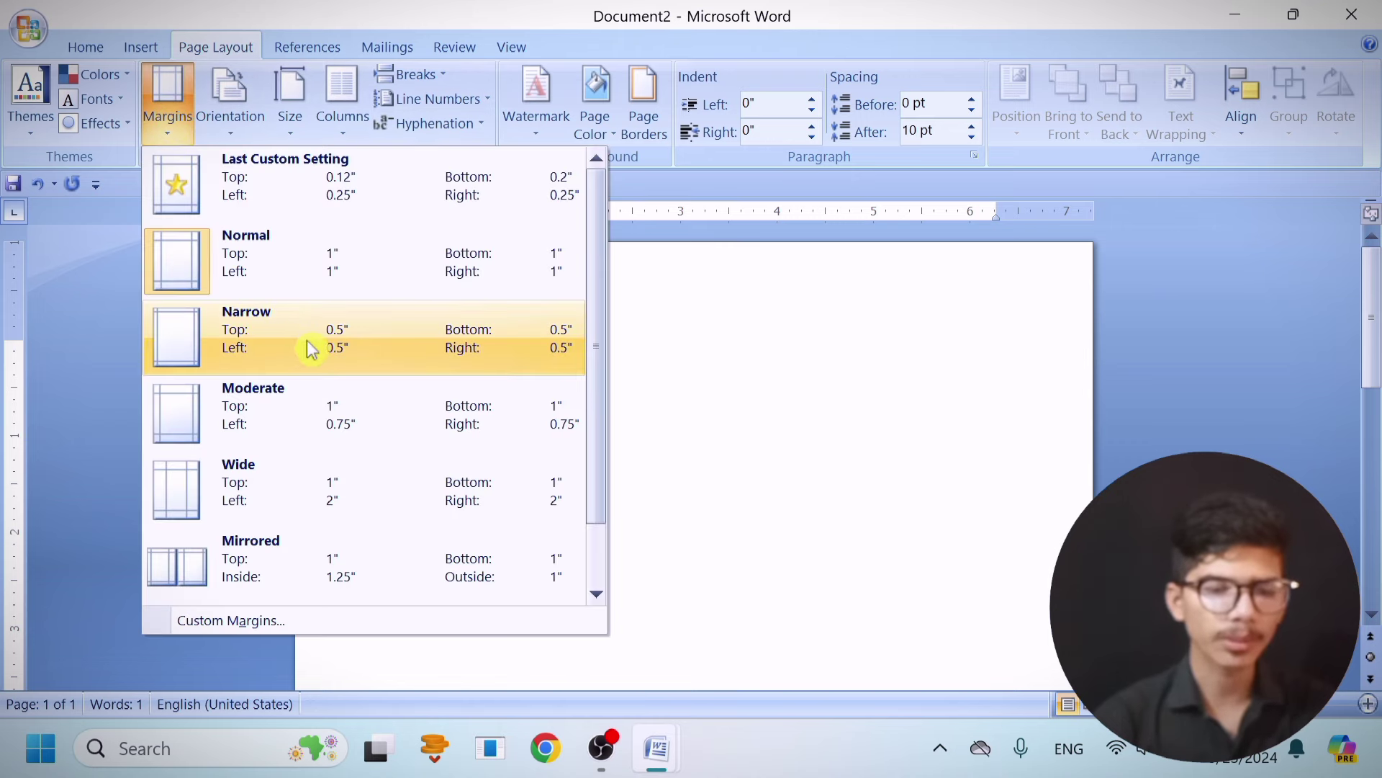
{"action": "left_click", "coordinate": [360, 337]}
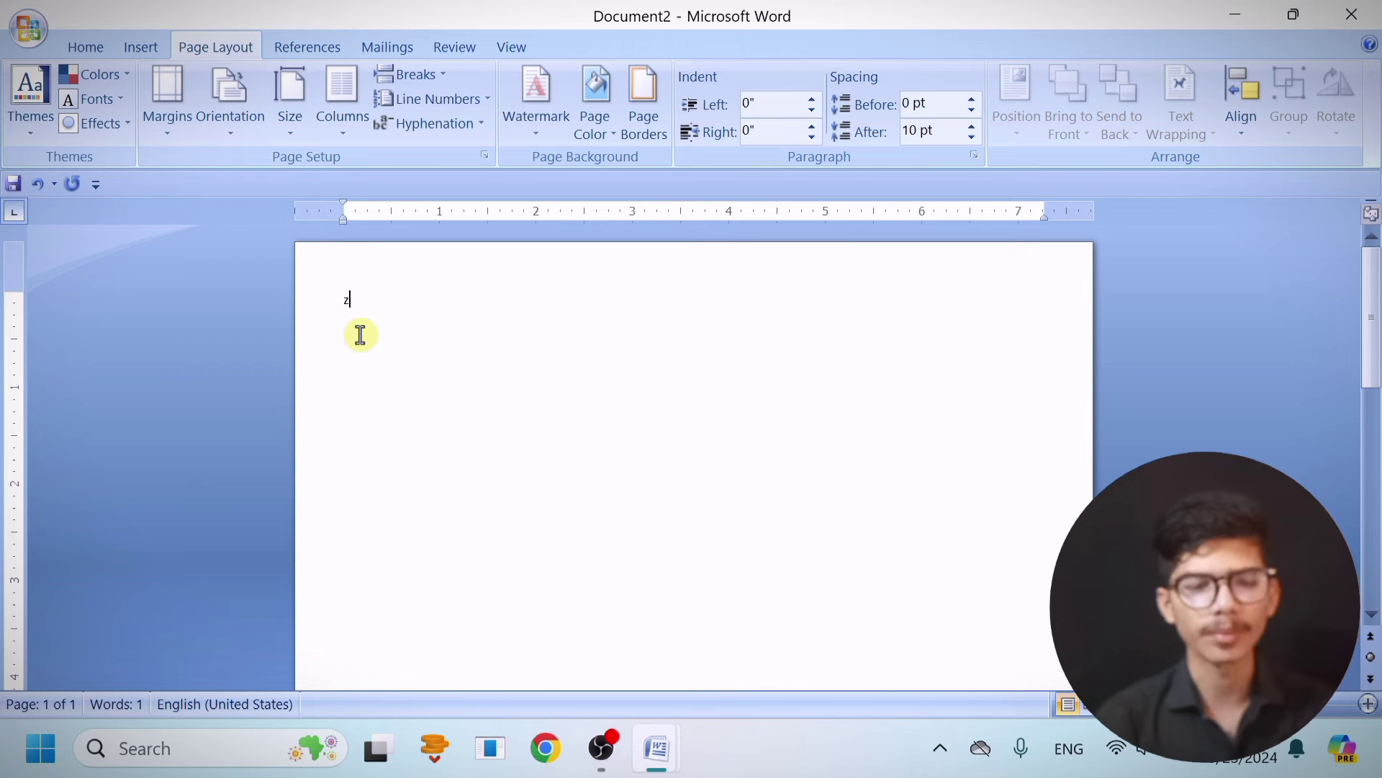
{"action": "key", "text": "BackSpace"}
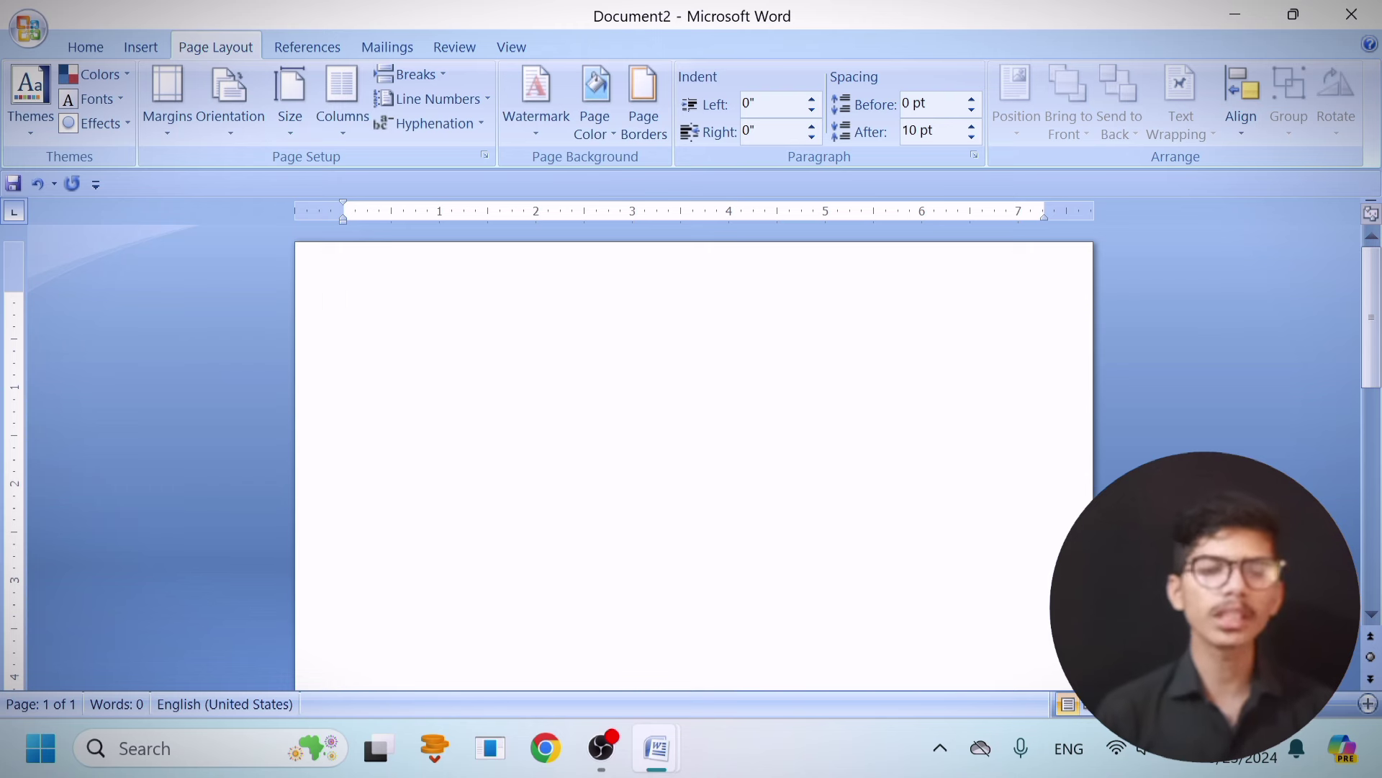
Step: Choose the Flowchart: Manual Input shape from the Insert Shapes gallery
{"action": "left_click", "coordinate": [141, 47]}
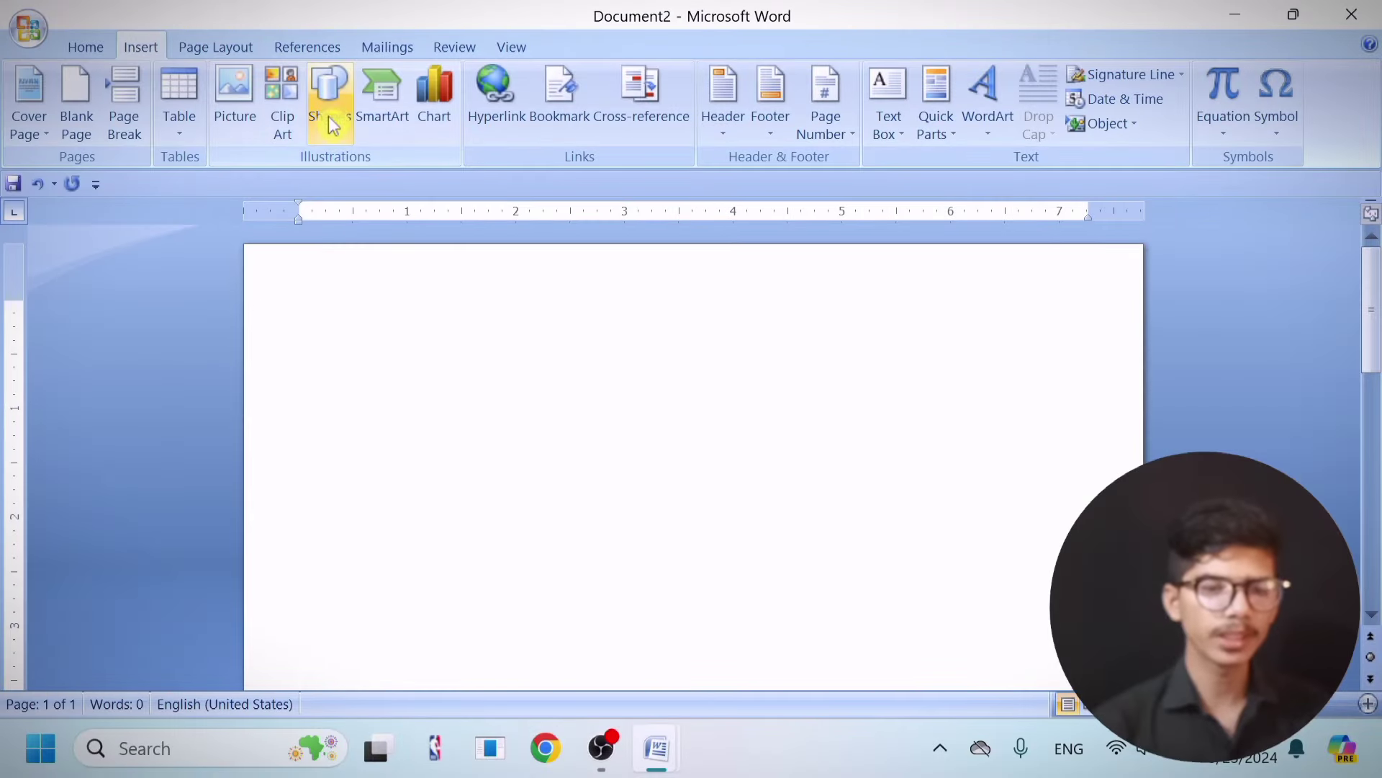
{"action": "left_click", "coordinate": [333, 122]}
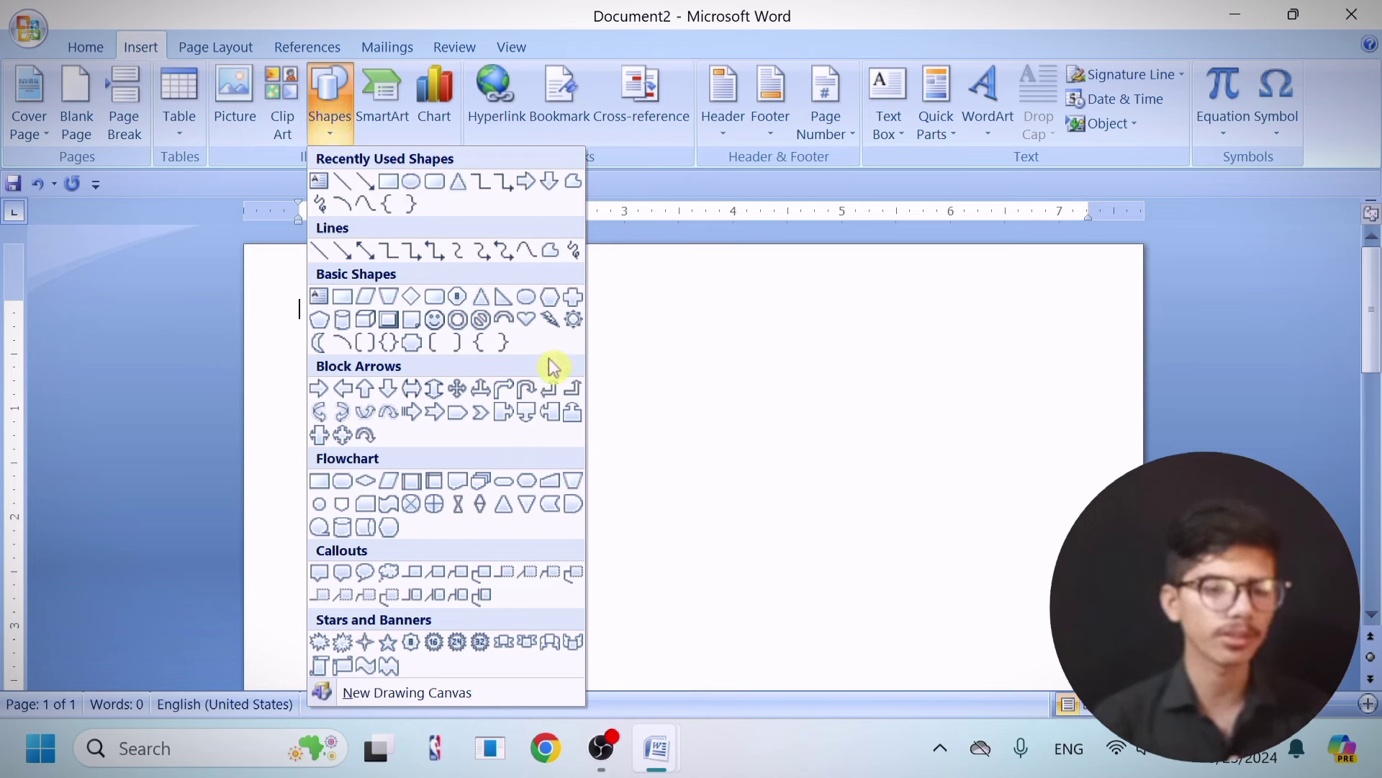
{"action": "left_click", "coordinate": [550, 482]}
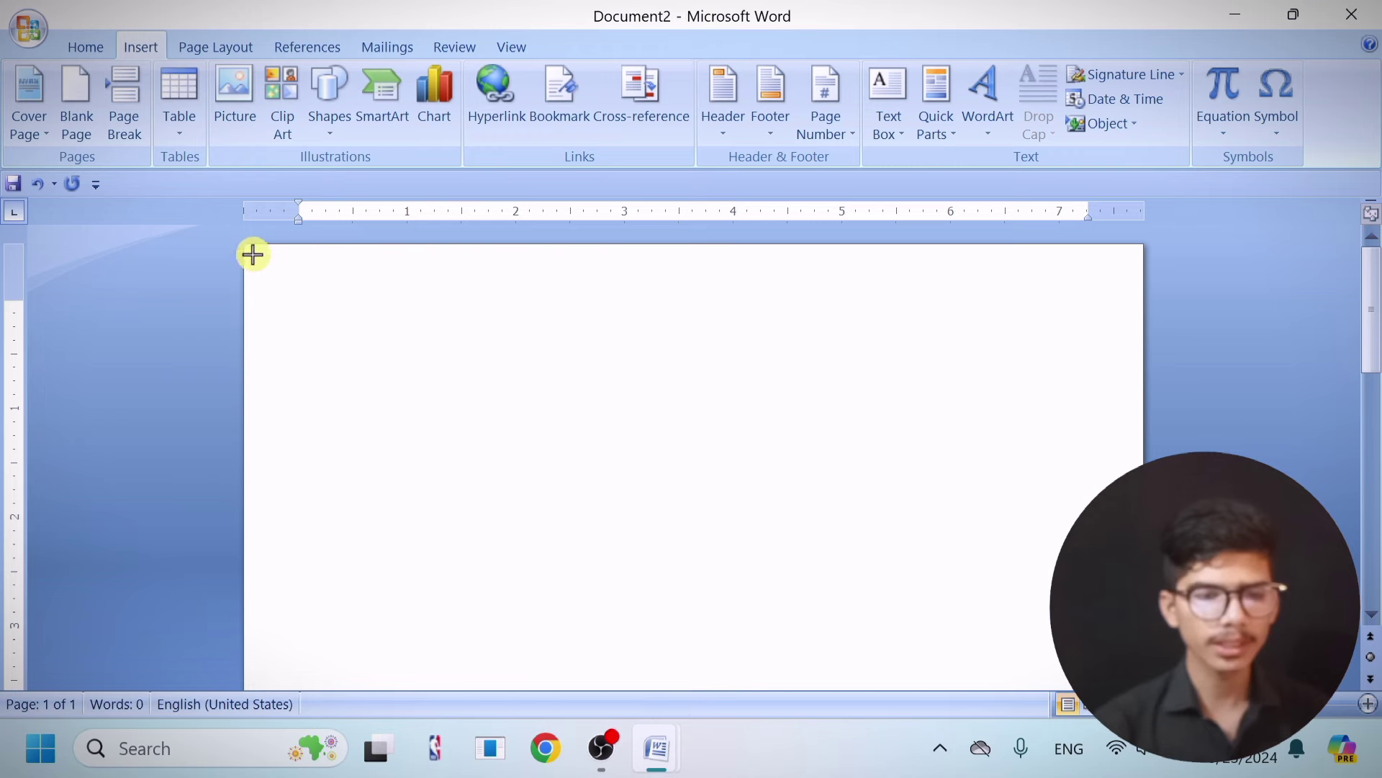
Step: Draw the Manual Input banner at the page top, flip it vertically and widen it to 8.37 inches
{"action": "left_click_drag", "start_coordinate": [253, 253], "coordinate": [1142, 416]}
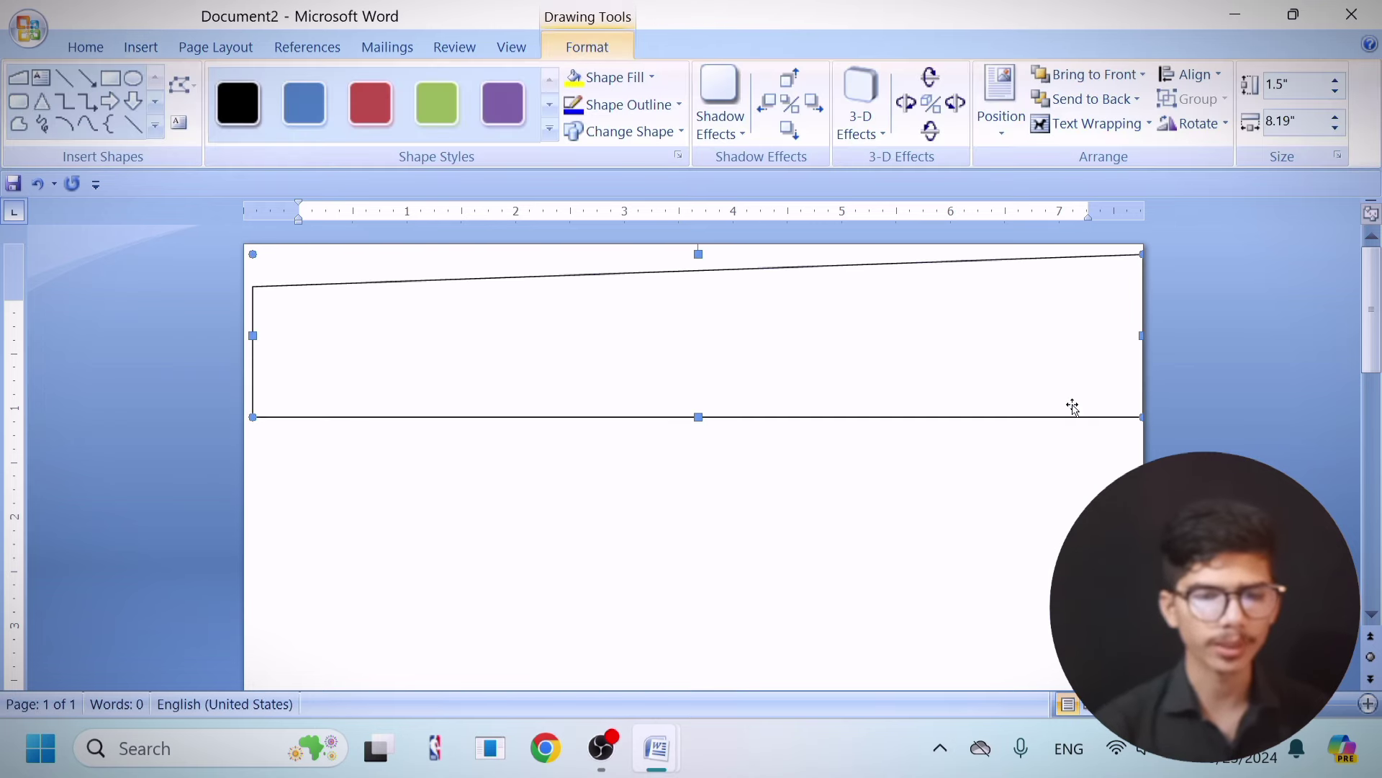
{"action": "left_click_drag", "start_coordinate": [943, 374], "coordinate": [933, 373]}
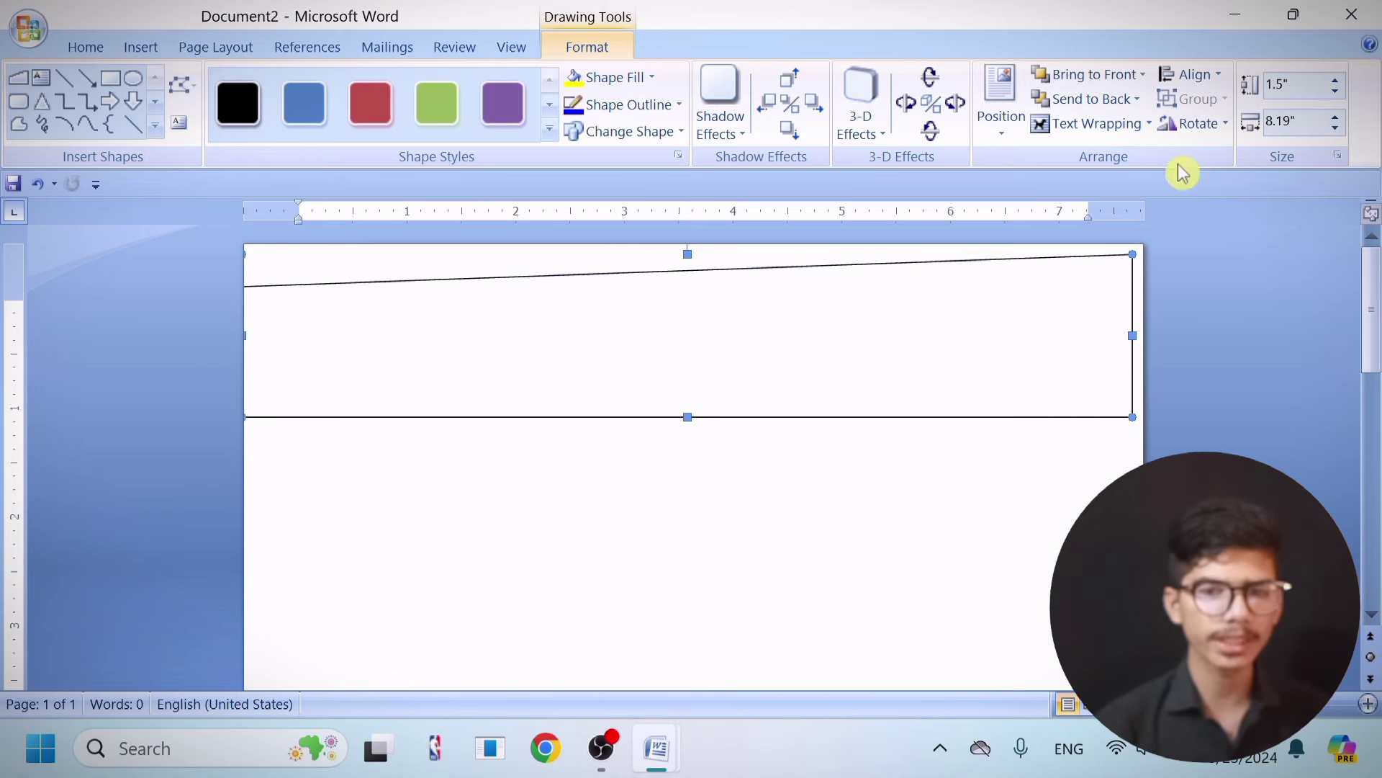
{"action": "left_click", "coordinate": [1193, 125]}
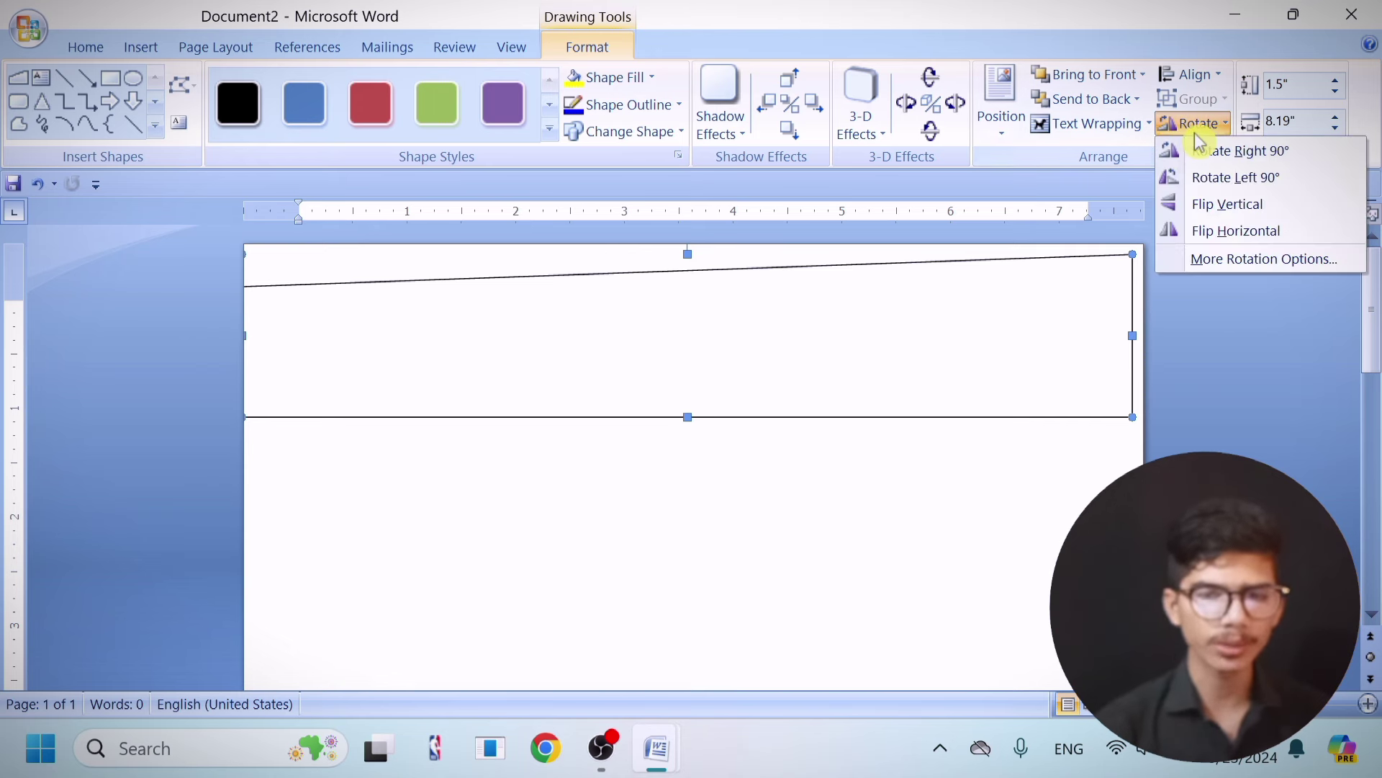
{"action": "left_click", "coordinate": [1216, 211]}
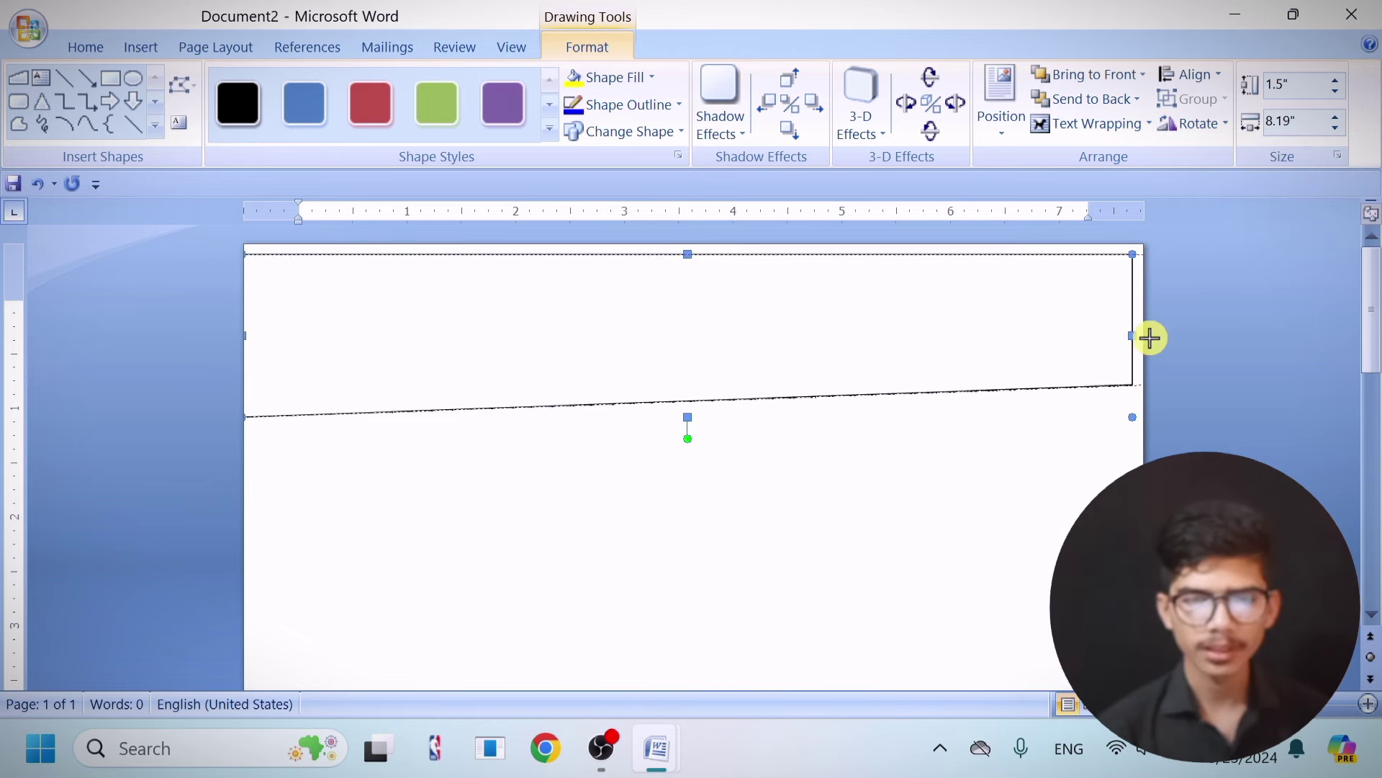
{"action": "left_click_drag", "start_coordinate": [1131, 338], "coordinate": [1149, 337]}
{"action": "left_click_drag", "start_coordinate": [1049, 327], "coordinate": [1049, 315]}
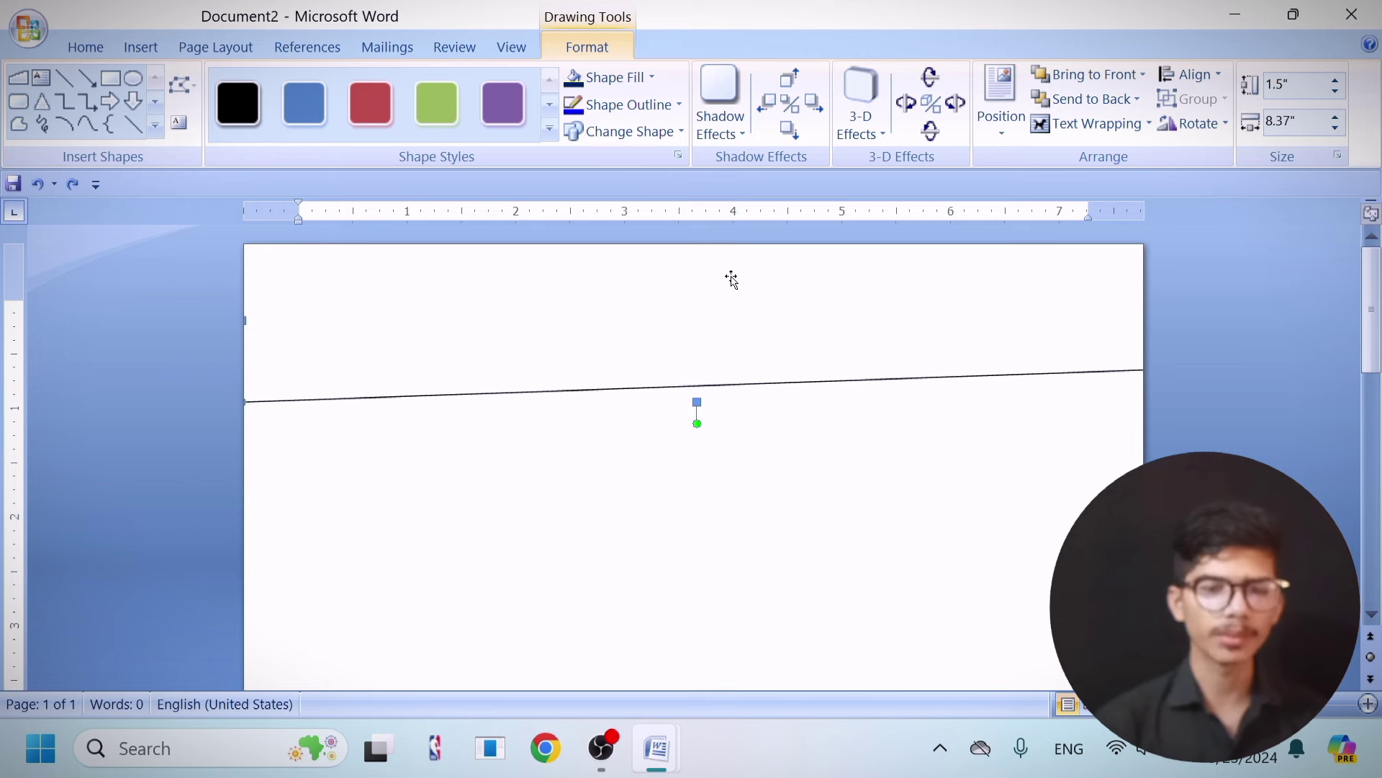
Step: Try a purple fill on the banner, then settle on the dark navy Standard Color
{"action": "left_click", "coordinate": [633, 80]}
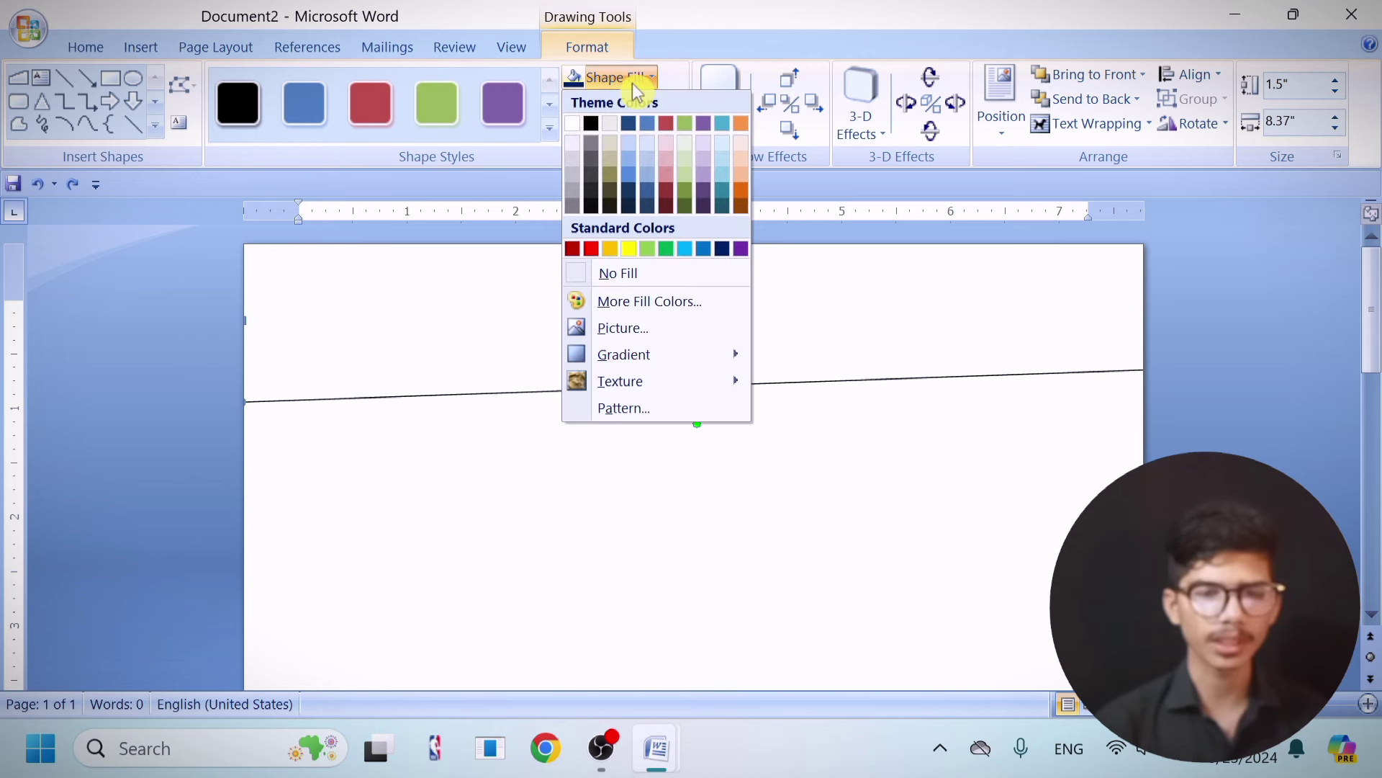
{"action": "left_click", "coordinate": [633, 82]}
{"action": "left_click", "coordinate": [620, 80]}
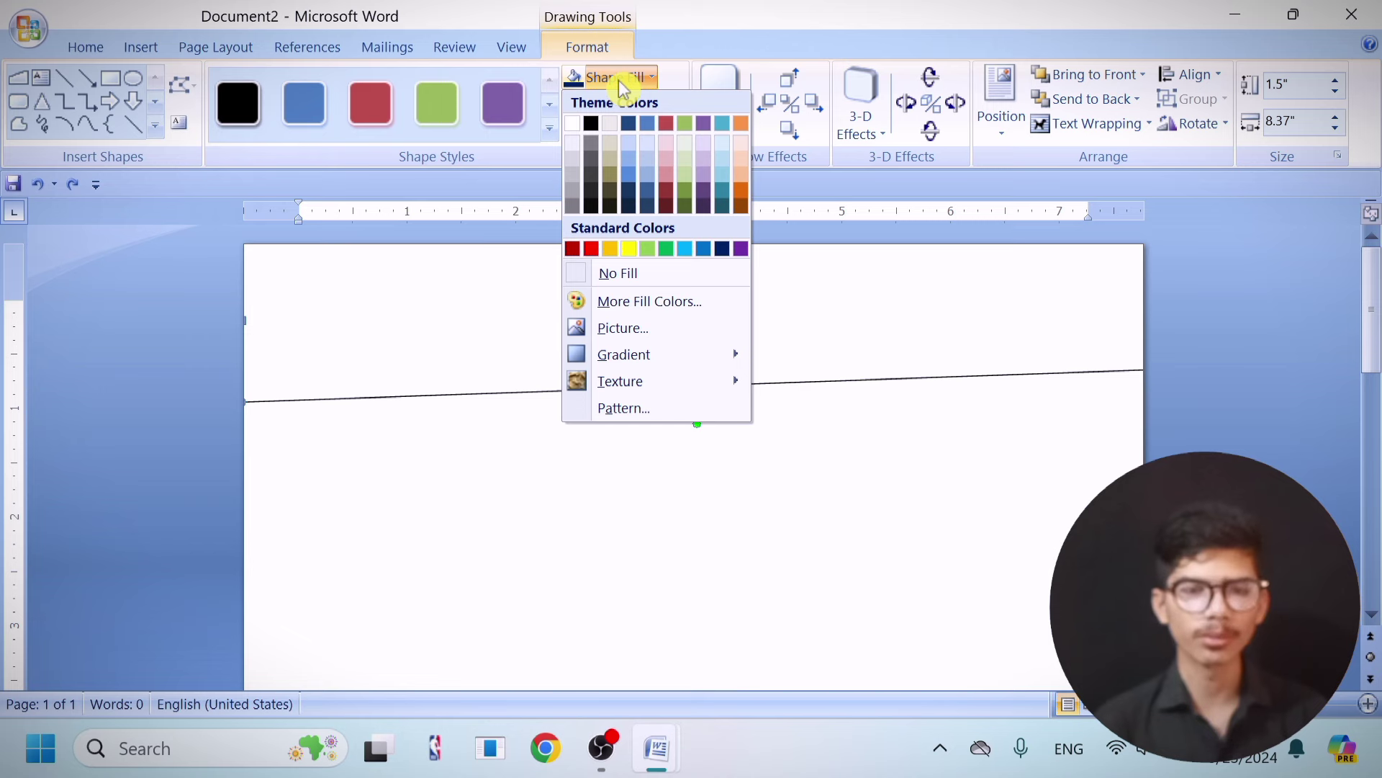
{"action": "left_click", "coordinate": [740, 248]}
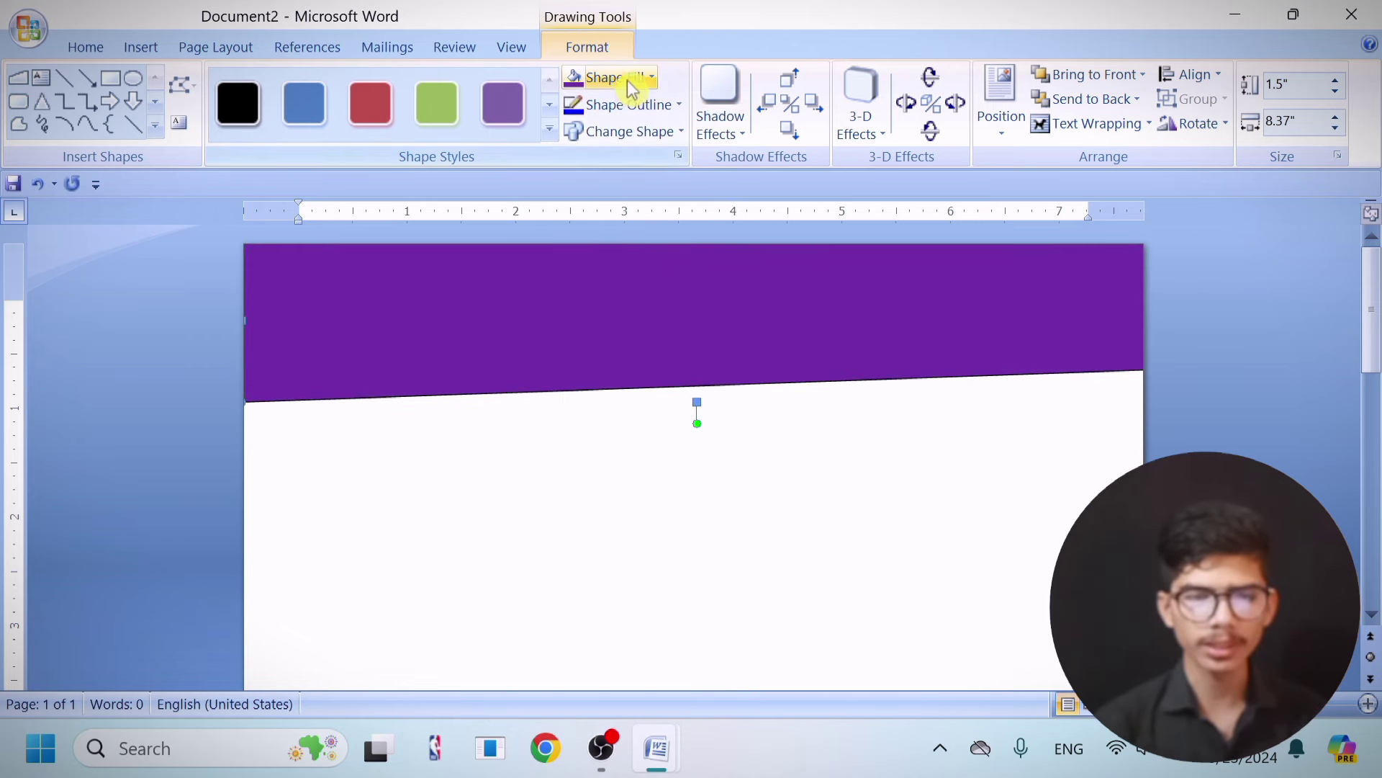
{"action": "left_click", "coordinate": [628, 78]}
{"action": "left_click", "coordinate": [723, 249]}
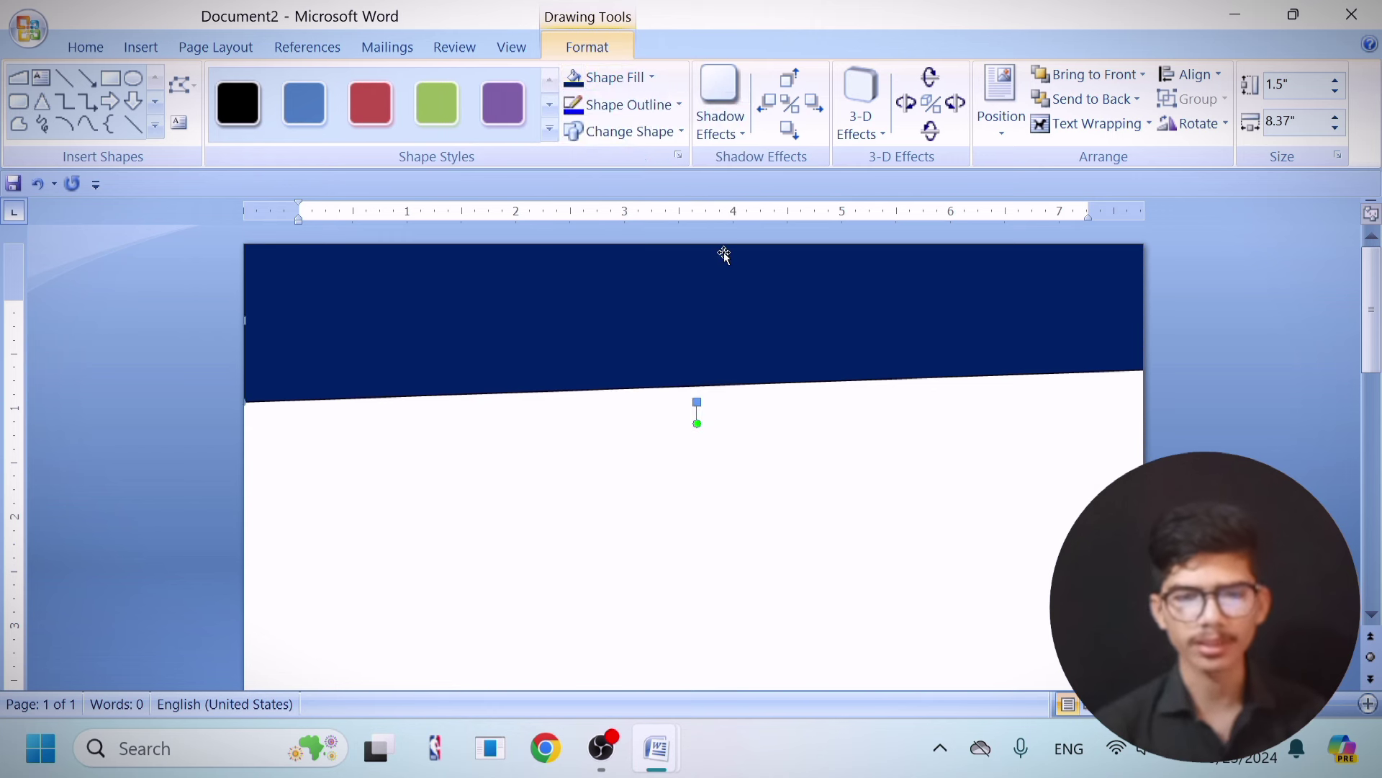
{"action": "left_click", "coordinate": [770, 422]}
{"action": "left_click", "coordinate": [744, 354]}
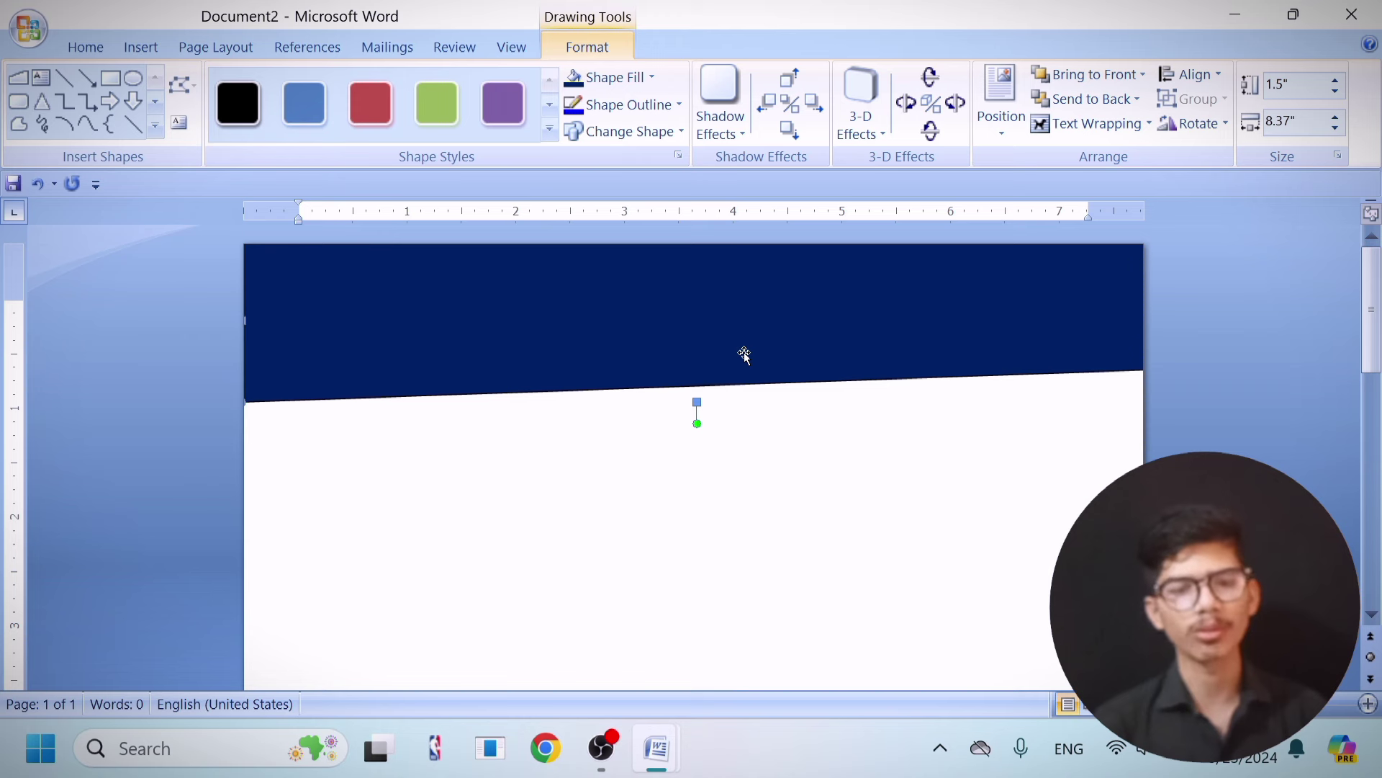
Step: Duplicate the navy banner by copying and pasting it
{"action": "right_click", "coordinate": [705, 331]}
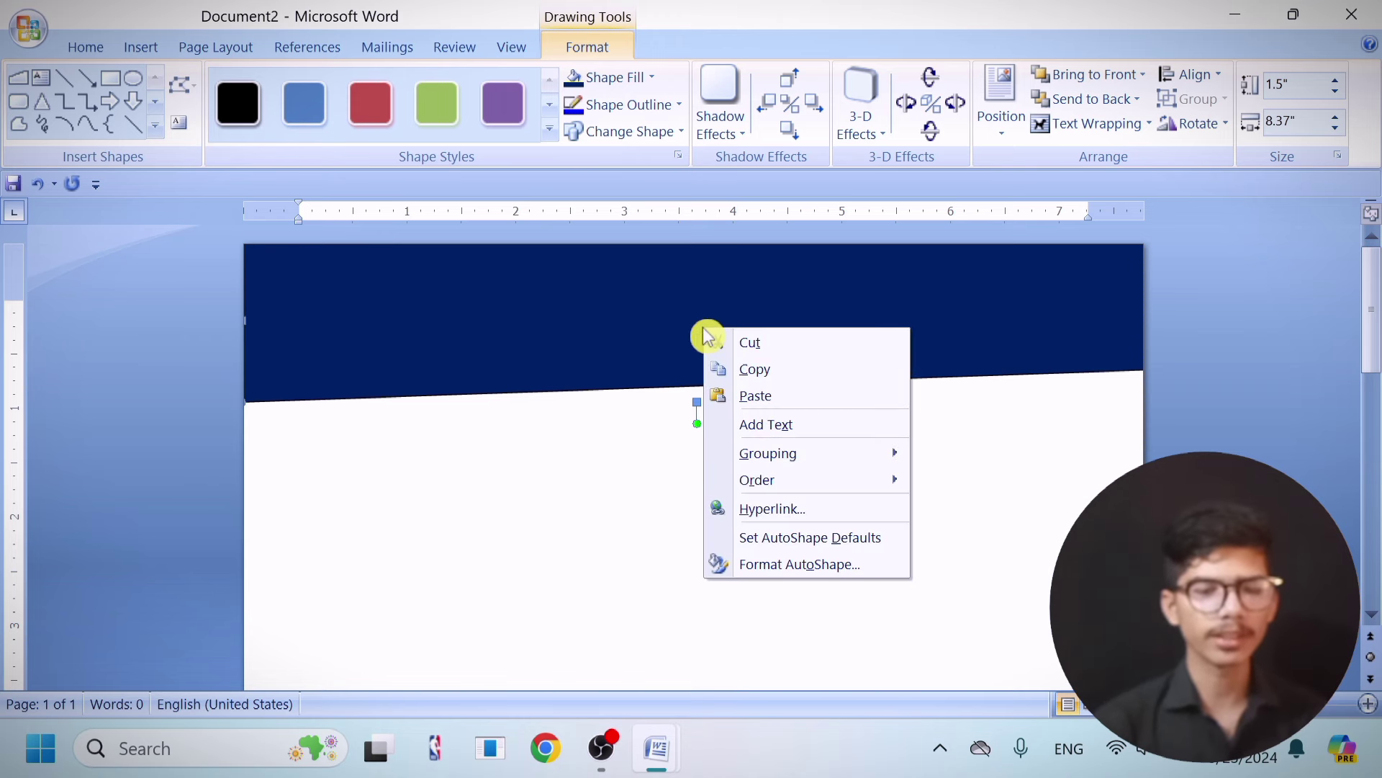
{"action": "left_click", "coordinate": [742, 367]}
{"action": "right_click", "coordinate": [724, 340]}
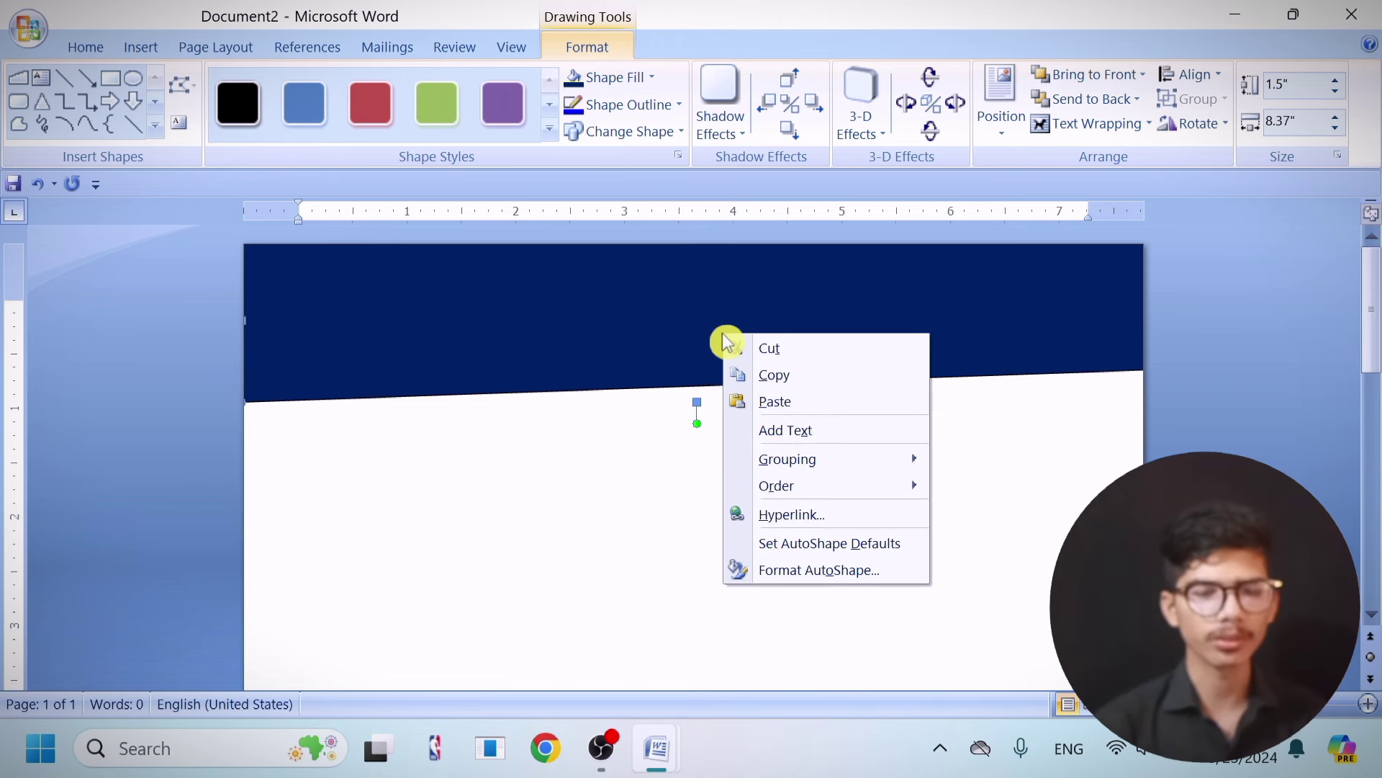
{"action": "left_click", "coordinate": [774, 403]}
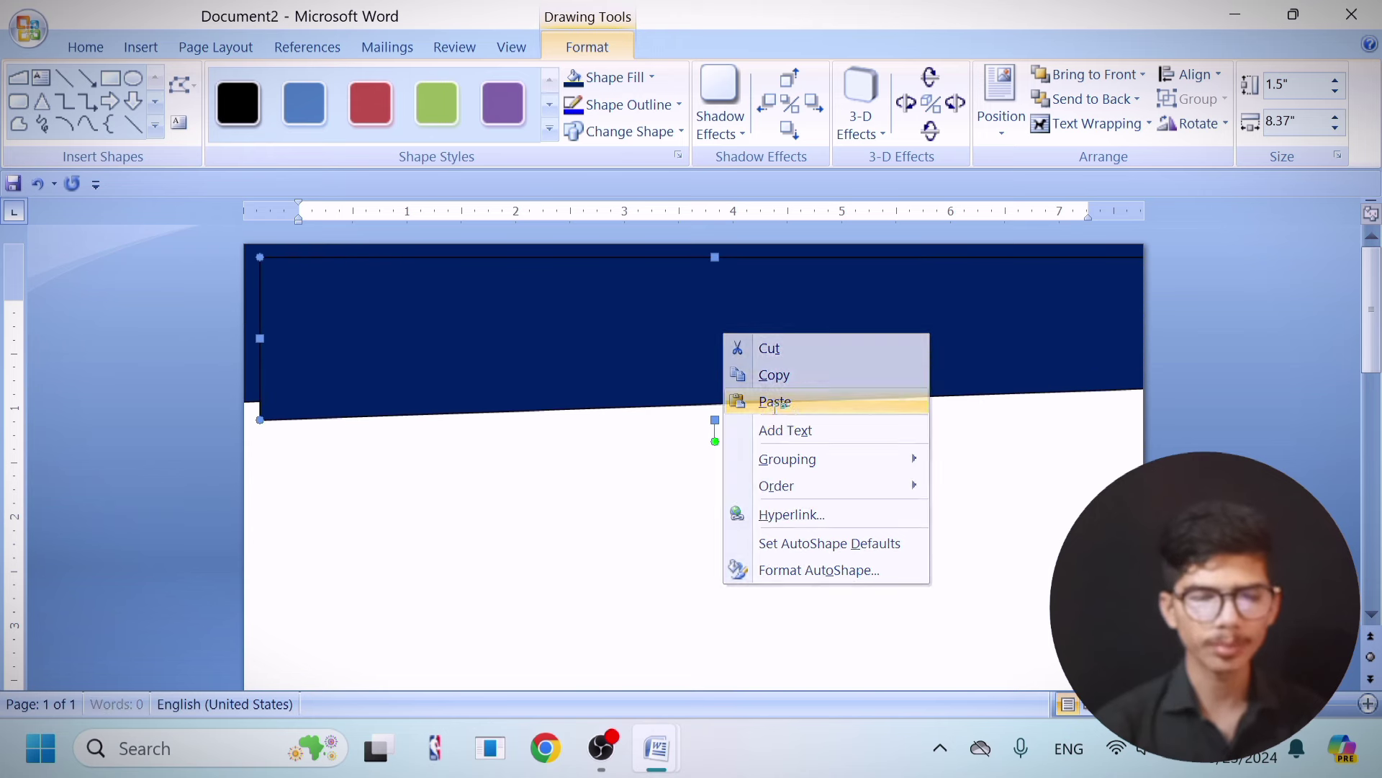
{"action": "key", "text": "ctrl+z"}
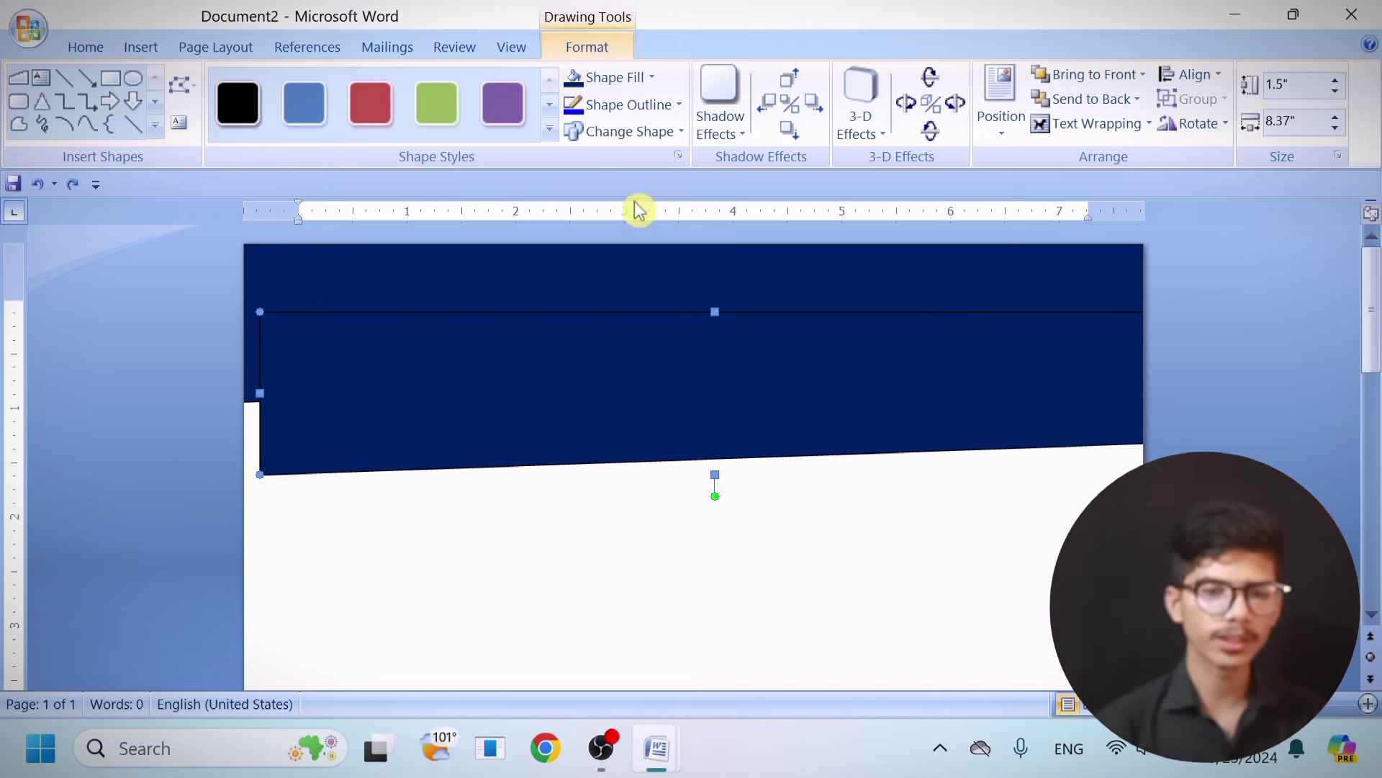
Step: Fill the duplicate shape golden yellow and give it no outline
{"action": "left_click", "coordinate": [628, 84]}
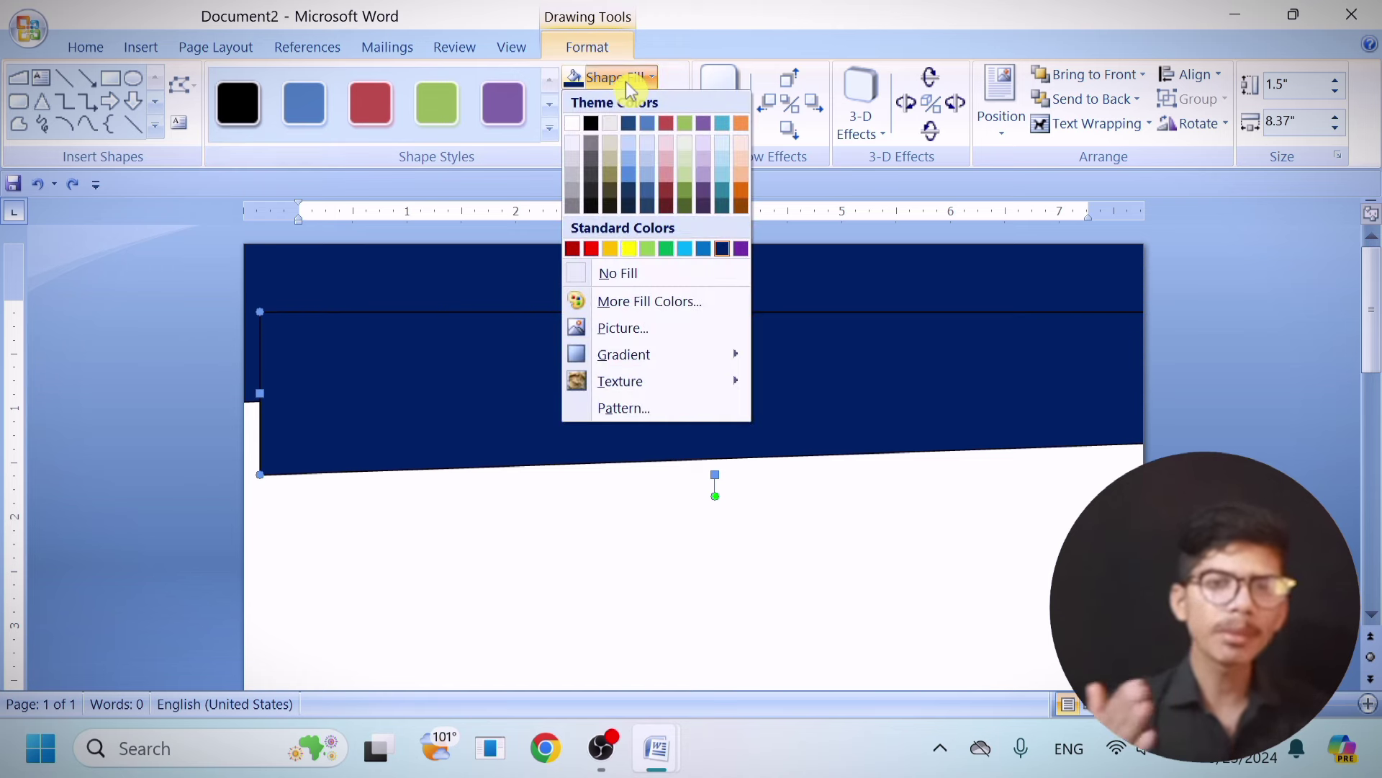
{"action": "left_click", "coordinate": [610, 248]}
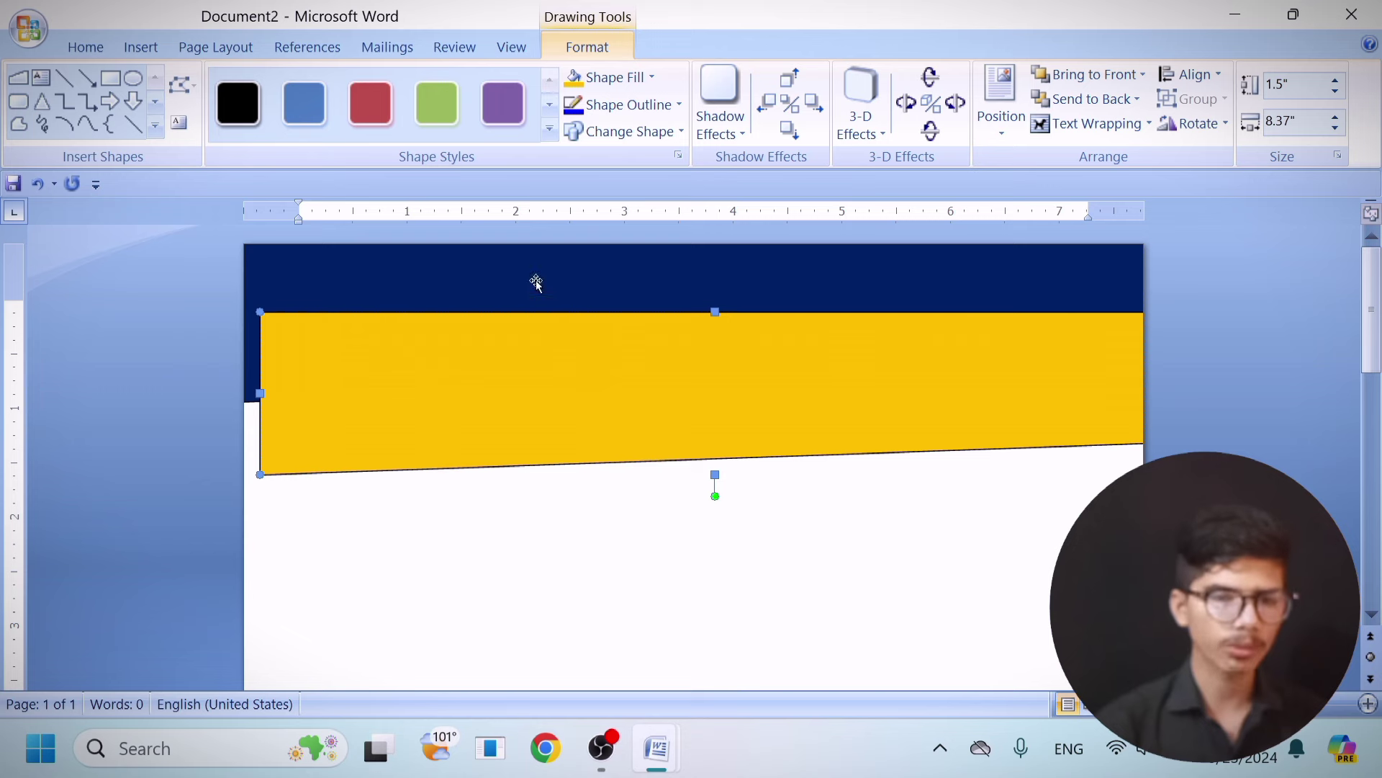
{"action": "left_click", "coordinate": [628, 105]}
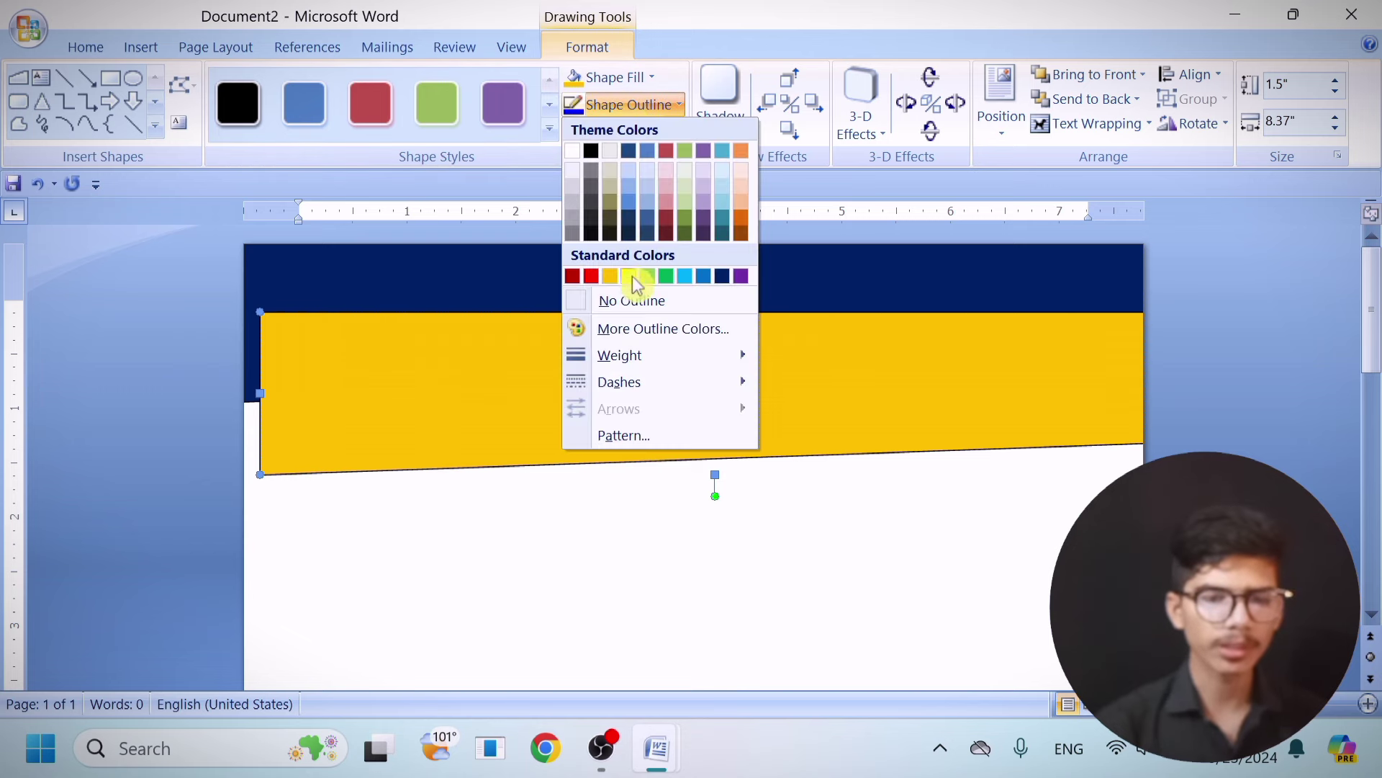
{"action": "left_click", "coordinate": [631, 301]}
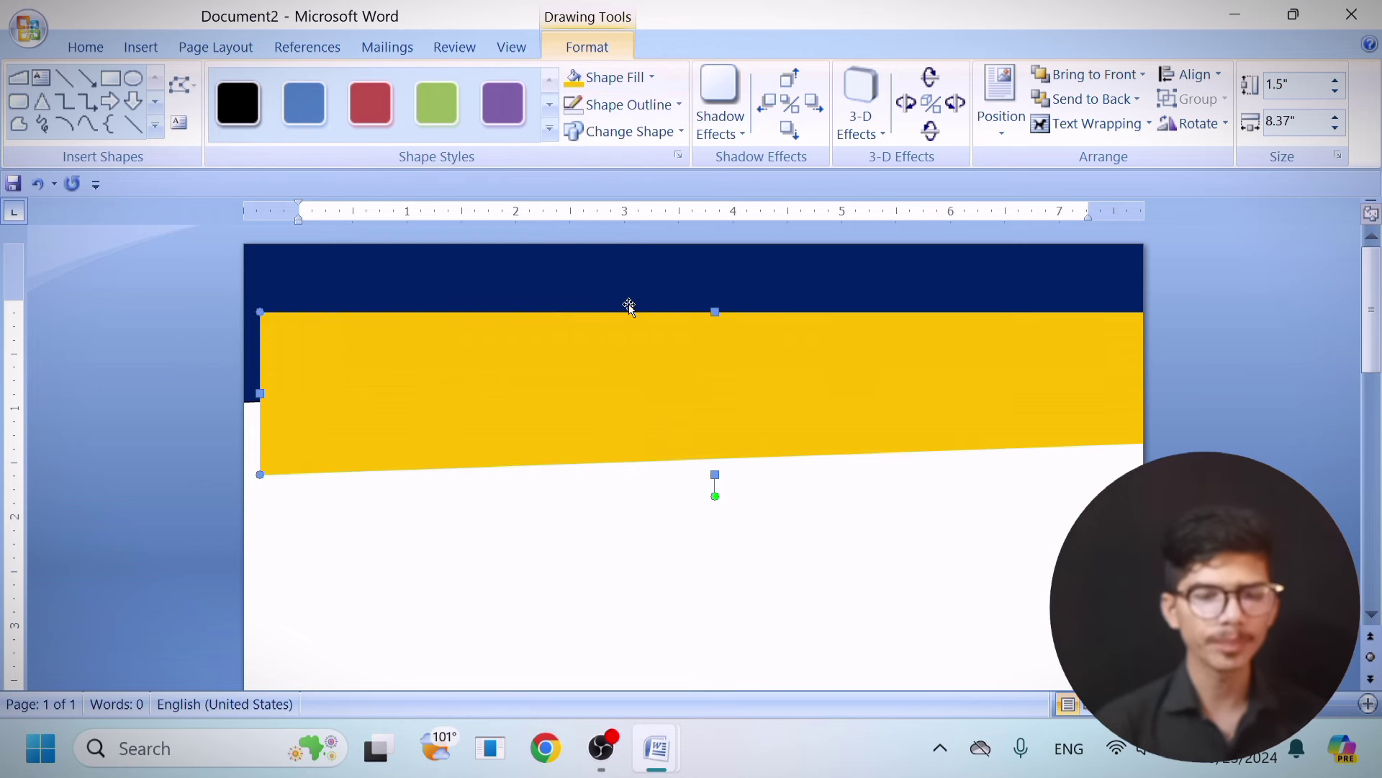
{"action": "mouse_move", "coordinate": [615, 392]}
{"action": "left_mouse_down"}
{"action": "mouse_move", "coordinate": [603, 399]}
{"action": "mouse_move", "coordinate": [598, 364]}
{"action": "mouse_move", "coordinate": [609, 435]}
{"action": "left_mouse_up"}
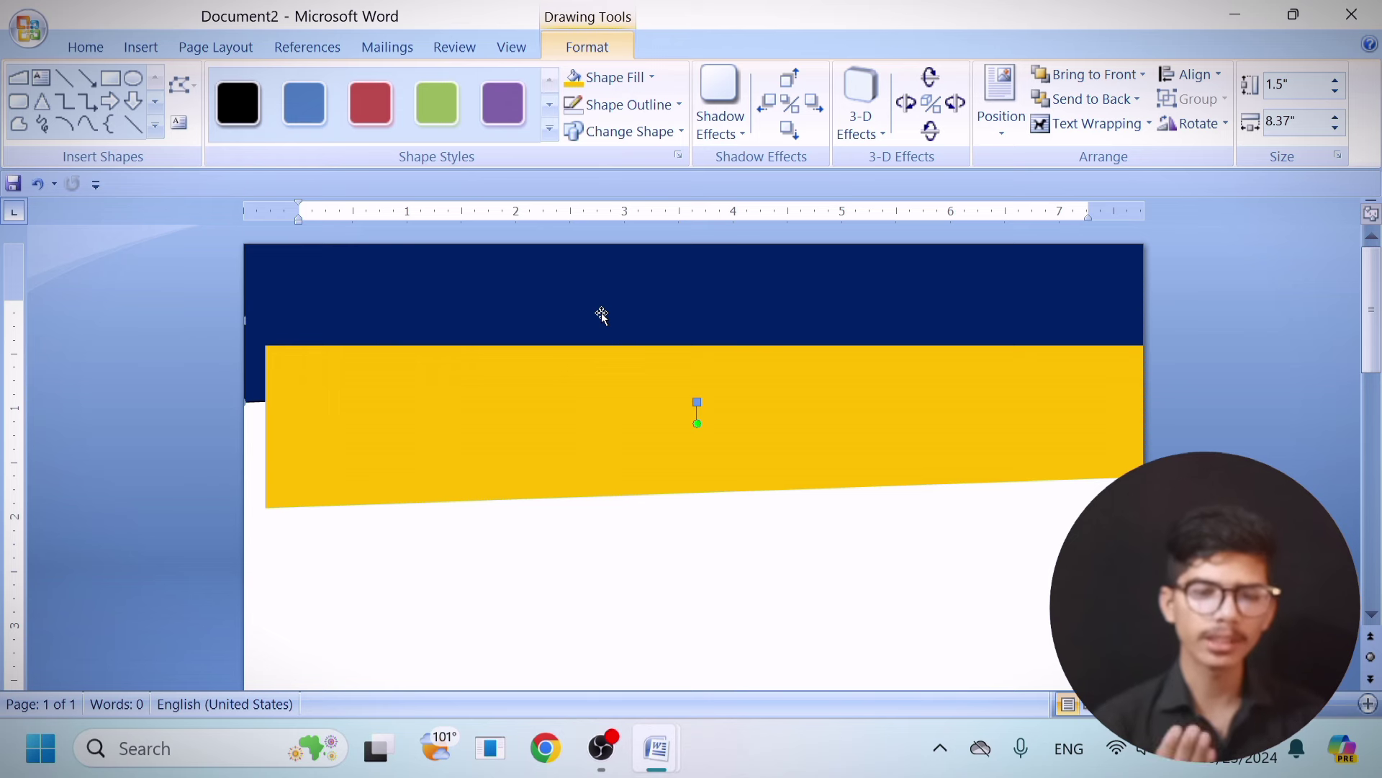
Step: Send the yellow shape behind the navy banner and nudge it up so a thin stripe shows
{"action": "left_click", "coordinate": [587, 367]}
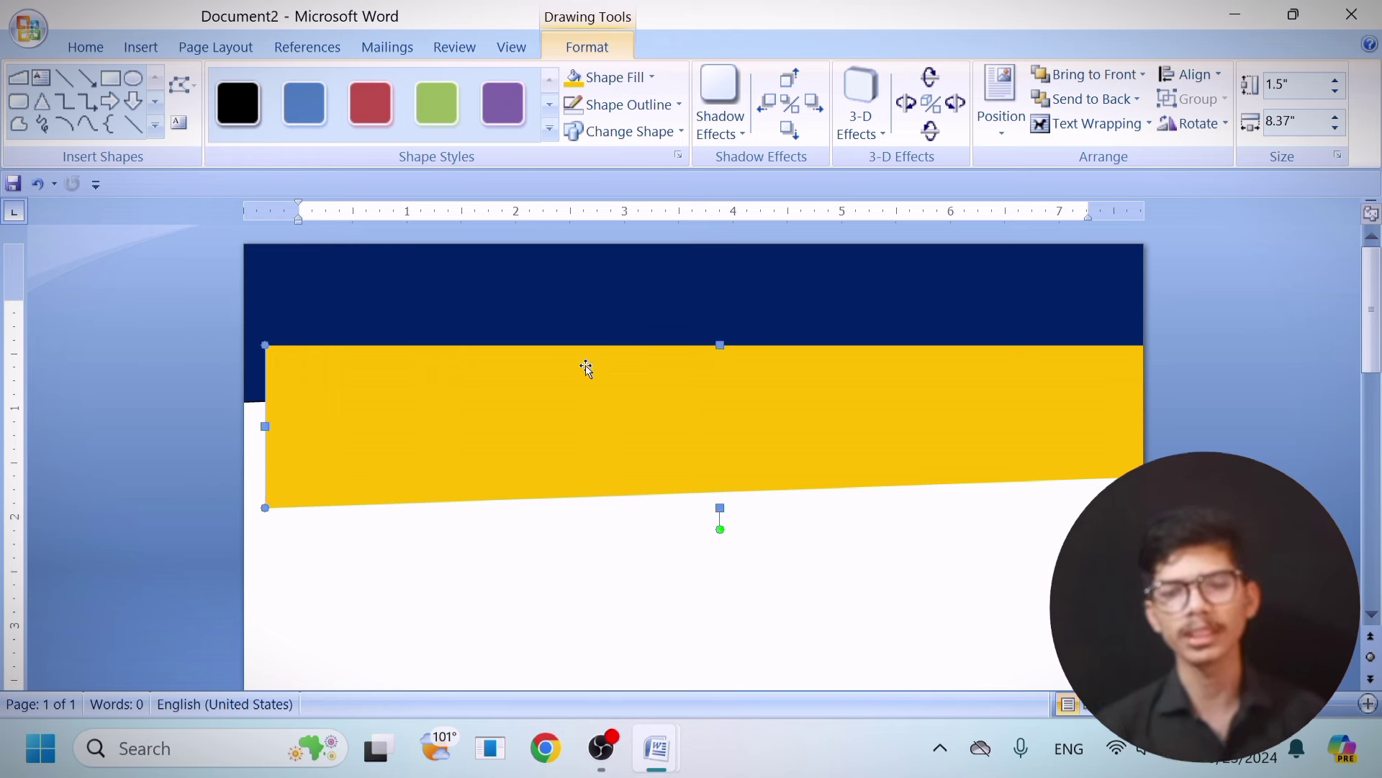
{"action": "left_click", "coordinate": [1105, 104]}
{"action": "left_click_drag", "start_coordinate": [504, 450], "coordinate": [472, 366]}
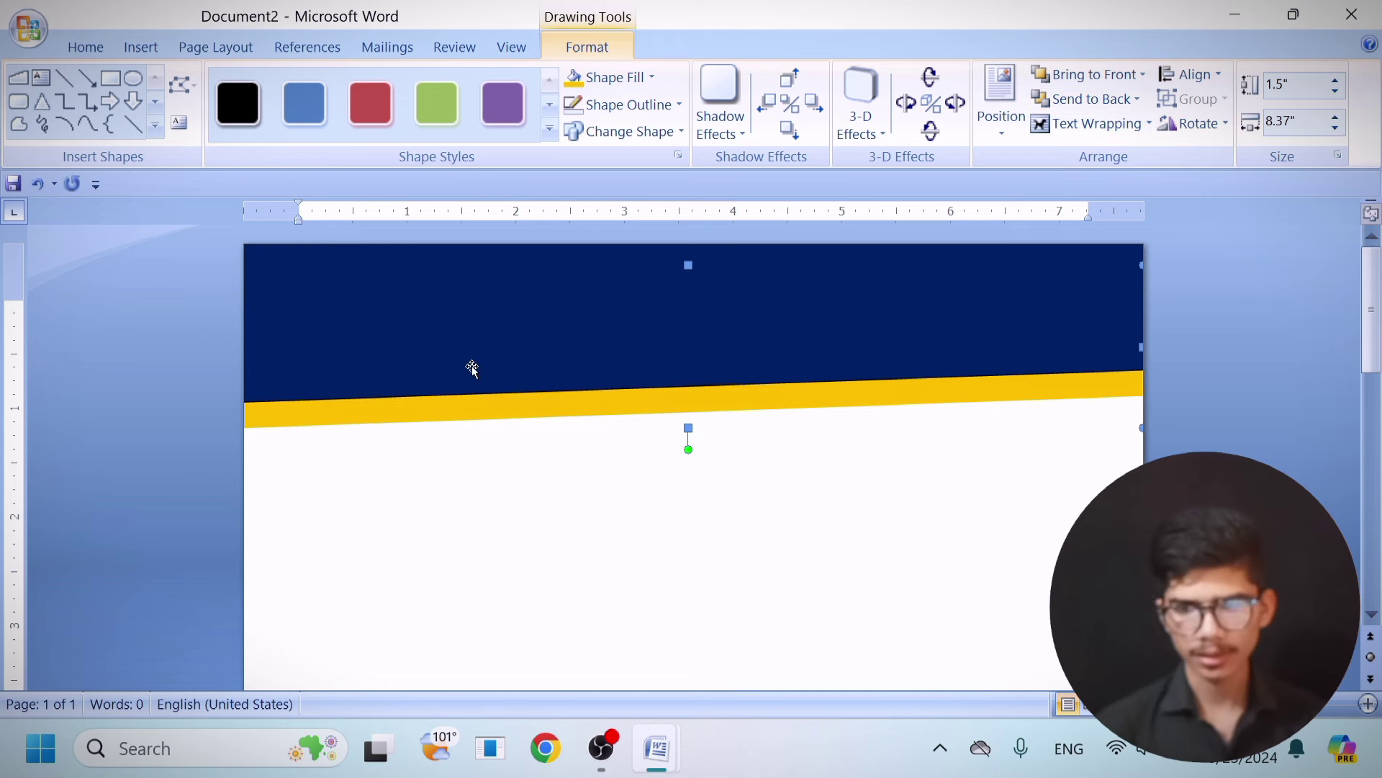
{"action": "key", "text": "Up"}
{"action": "key", "text": "Up"}
{"action": "key", "text": "Up"}
{"action": "key", "text": "Up"}
{"action": "key", "text": "Up"}
{"action": "key", "text": "Up"}
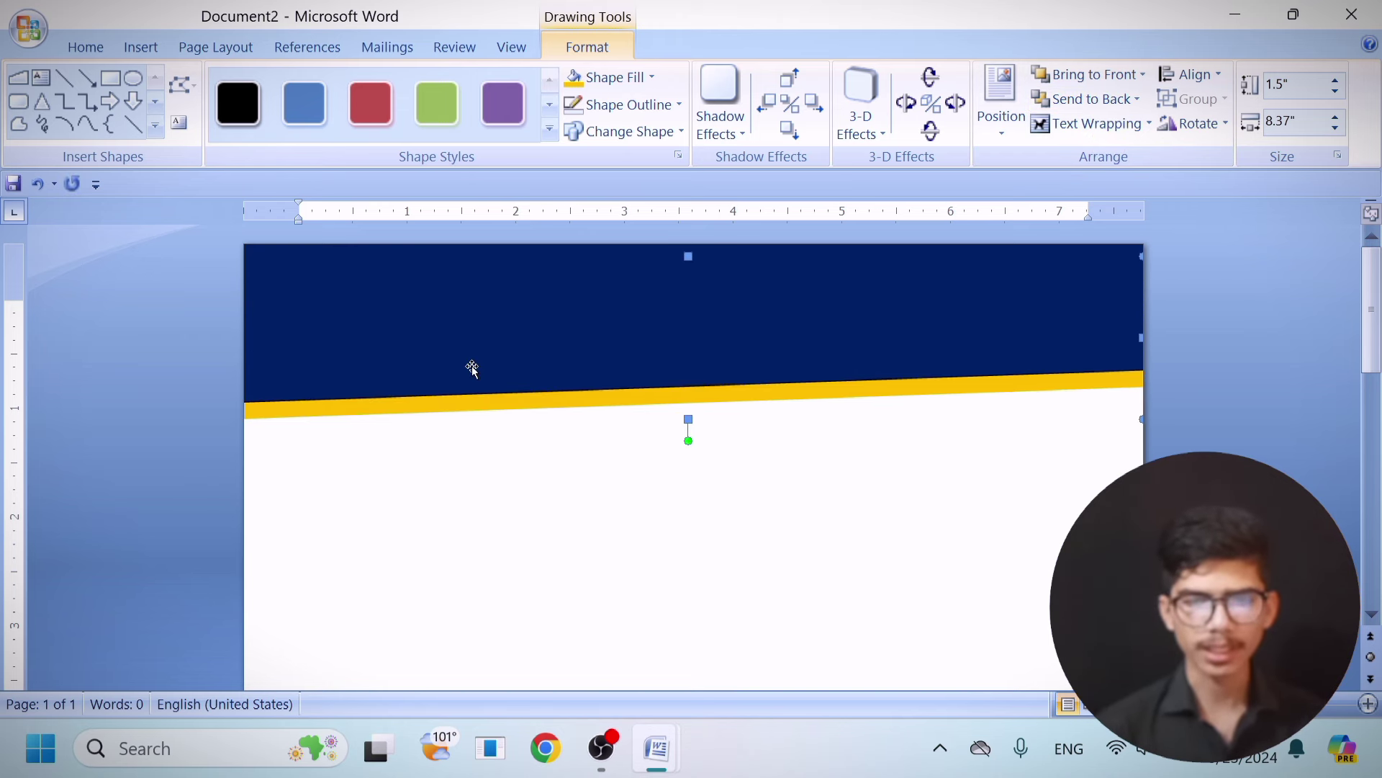
{"action": "key", "text": "Up"}
{"action": "key", "text": "Up"}
{"action": "key", "text": "Up"}
{"action": "key", "text": "Up"}
{"action": "key", "text": "Up"}
{"action": "key", "text": "Up"}
{"action": "key", "text": "Up"}
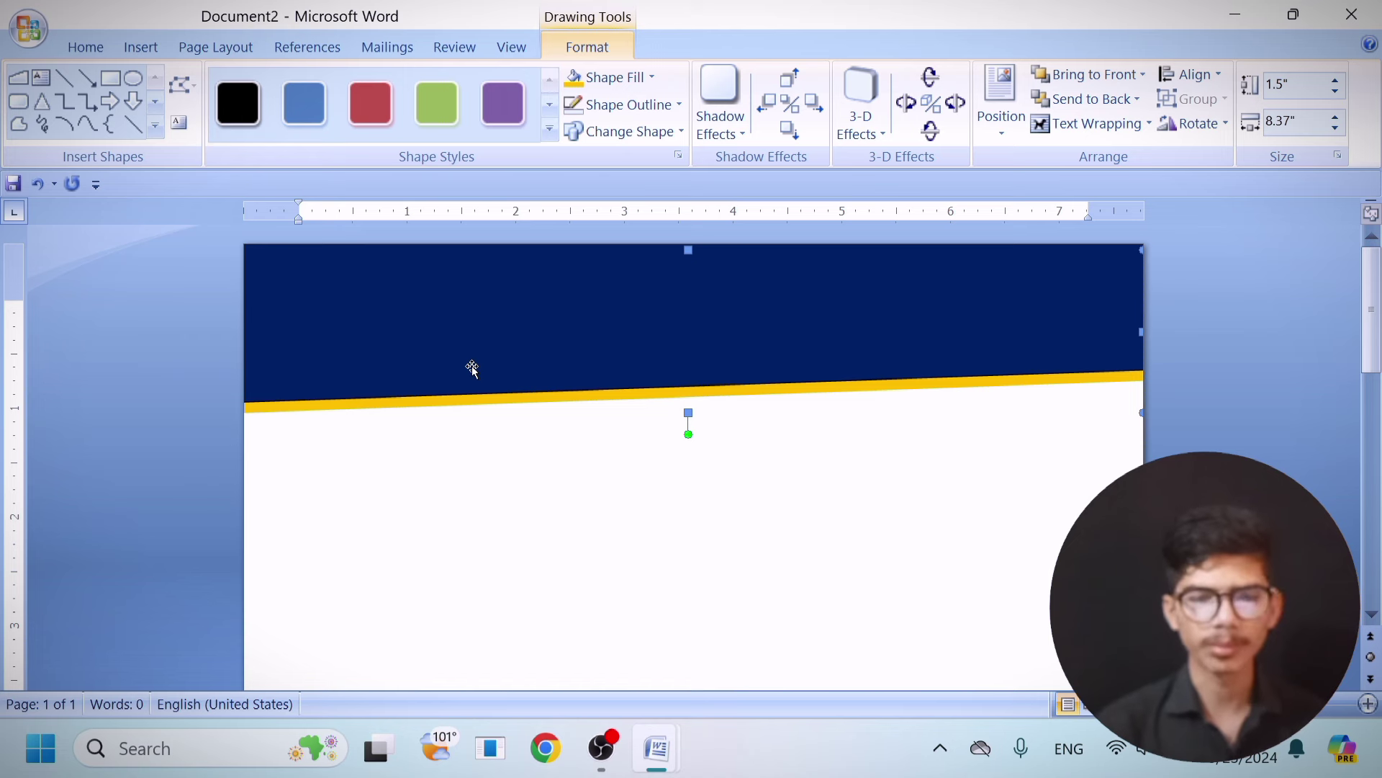
{"action": "left_click", "coordinate": [534, 498]}
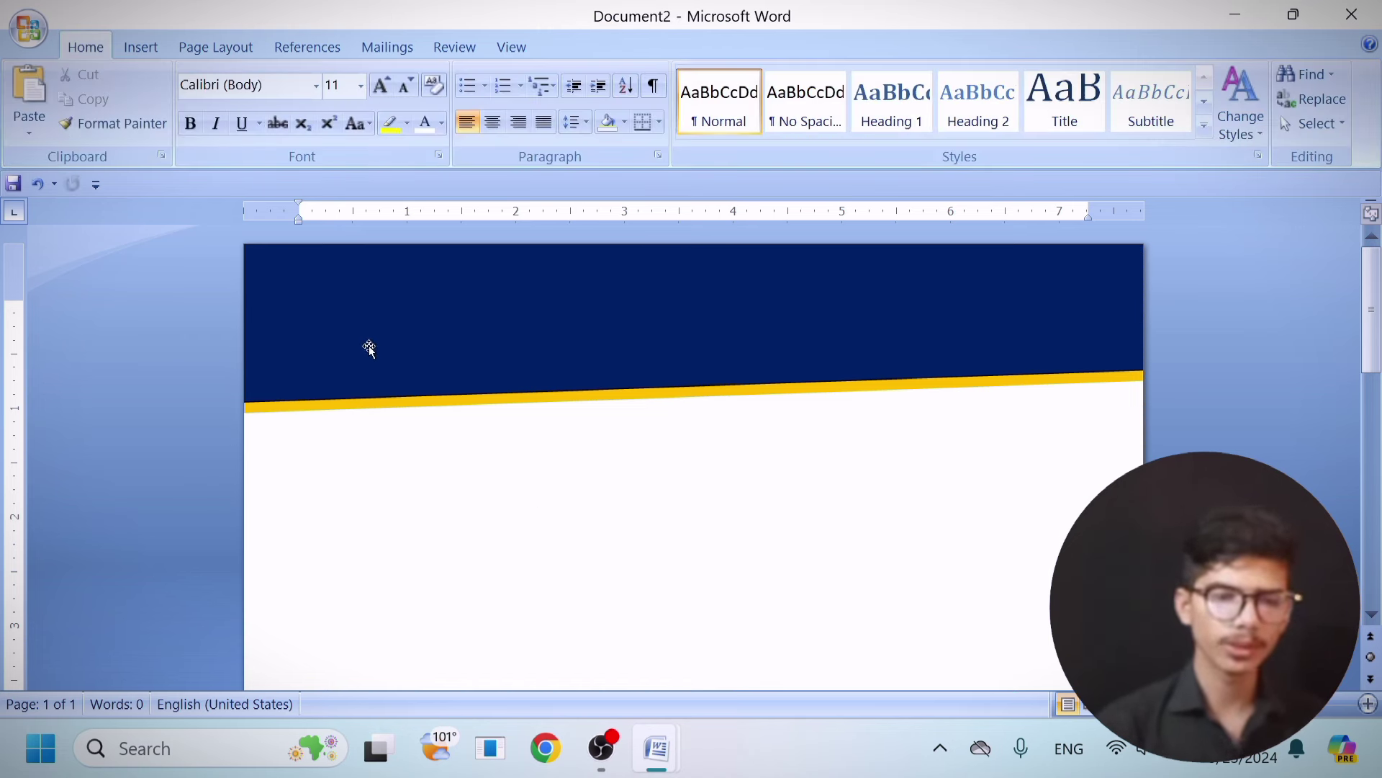
Step: Open the Insert Picture dialog to pick the LOGO image from Downloads
{"action": "left_click", "coordinate": [141, 49]}
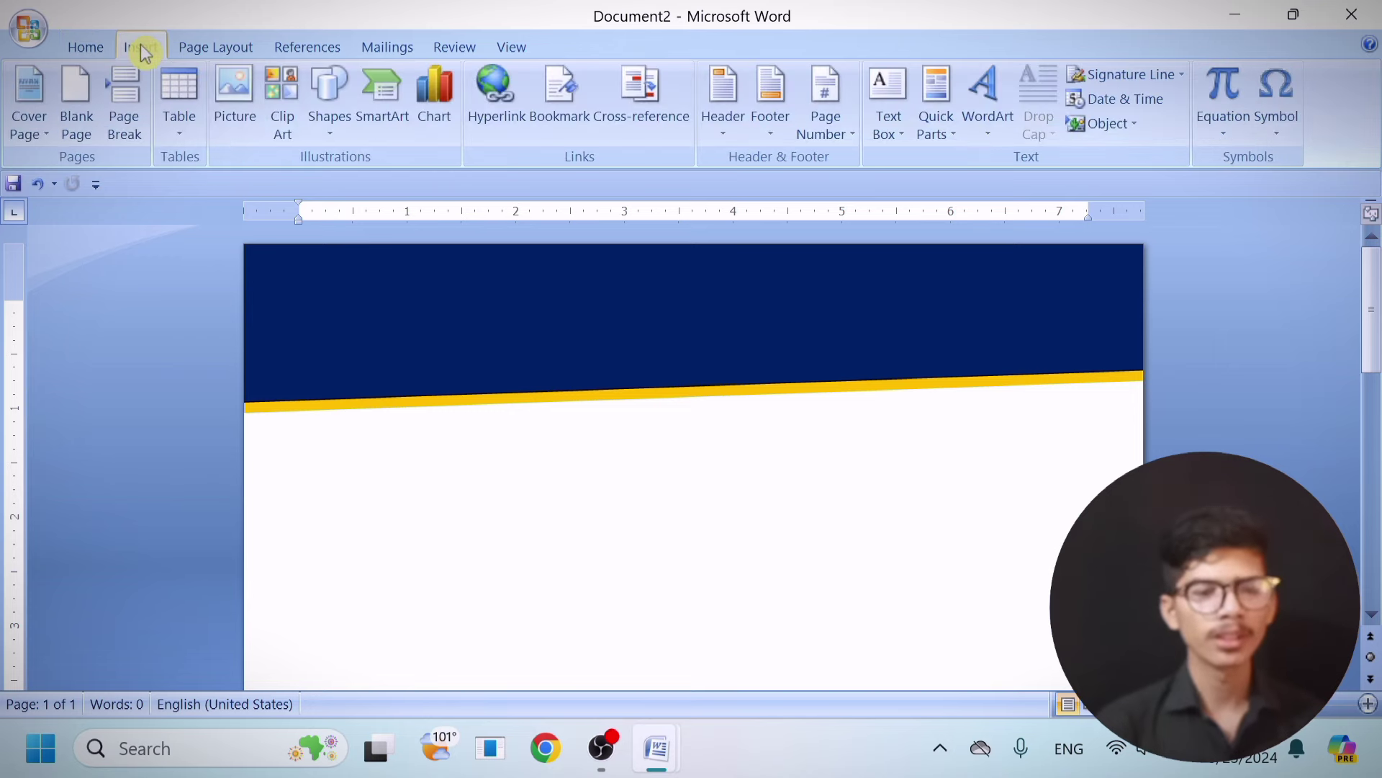
{"action": "left_click", "coordinate": [235, 111]}
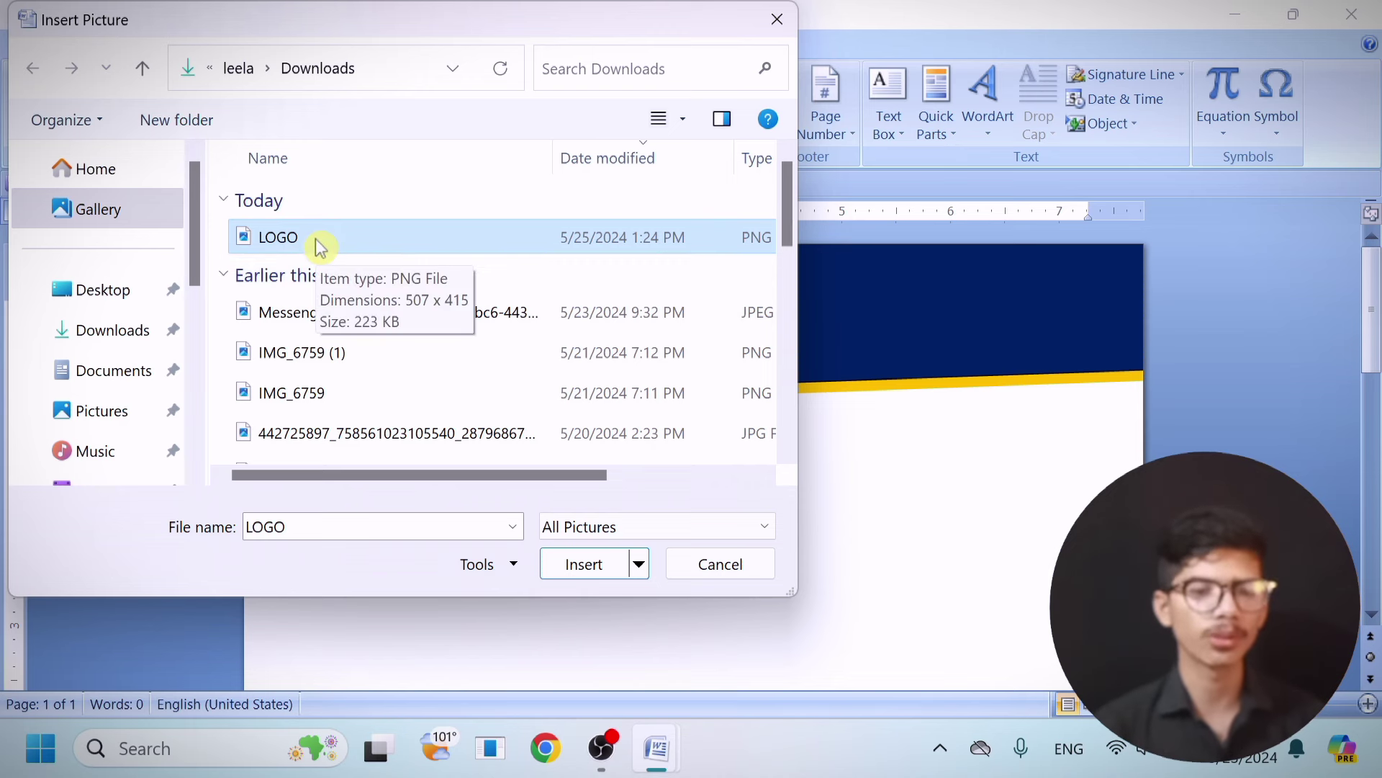
{"action": "mouse_move", "coordinate": [278, 236]}
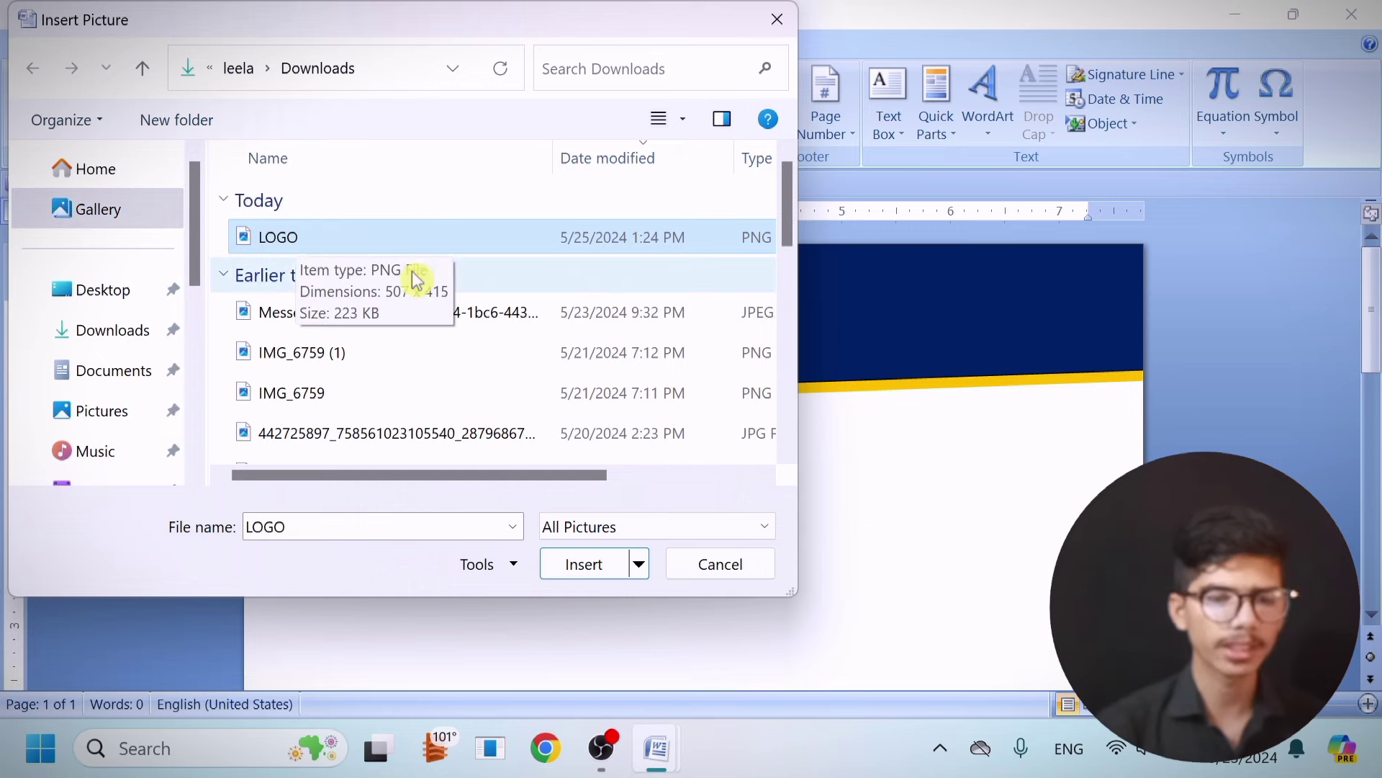
Step: Insert the LOGO image and shrink it proportionally
{"action": "left_click", "coordinate": [583, 566]}
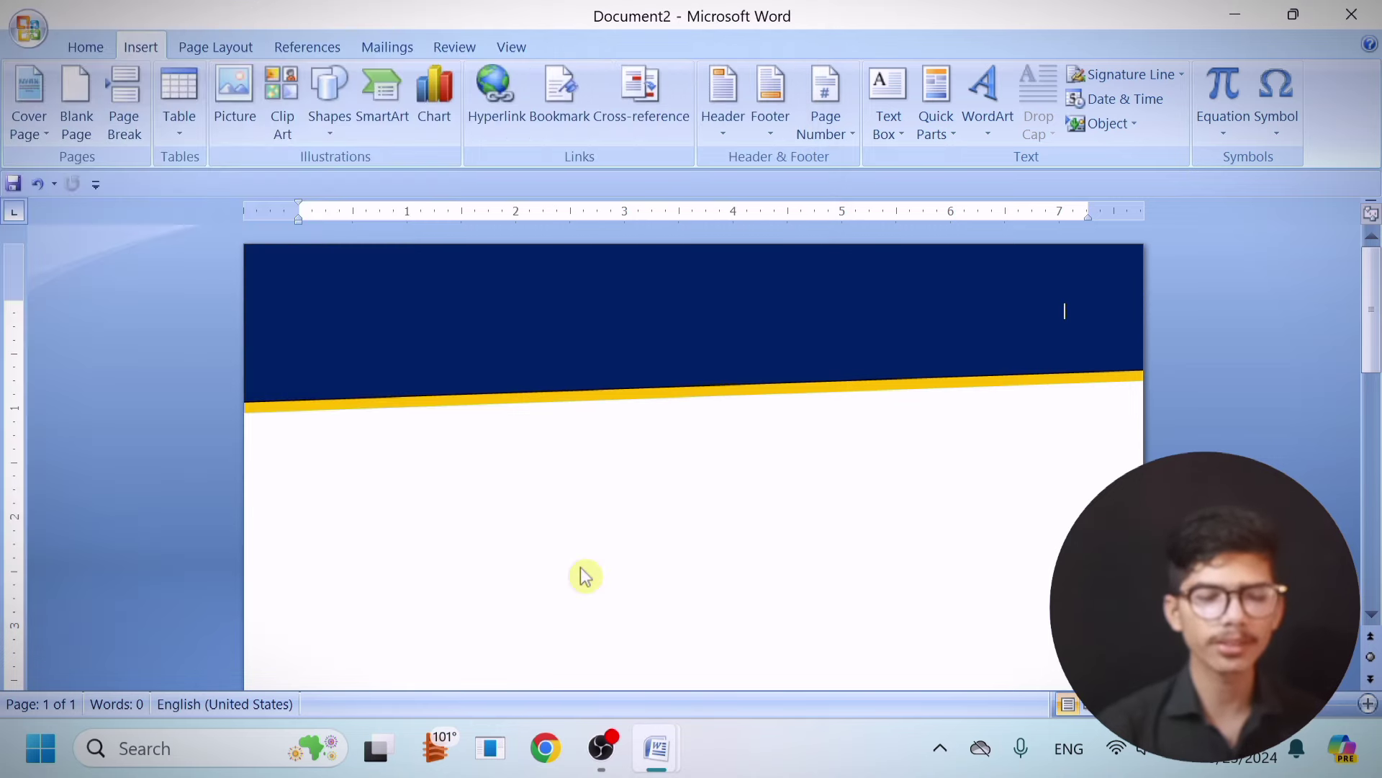
{"action": "scroll", "coordinate": [580, 567], "scroll_direction": "down", "scroll_amount": 3}
{"action": "scroll", "coordinate": [580, 568], "scroll_direction": "down", "scroll_amount": 2}
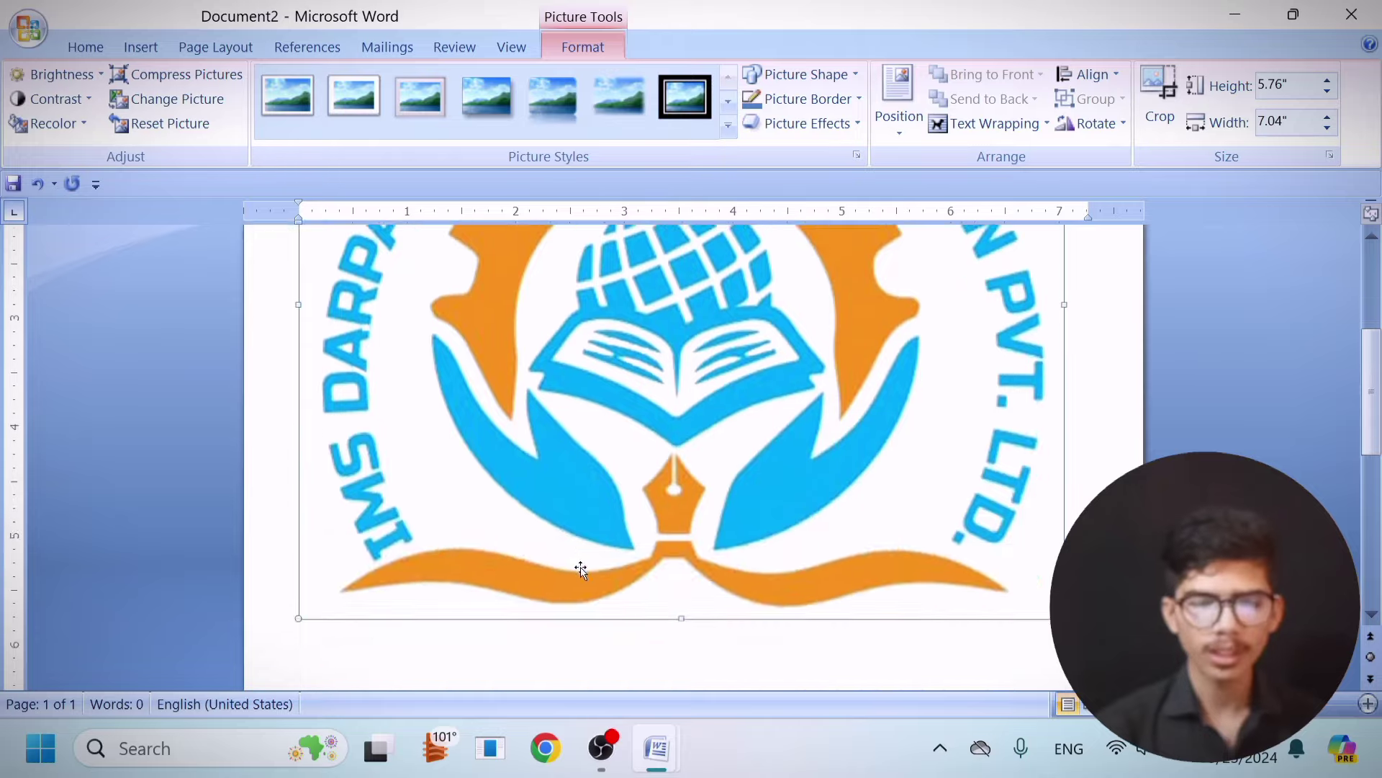
{"action": "scroll", "coordinate": [580, 568], "scroll_direction": "up", "scroll_amount": 4}
{"action": "scroll", "coordinate": [580, 567], "scroll_direction": "up", "scroll_amount": 1}
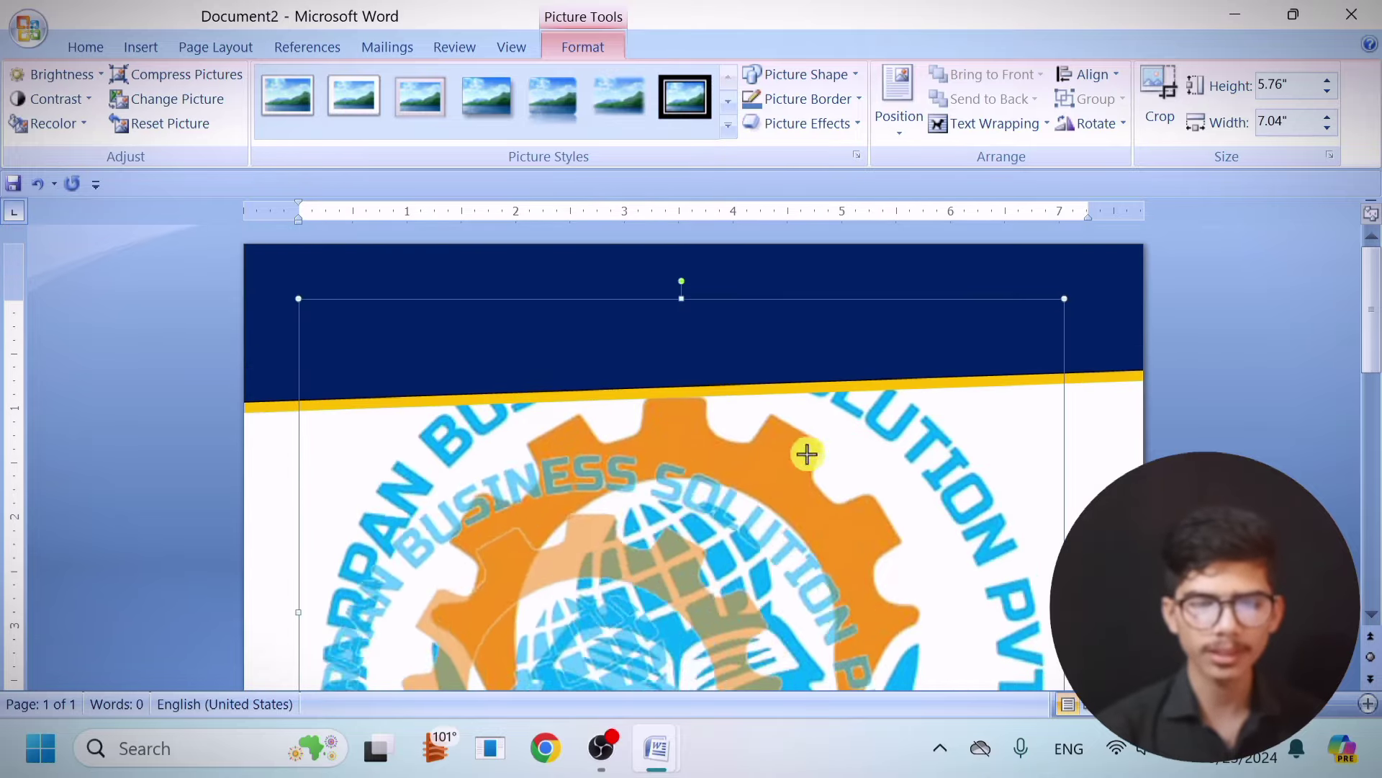
{"action": "left_click_drag", "start_coordinate": [1064, 298], "coordinate": [602, 537]}
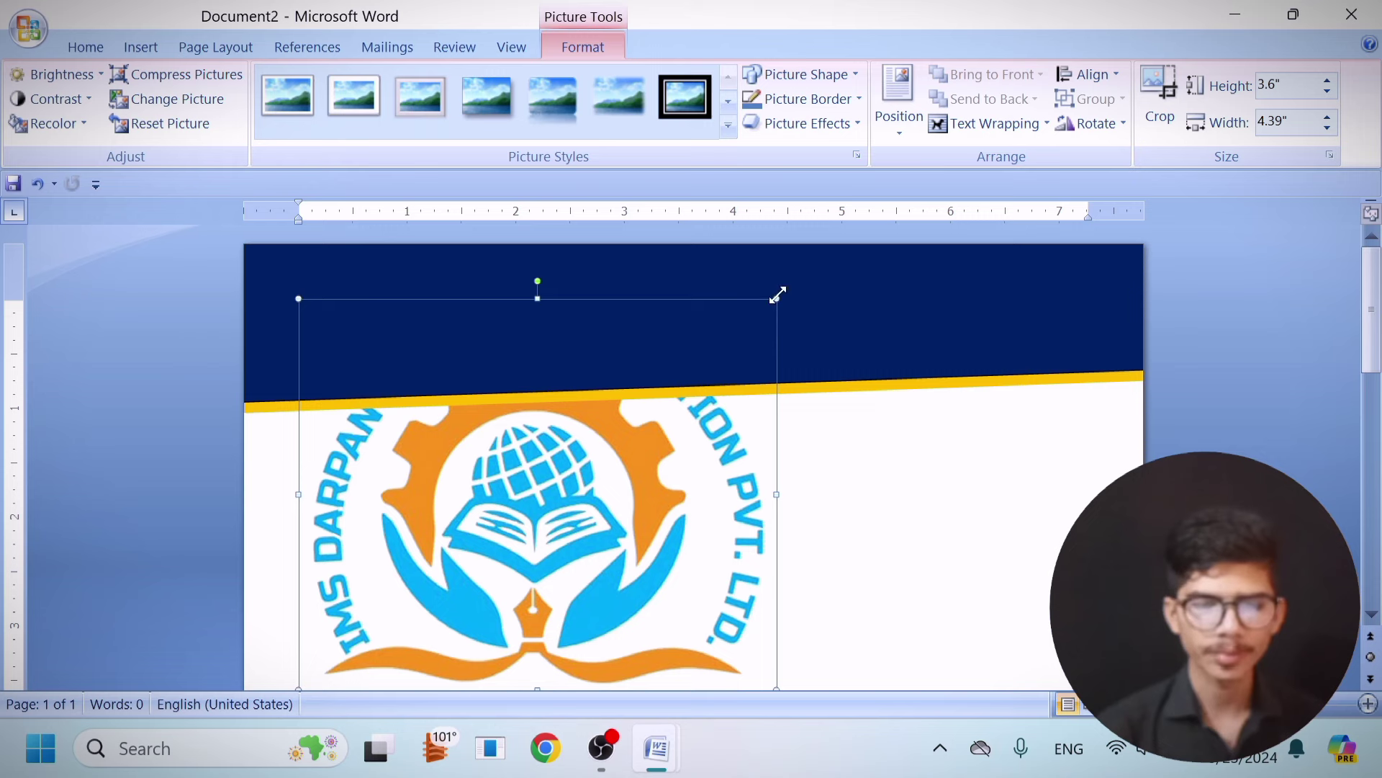
{"action": "left_click_drag", "start_coordinate": [777, 293], "coordinate": [480, 499]}
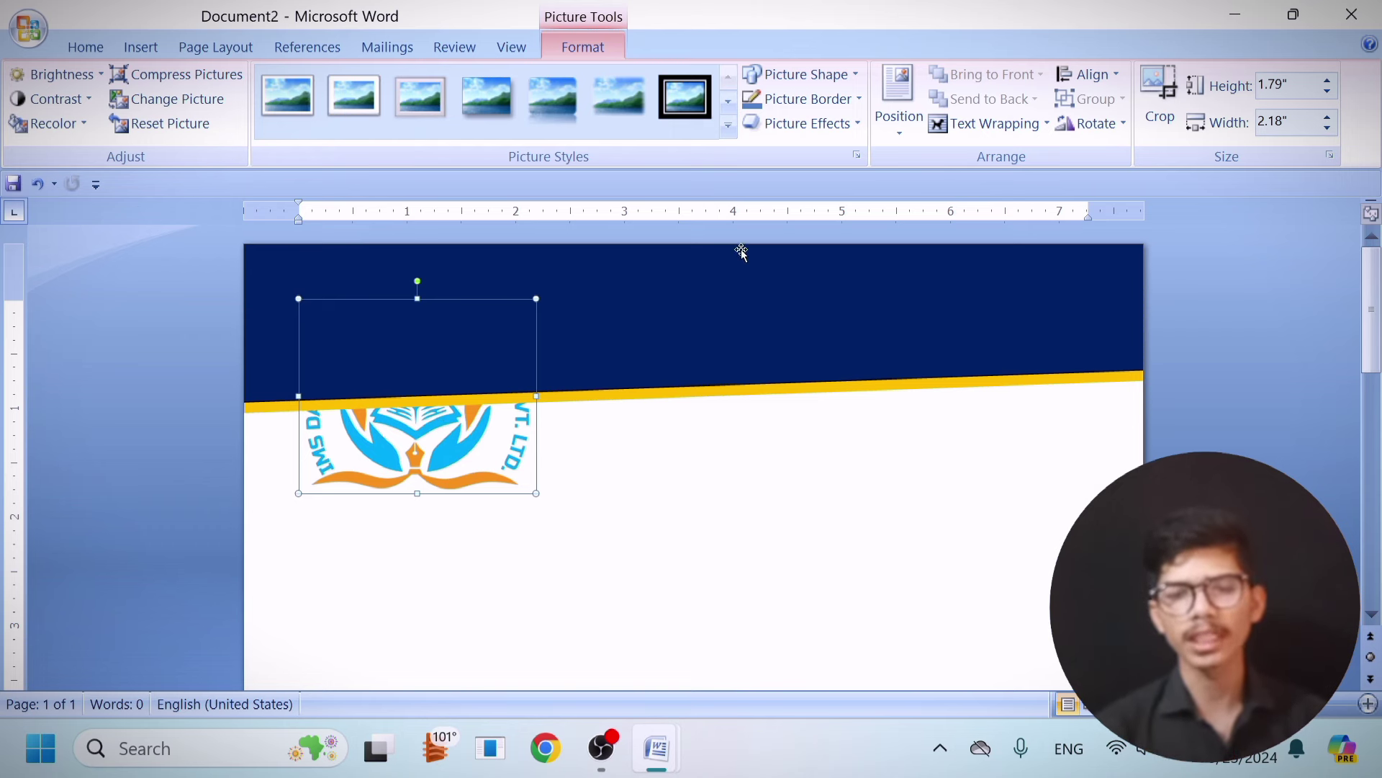
Step: Set the logo In Front of Text, size it to 0.91" × 1.11" at the banner's top-left
{"action": "left_click", "coordinate": [971, 129]}
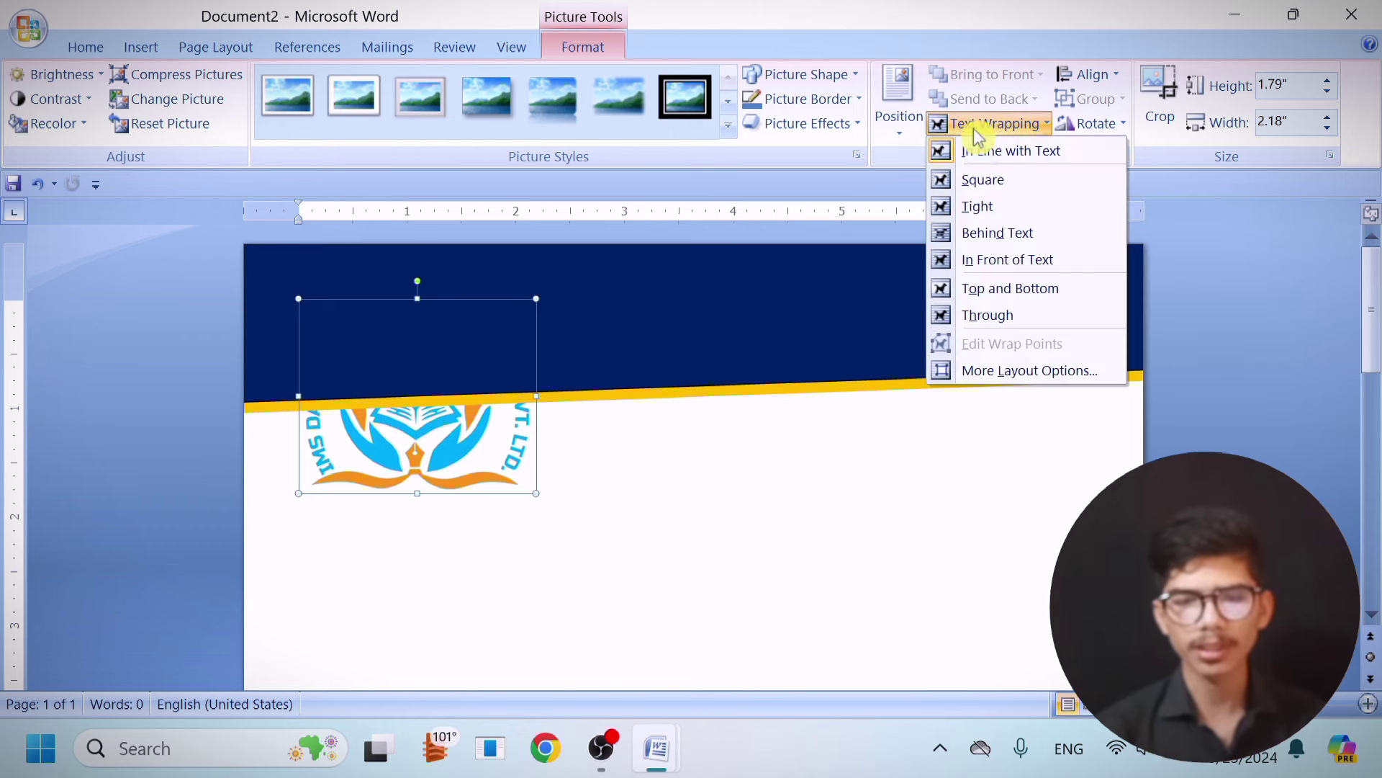
{"action": "left_click", "coordinate": [1017, 270]}
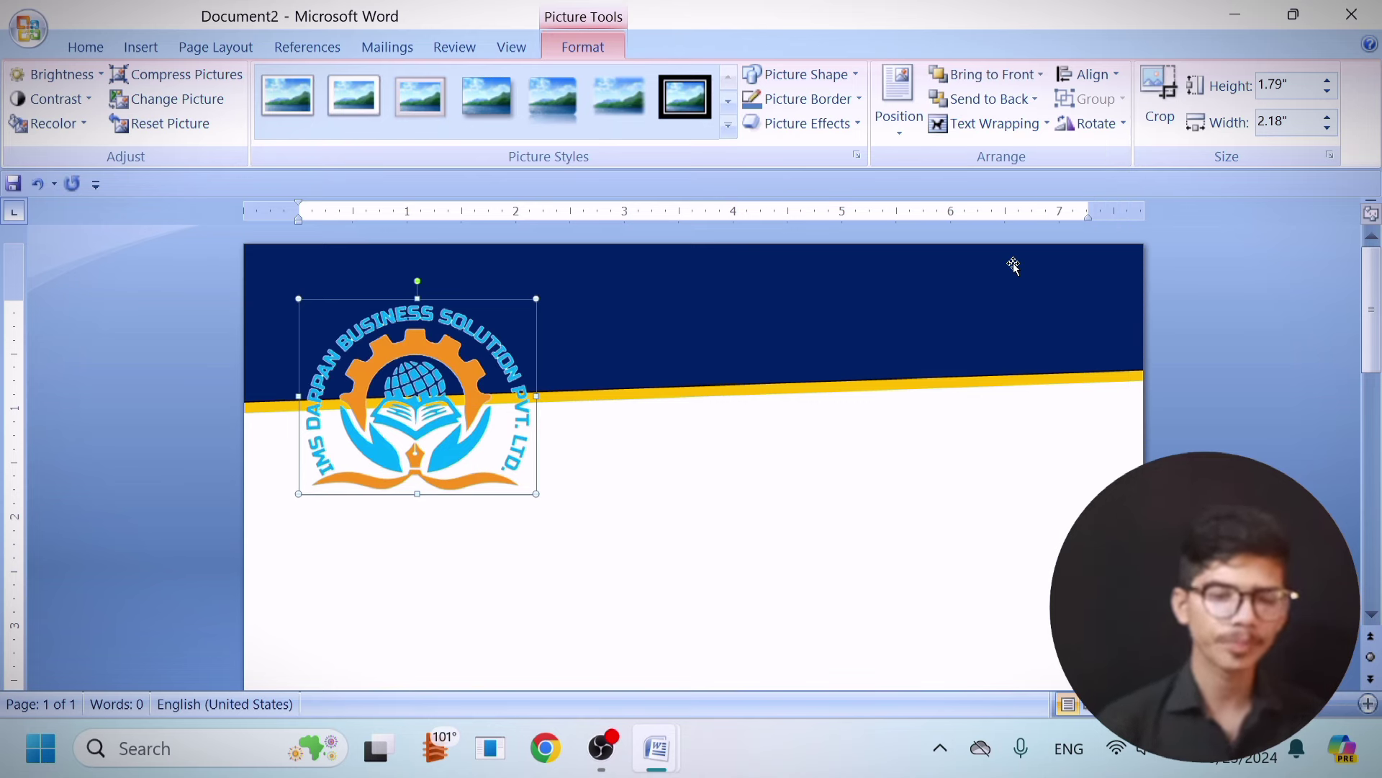
{"action": "mouse_move", "coordinate": [535, 494]}
{"action": "left_mouse_down"}
{"action": "mouse_move", "coordinate": [483, 464]}
{"action": "mouse_move", "coordinate": [363, 346]}
{"action": "left_mouse_up"}
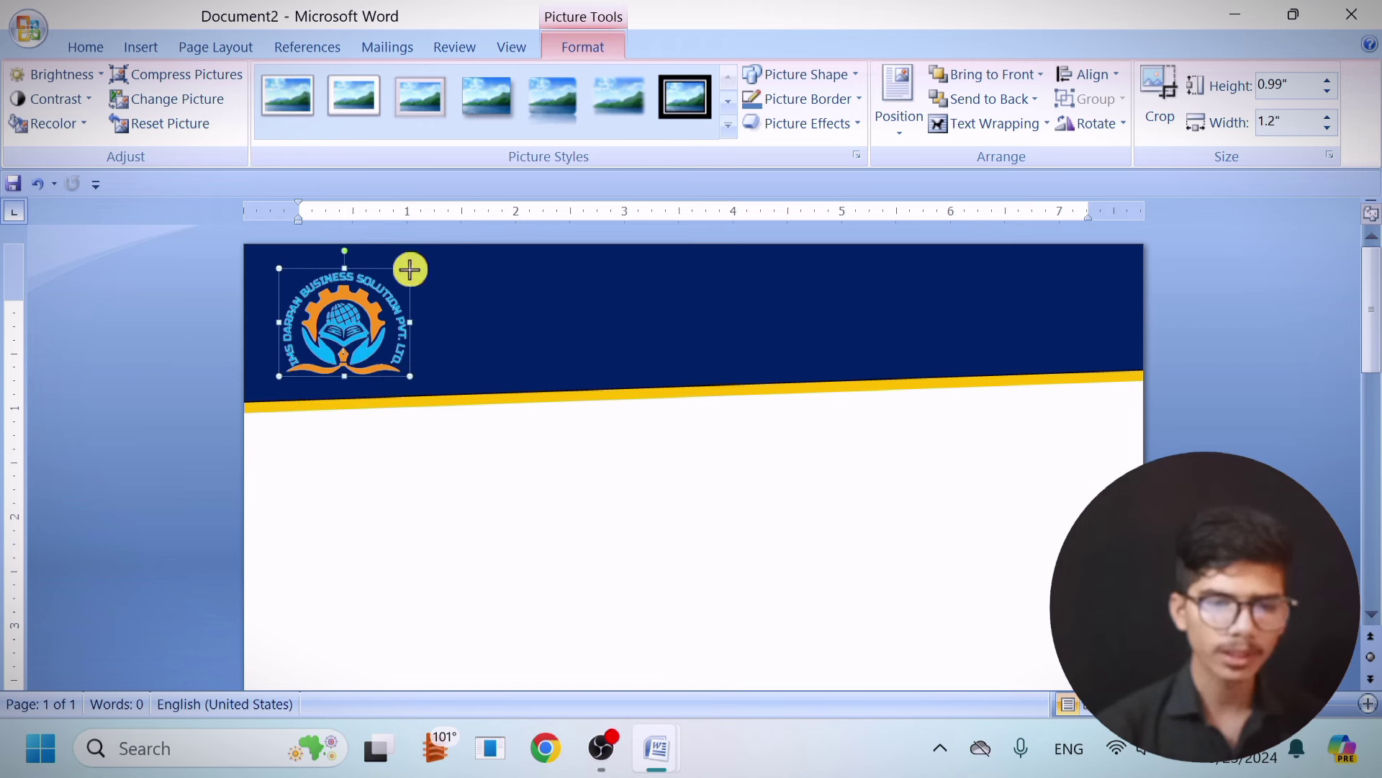
{"action": "left_click_drag", "start_coordinate": [411, 272], "coordinate": [401, 276]}
{"action": "left_click_drag", "start_coordinate": [362, 318], "coordinate": [354, 296]}
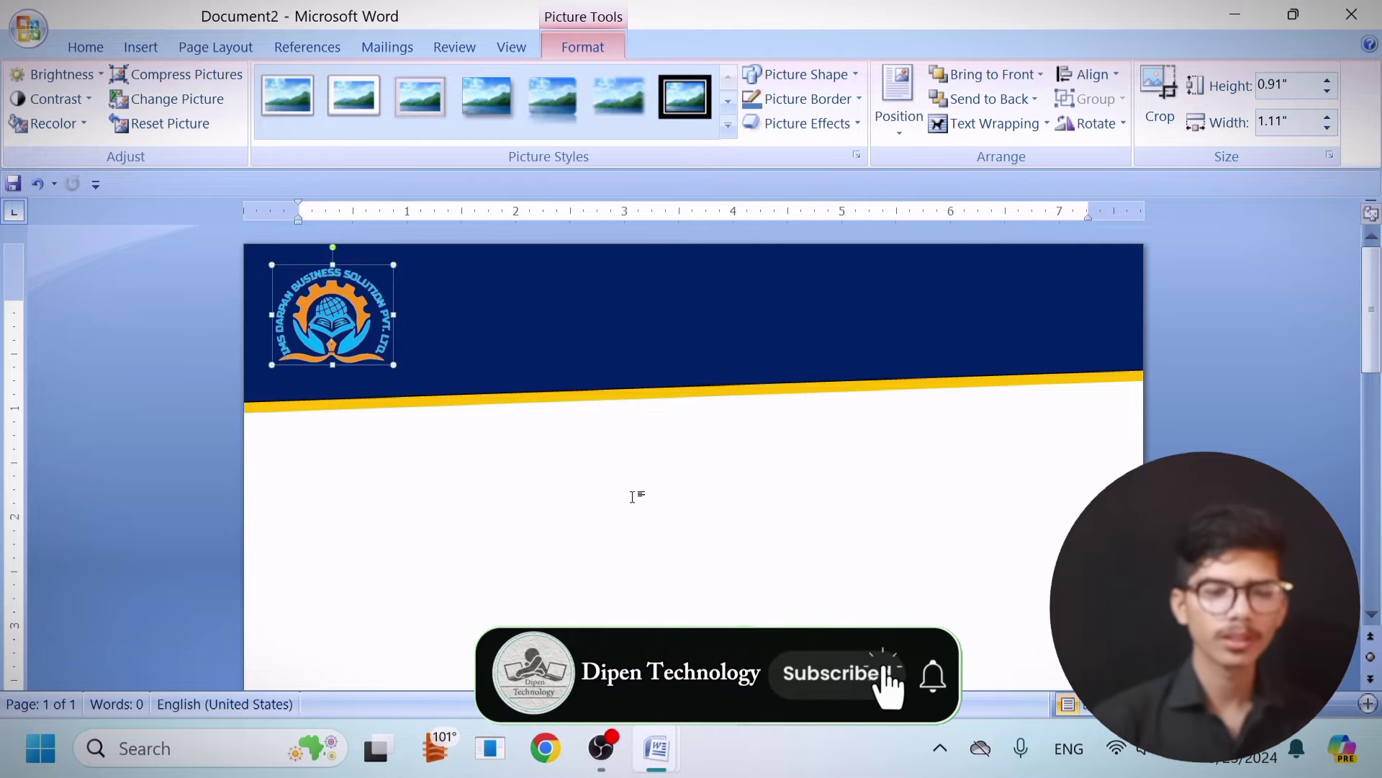
{"action": "left_click", "coordinate": [632, 494]}
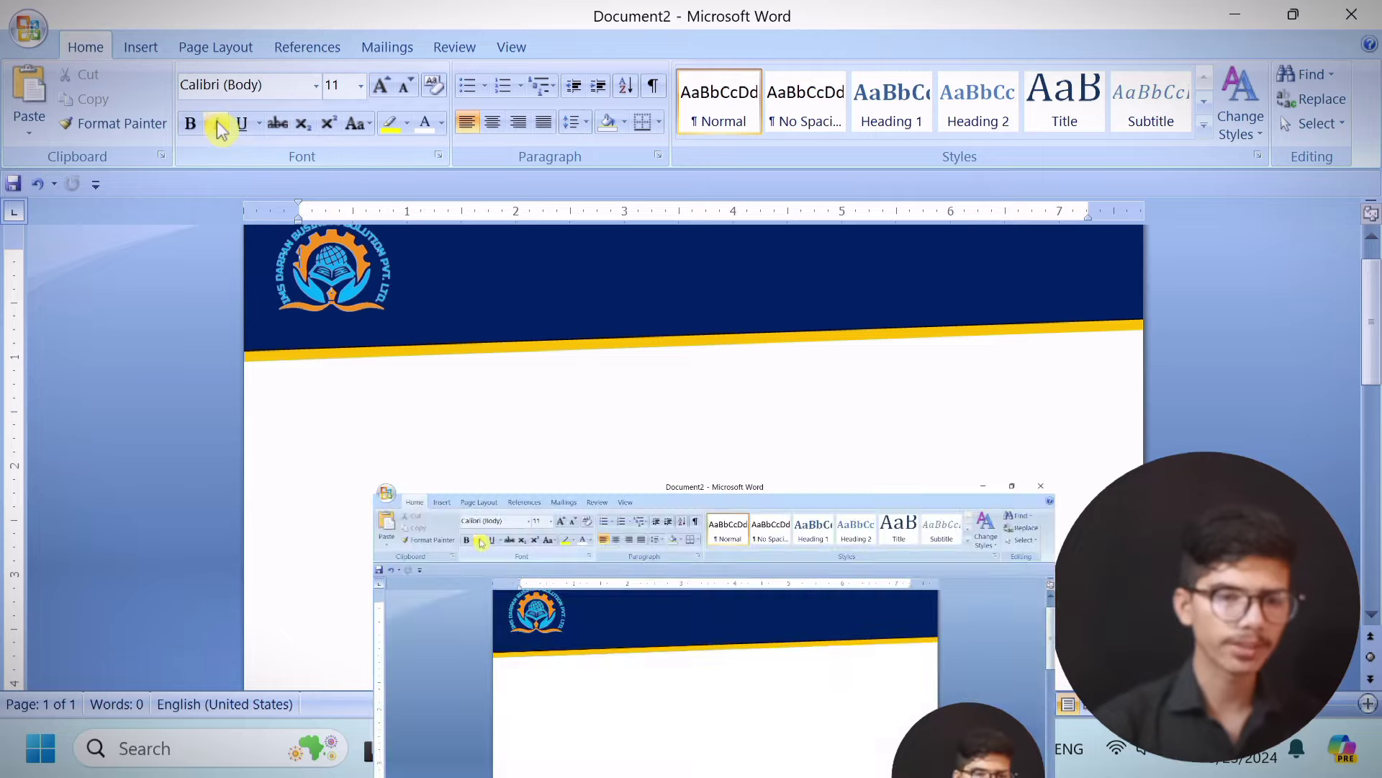
Step: Insert plain-style WordArt in Algerian font reading 'IMS DARPAN COMPUTER'
{"action": "left_click", "coordinate": [139, 46]}
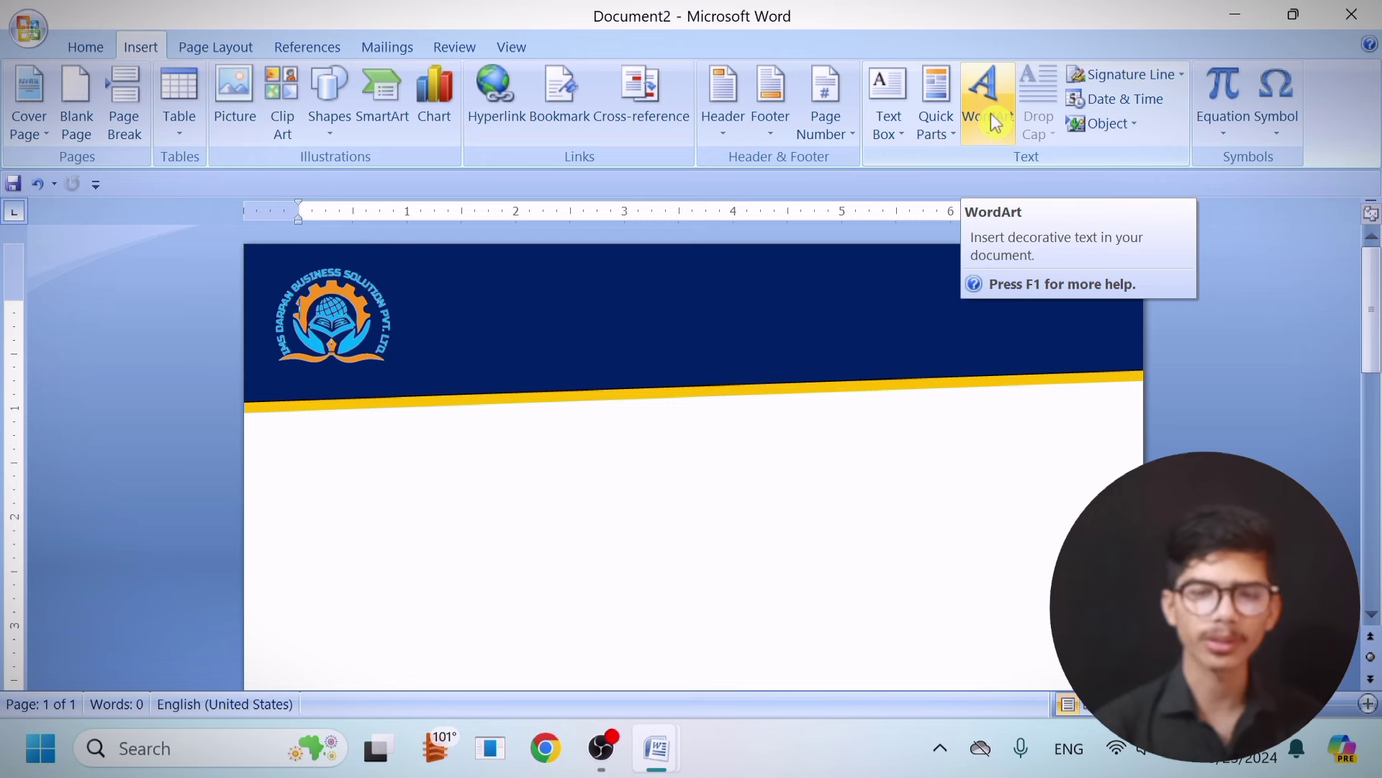
{"action": "left_click", "coordinate": [994, 122]}
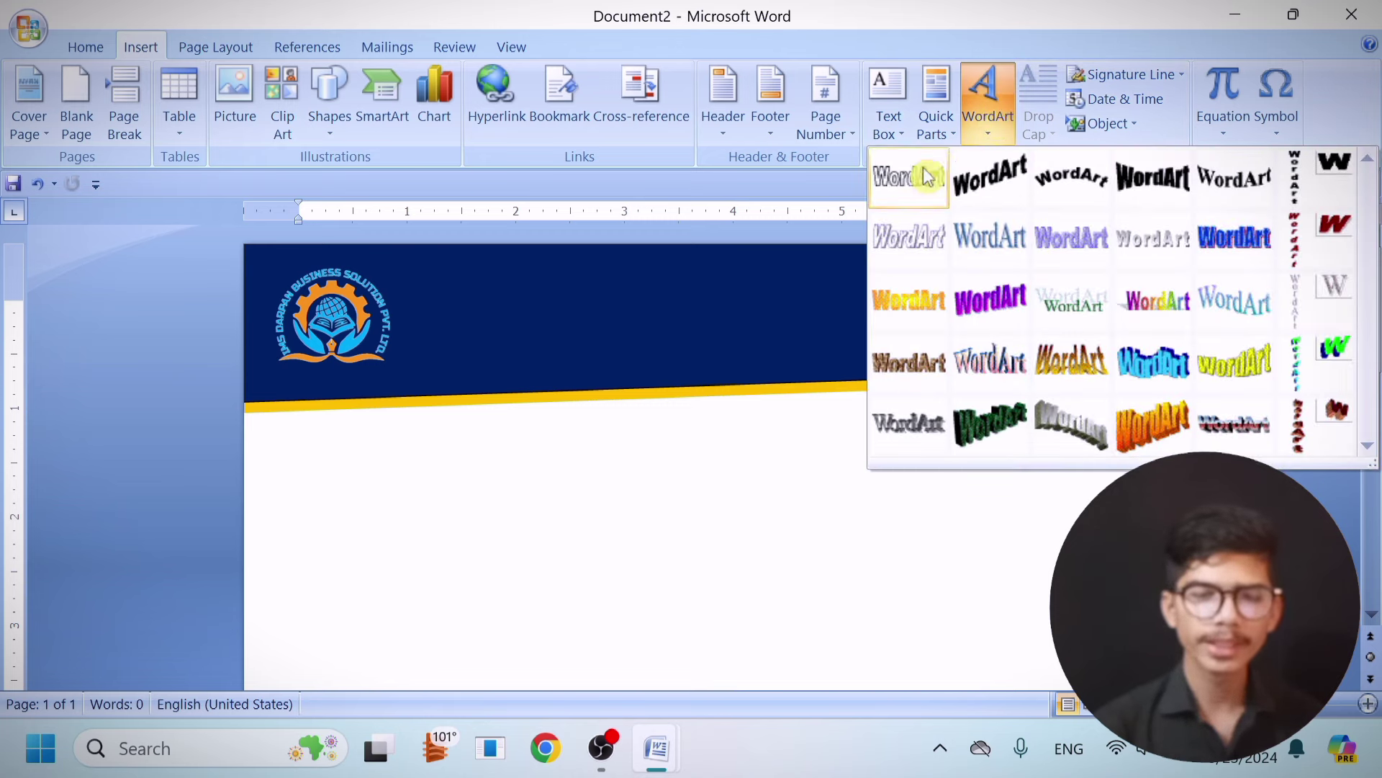
{"action": "left_click", "coordinate": [898, 200]}
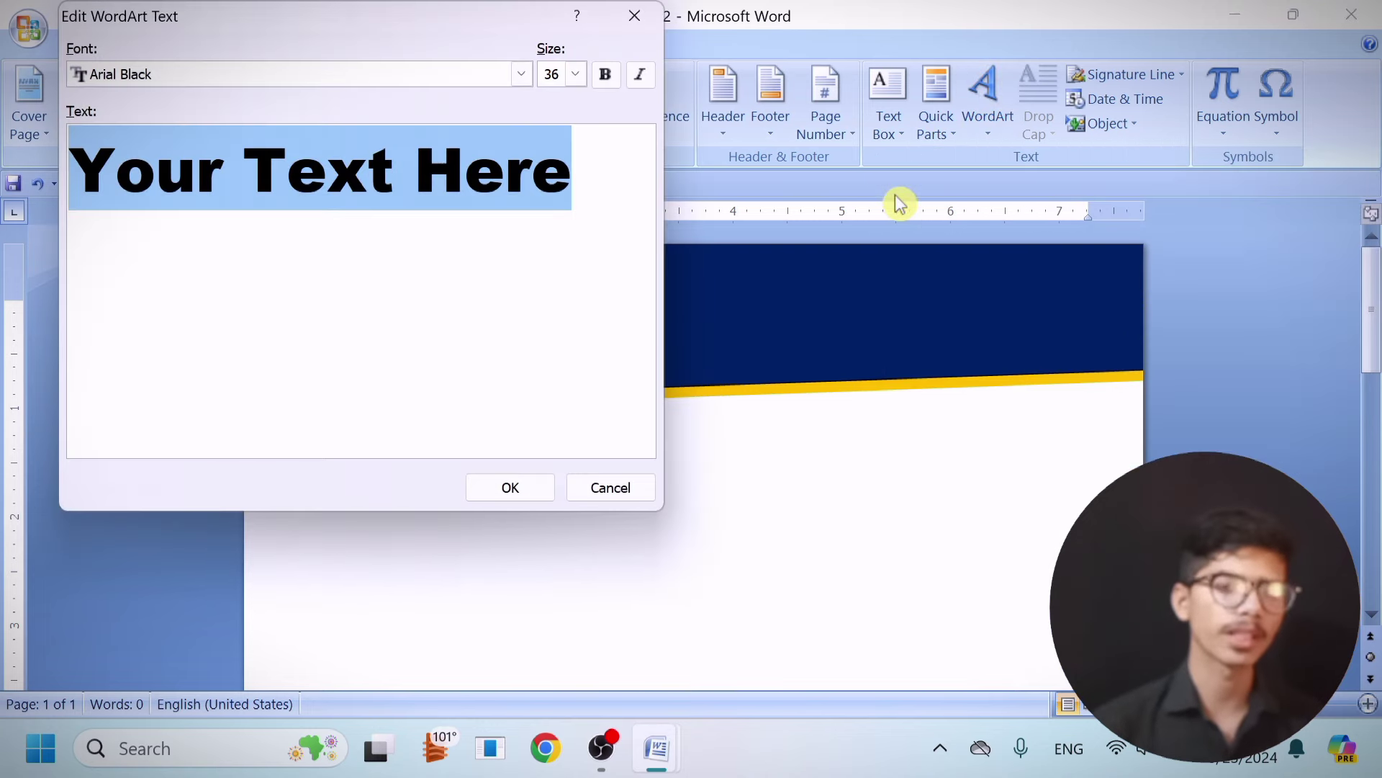
{"action": "left_click", "coordinate": [302, 271]}
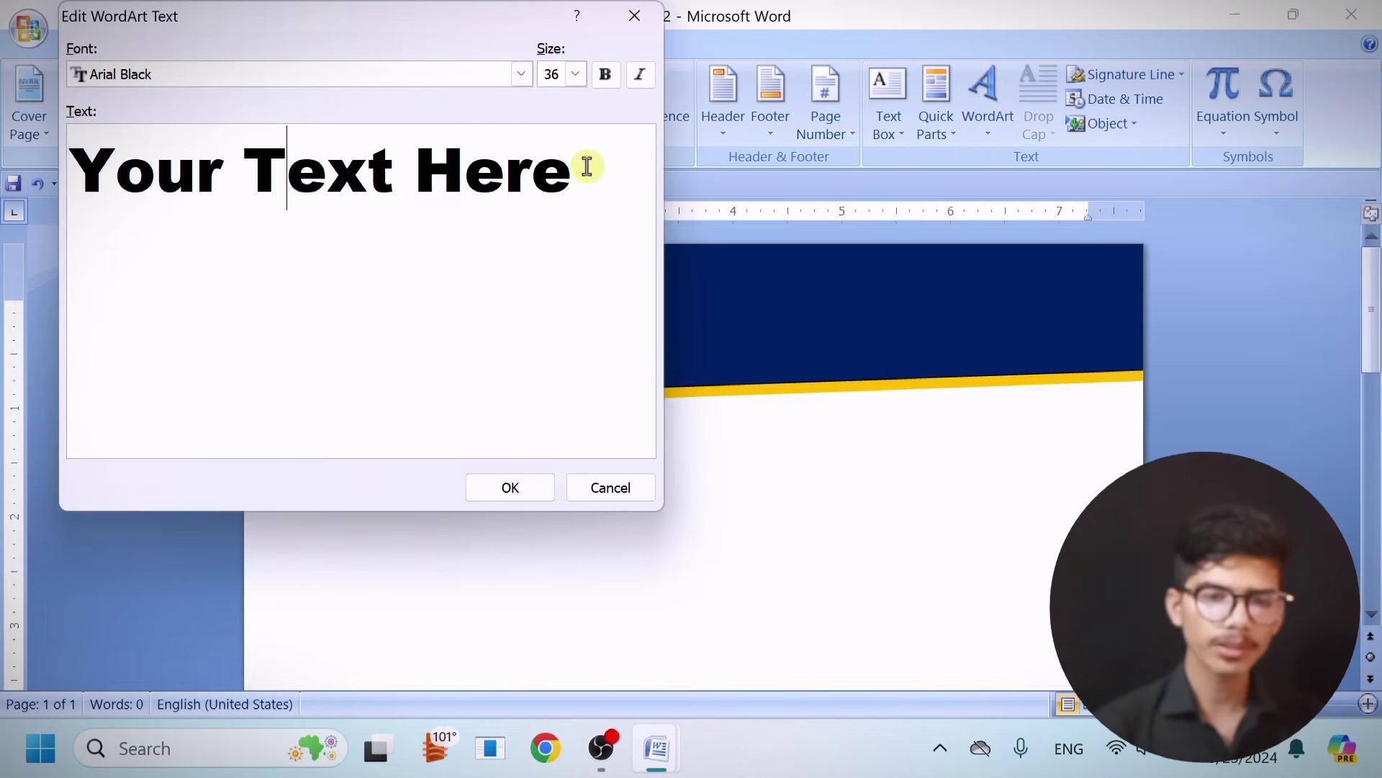
{"action": "left_click_drag", "start_coordinate": [580, 171], "coordinate": [3, 204]}
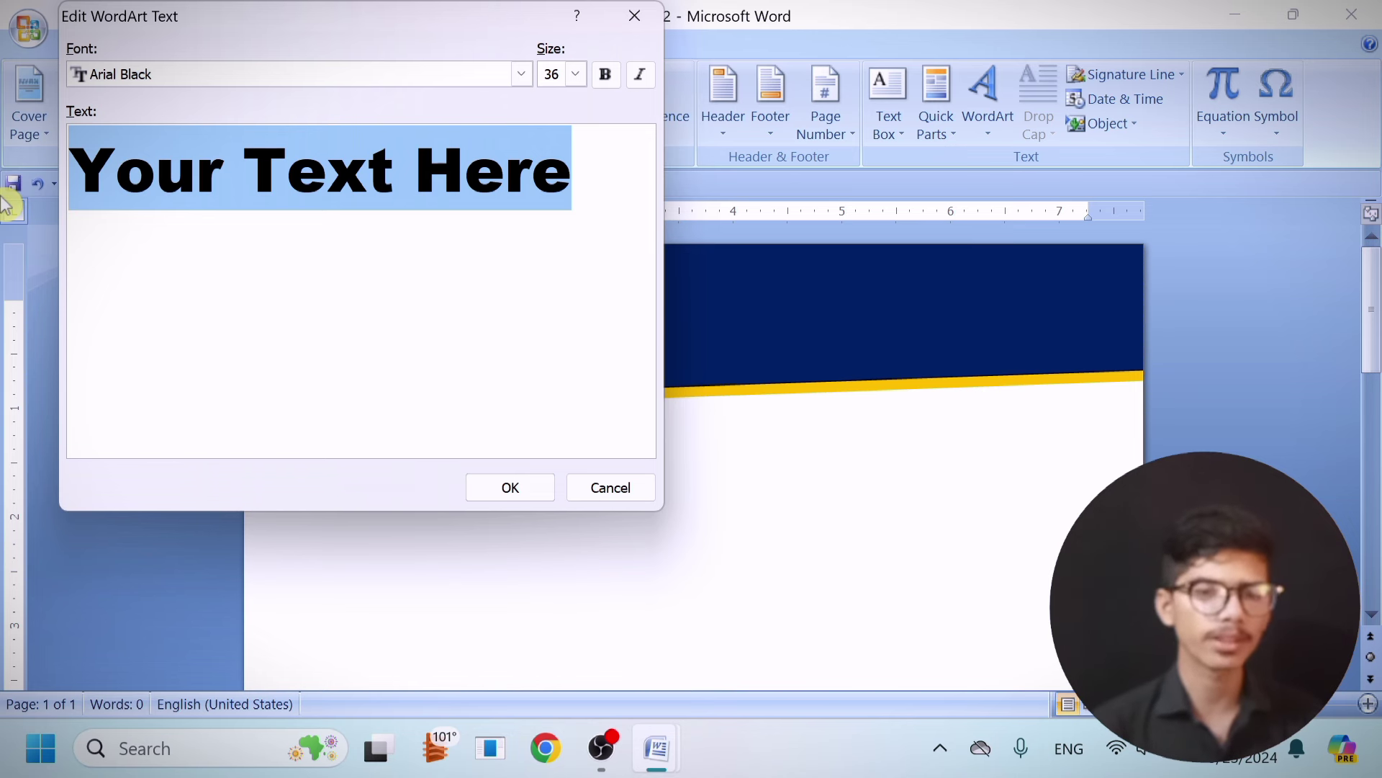
{"action": "left_click", "coordinate": [120, 73]}
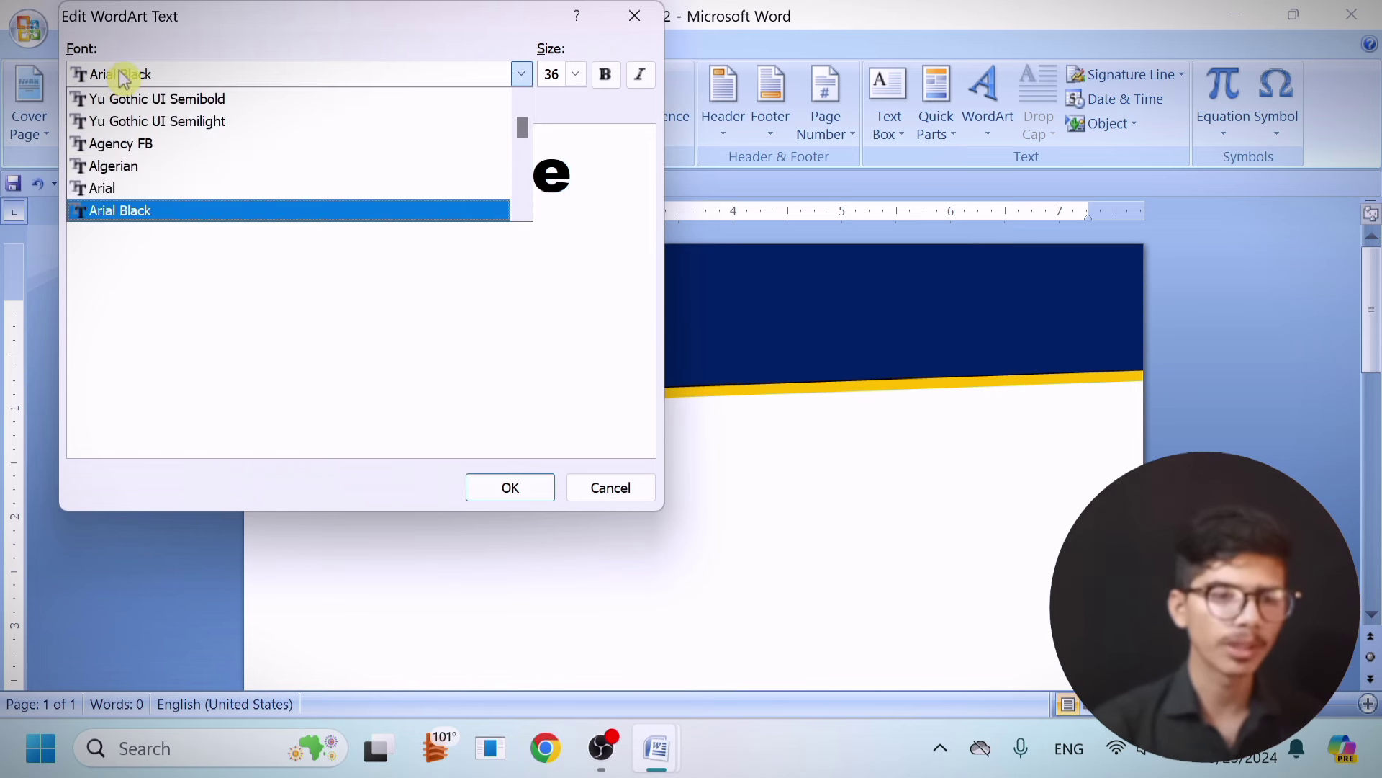
{"action": "left_click", "coordinate": [127, 165]}
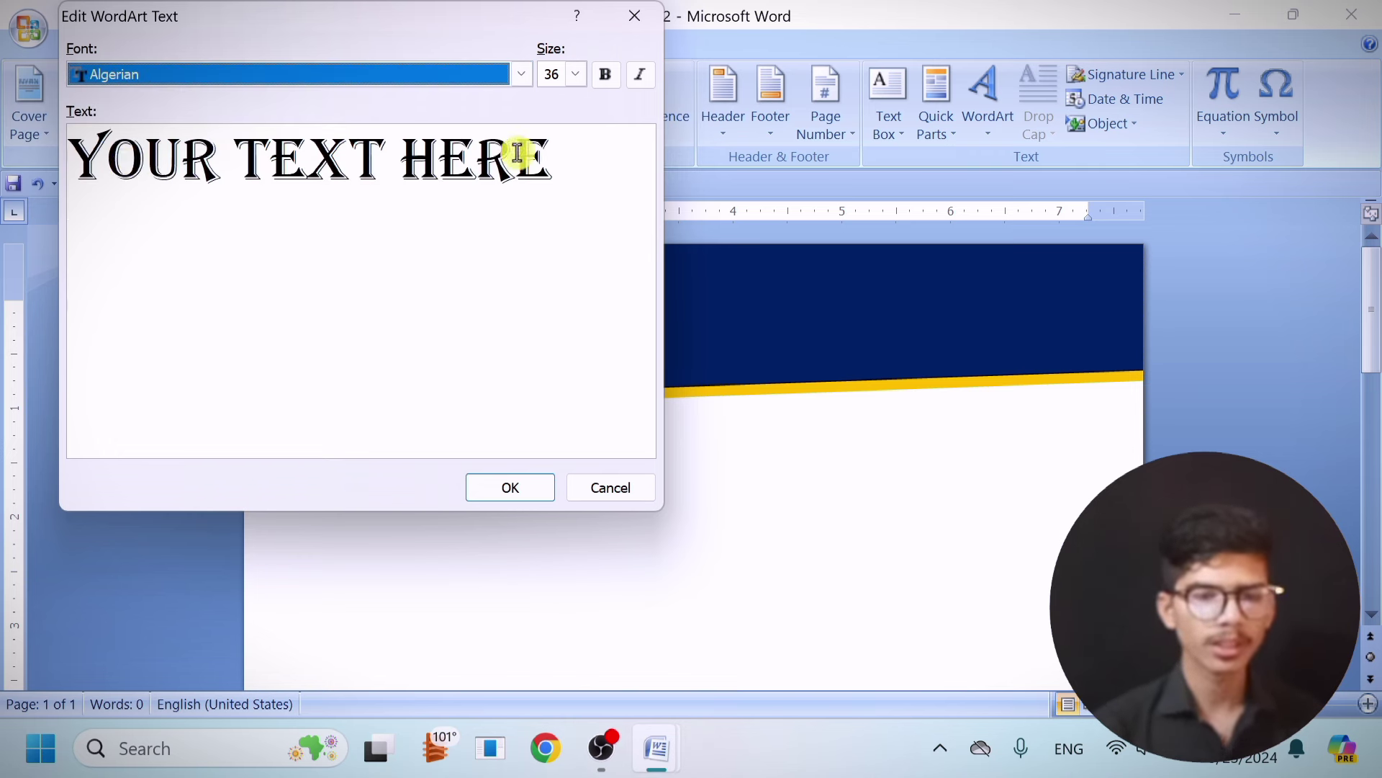
{"action": "left_click_drag", "start_coordinate": [565, 154], "coordinate": [6, 186]}
{"action": "key", "text": "BackSpace"}
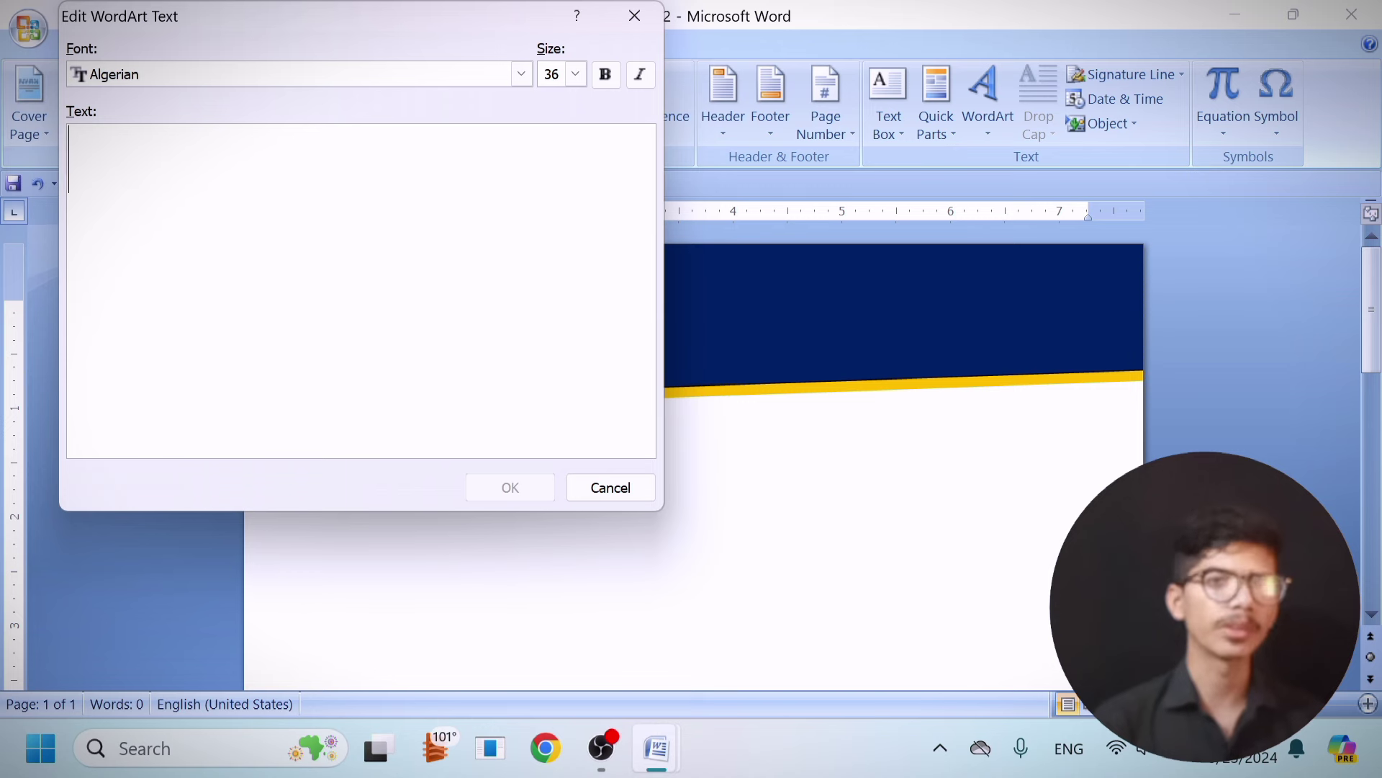
{"action": "type", "text": "I"}
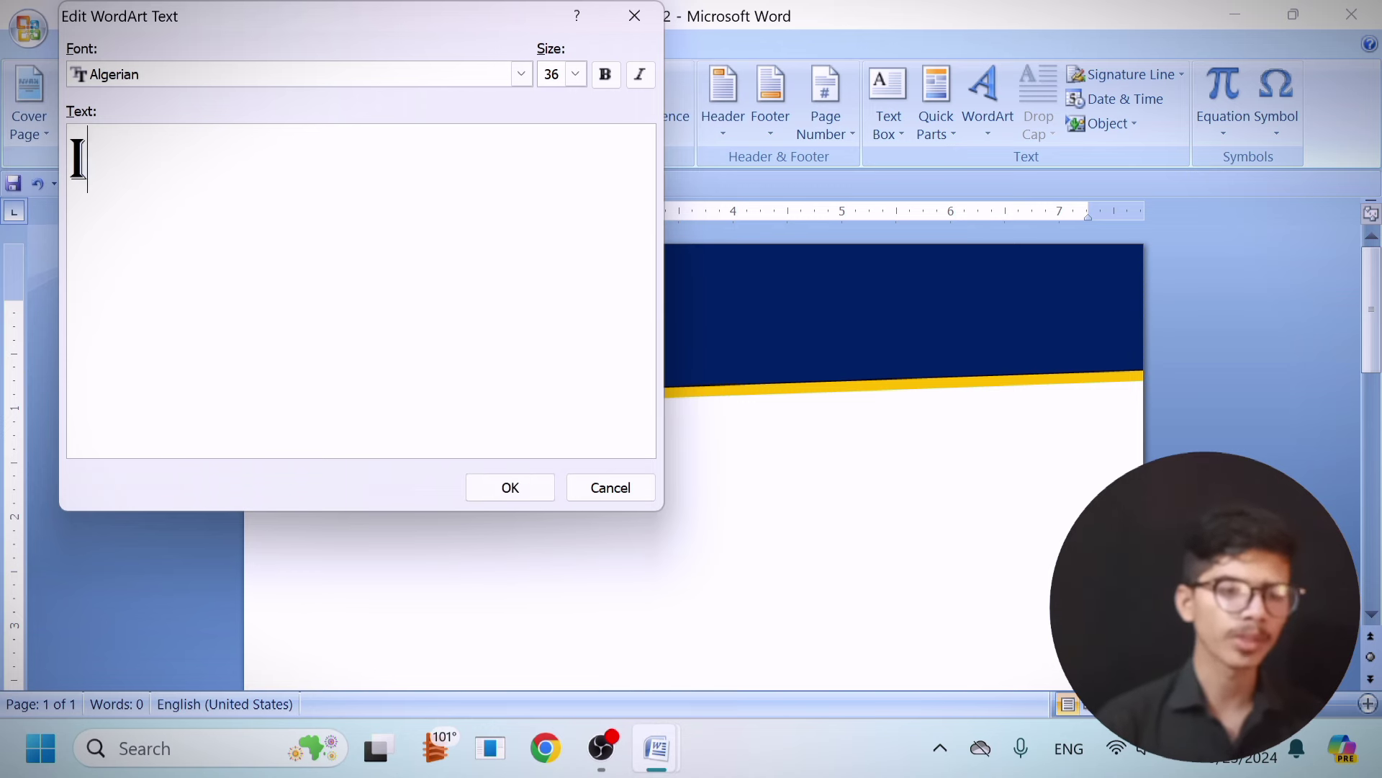
{"action": "type", "text": "MS DARPAN COMPUT"}
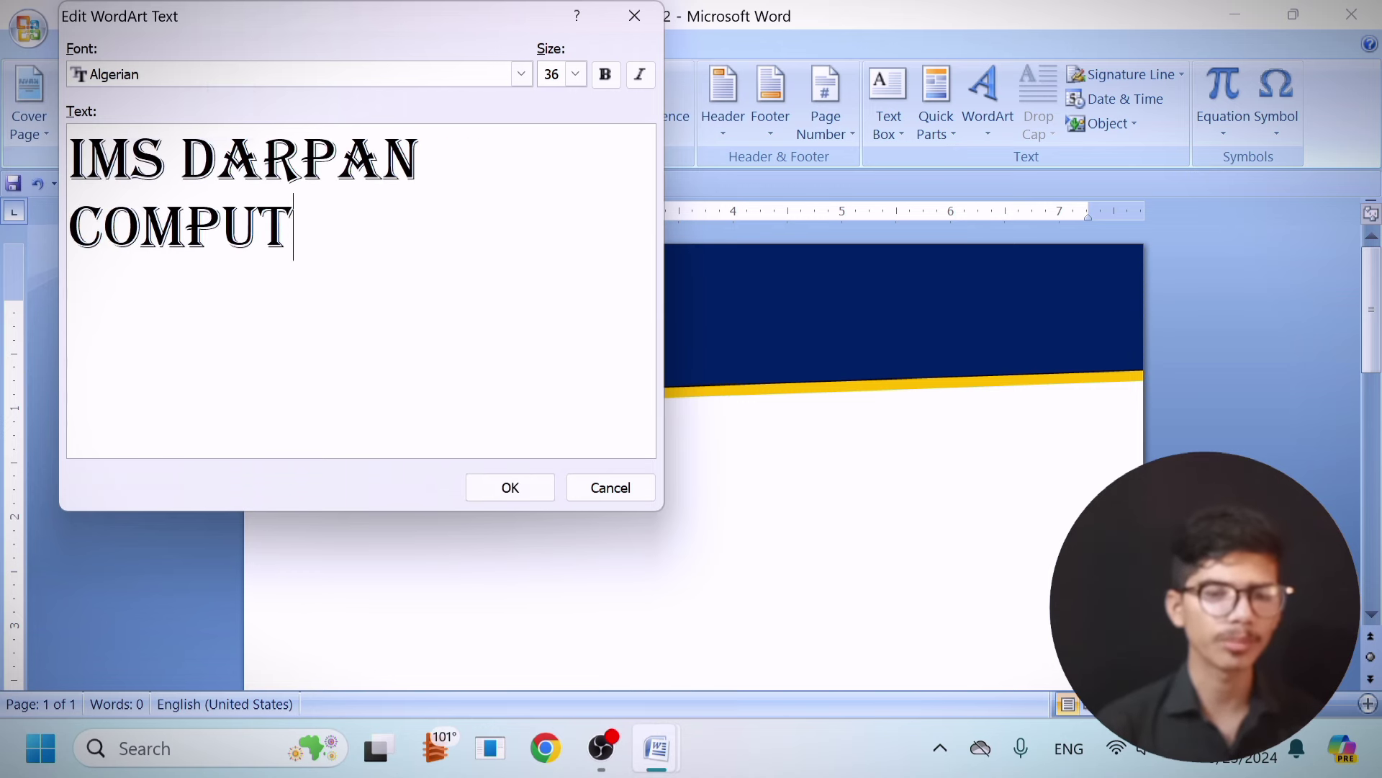
{"action": "type", "text": "ER"}
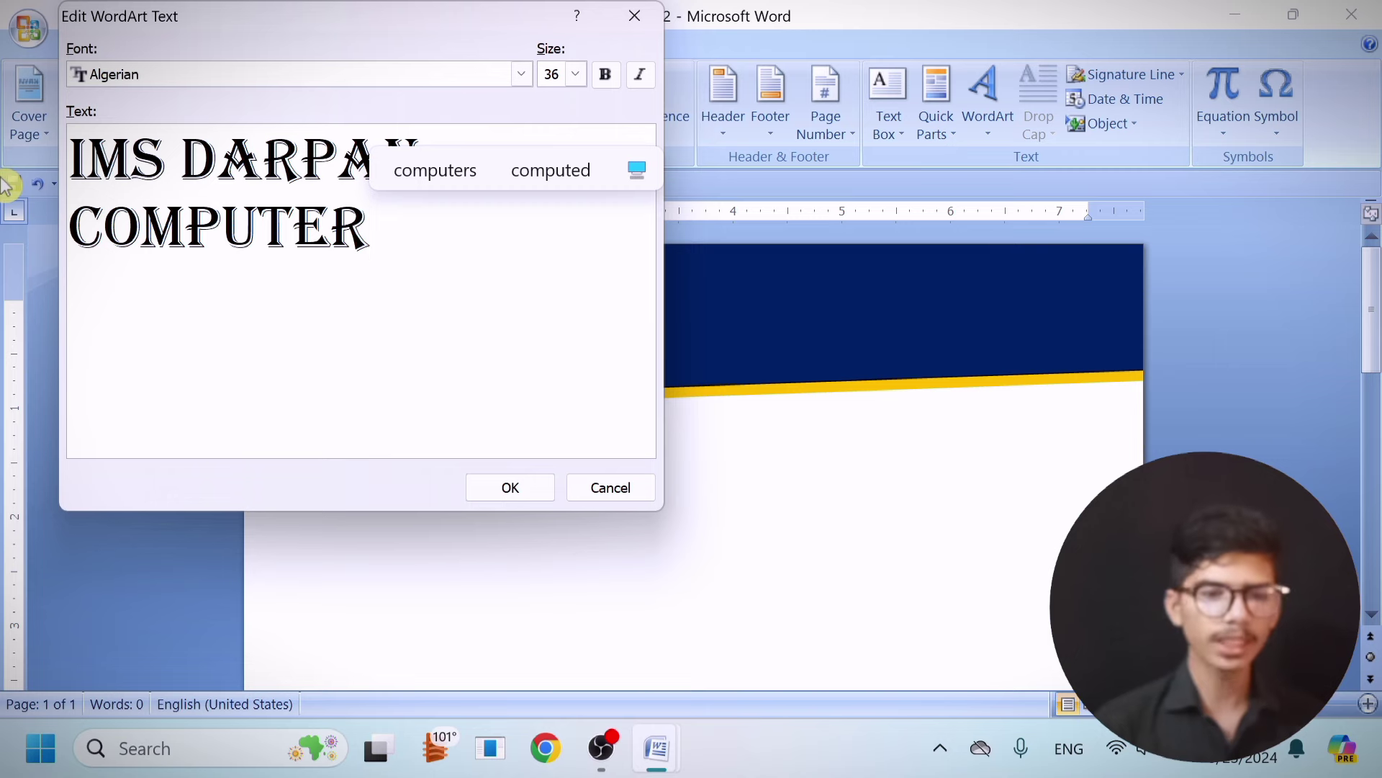
{"action": "left_click", "coordinate": [521, 497]}
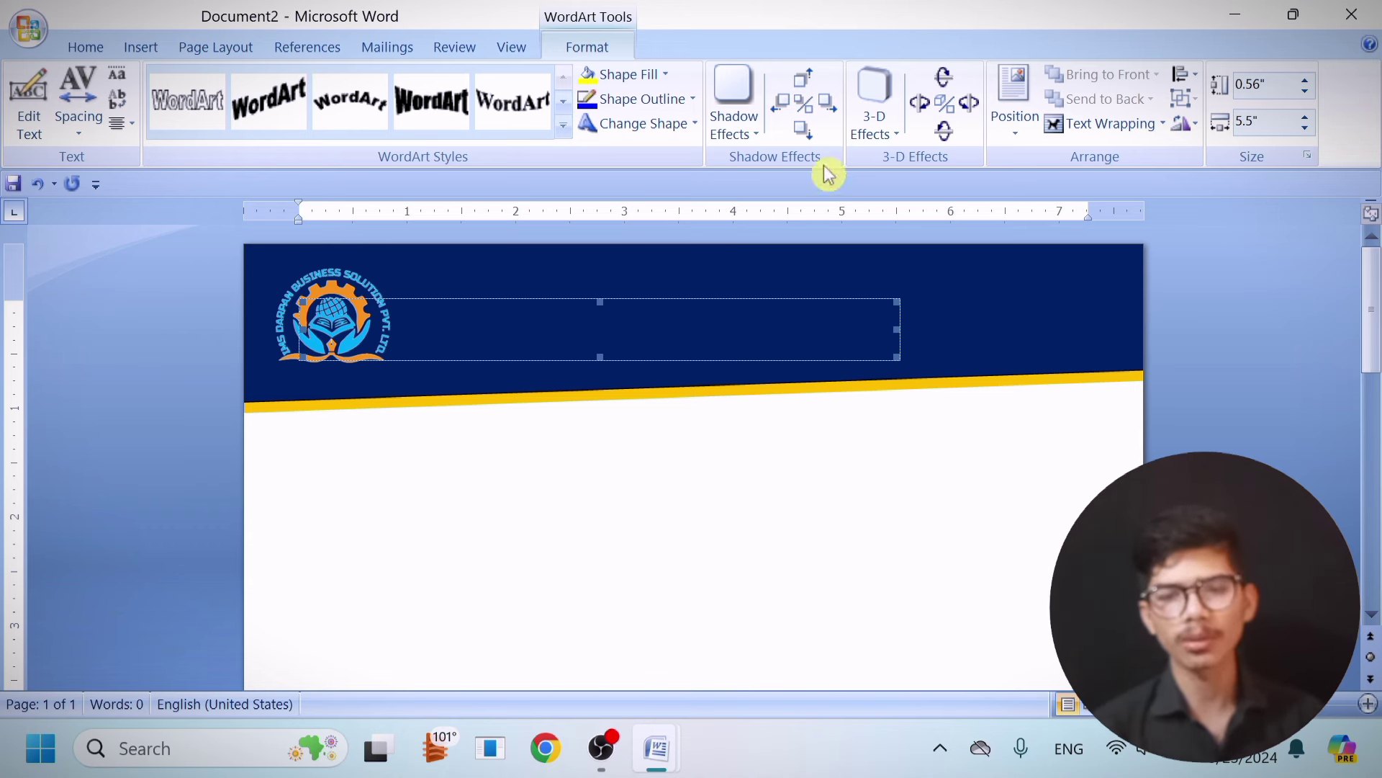
Step: Float the title In Front of Text beside the logo, resized to about 5.71" × 0.34"
{"action": "left_click", "coordinate": [1095, 128]}
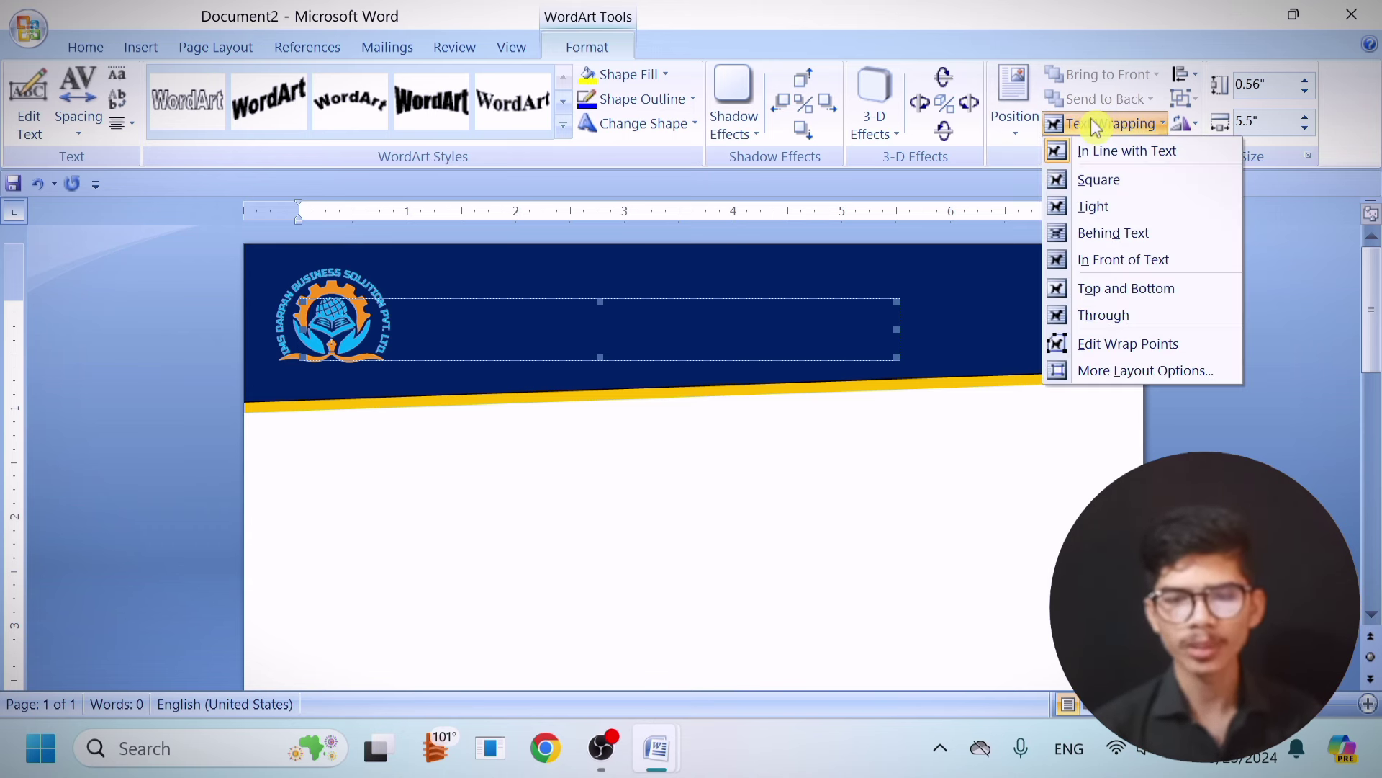
{"action": "left_click", "coordinate": [1110, 261]}
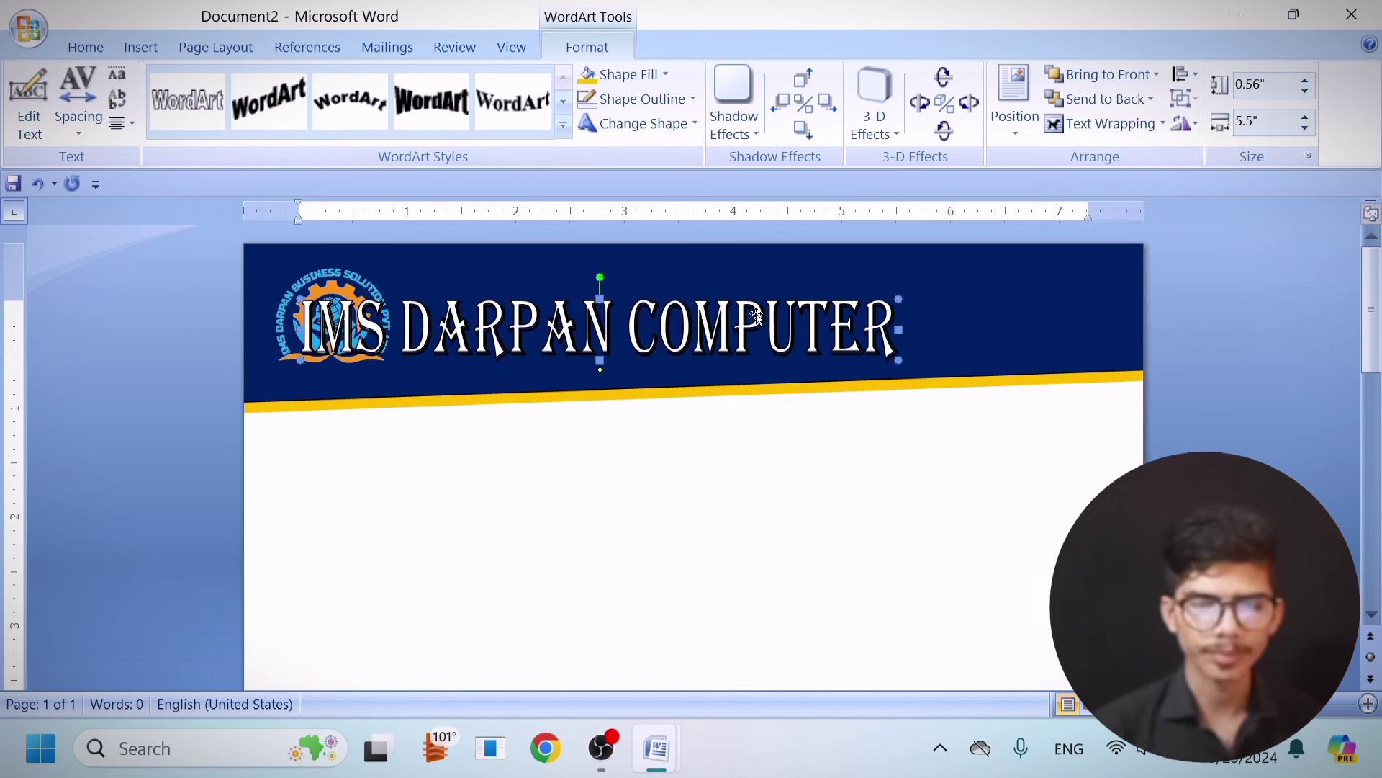
{"action": "left_click_drag", "start_coordinate": [776, 303], "coordinate": [873, 283]}
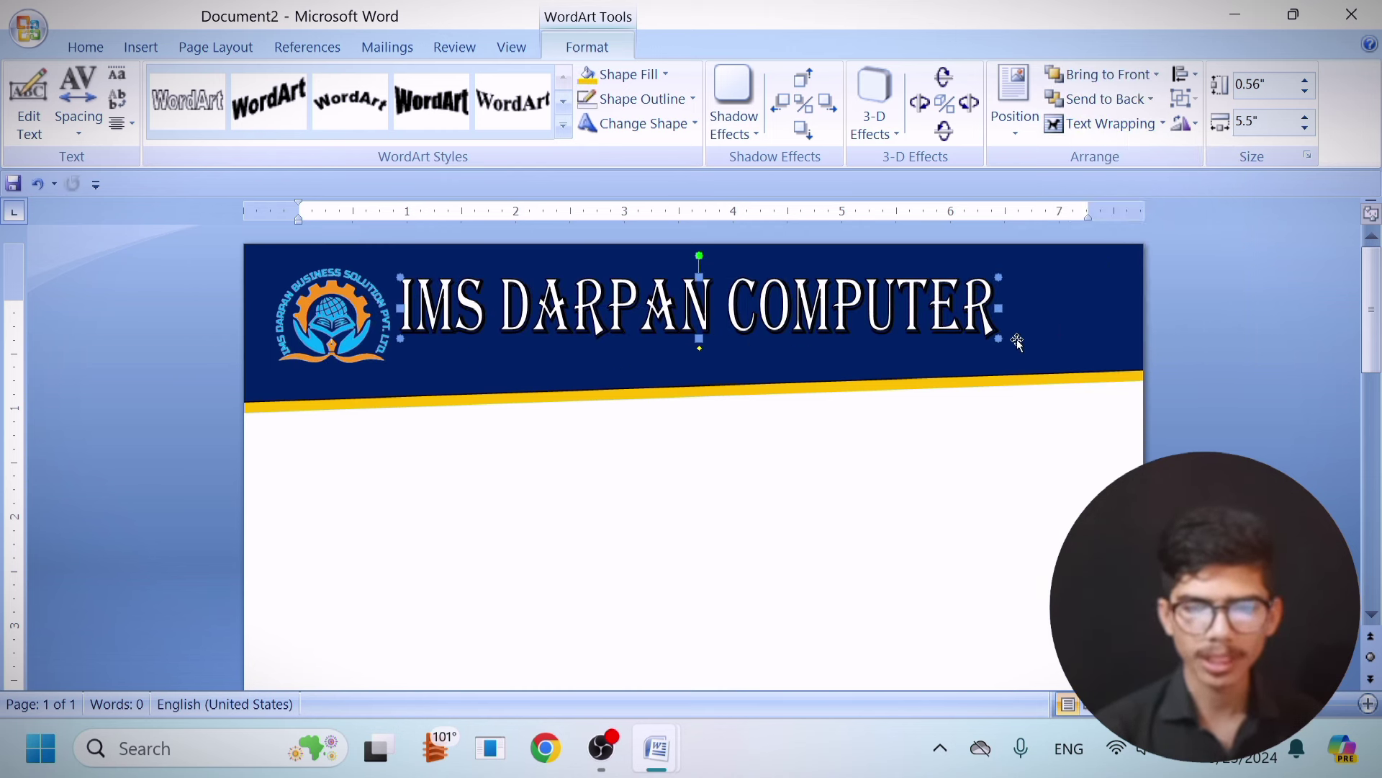
{"action": "left_click_drag", "start_coordinate": [998, 342], "coordinate": [1030, 319]}
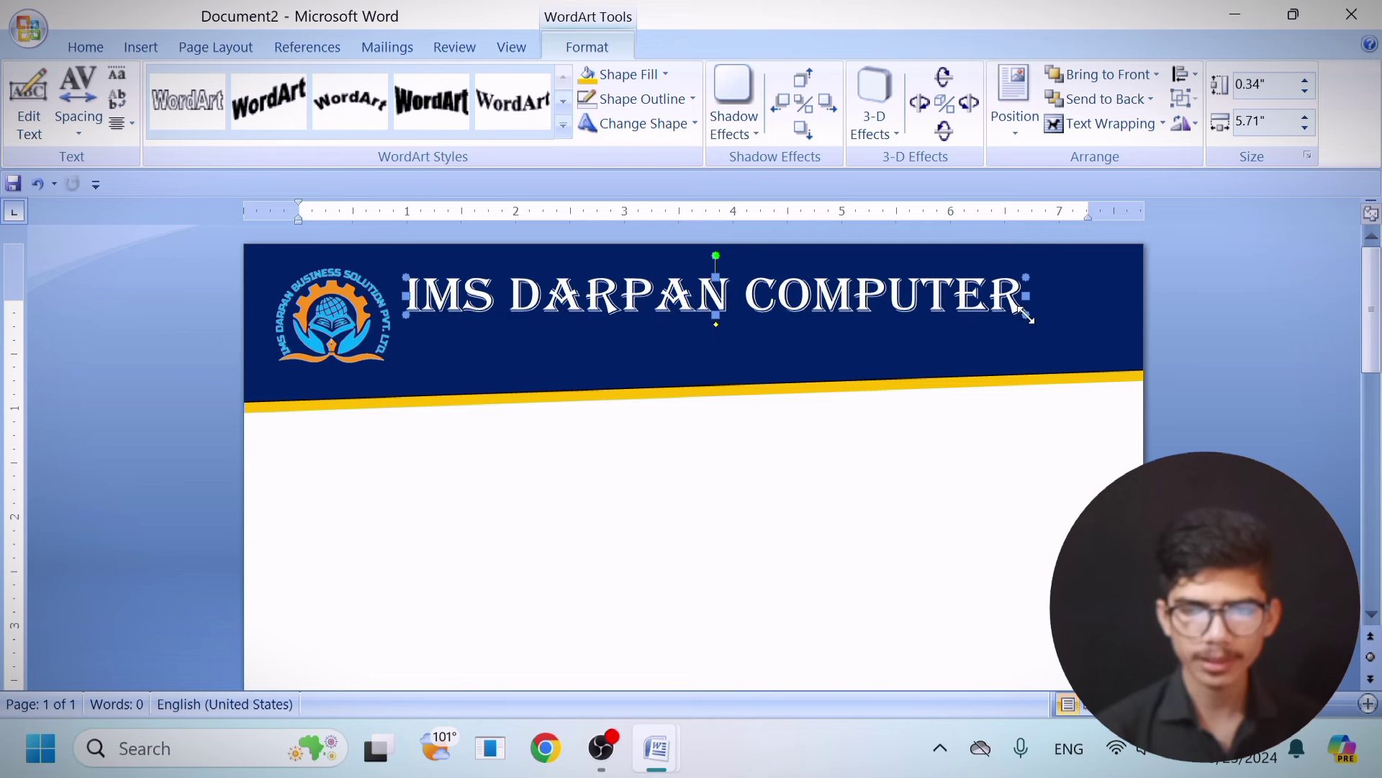
{"action": "left_click", "coordinate": [1006, 299]}
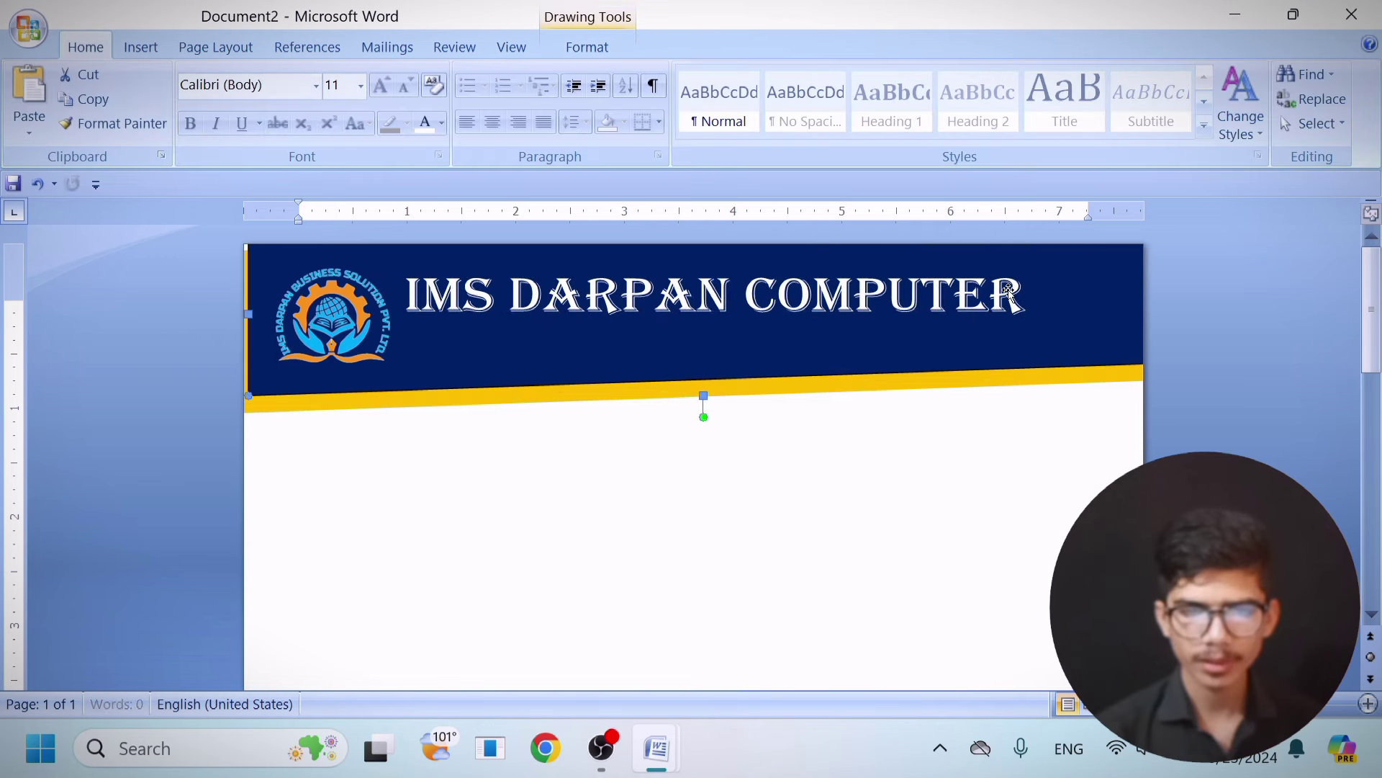
{"action": "mouse_move", "coordinate": [1008, 291]}
{"action": "left_mouse_down"}
{"action": "mouse_move", "coordinate": [947, 269]}
{"action": "mouse_move", "coordinate": [717, 278]}
{"action": "left_mouse_up"}
{"action": "left_click", "coordinate": [746, 457]}
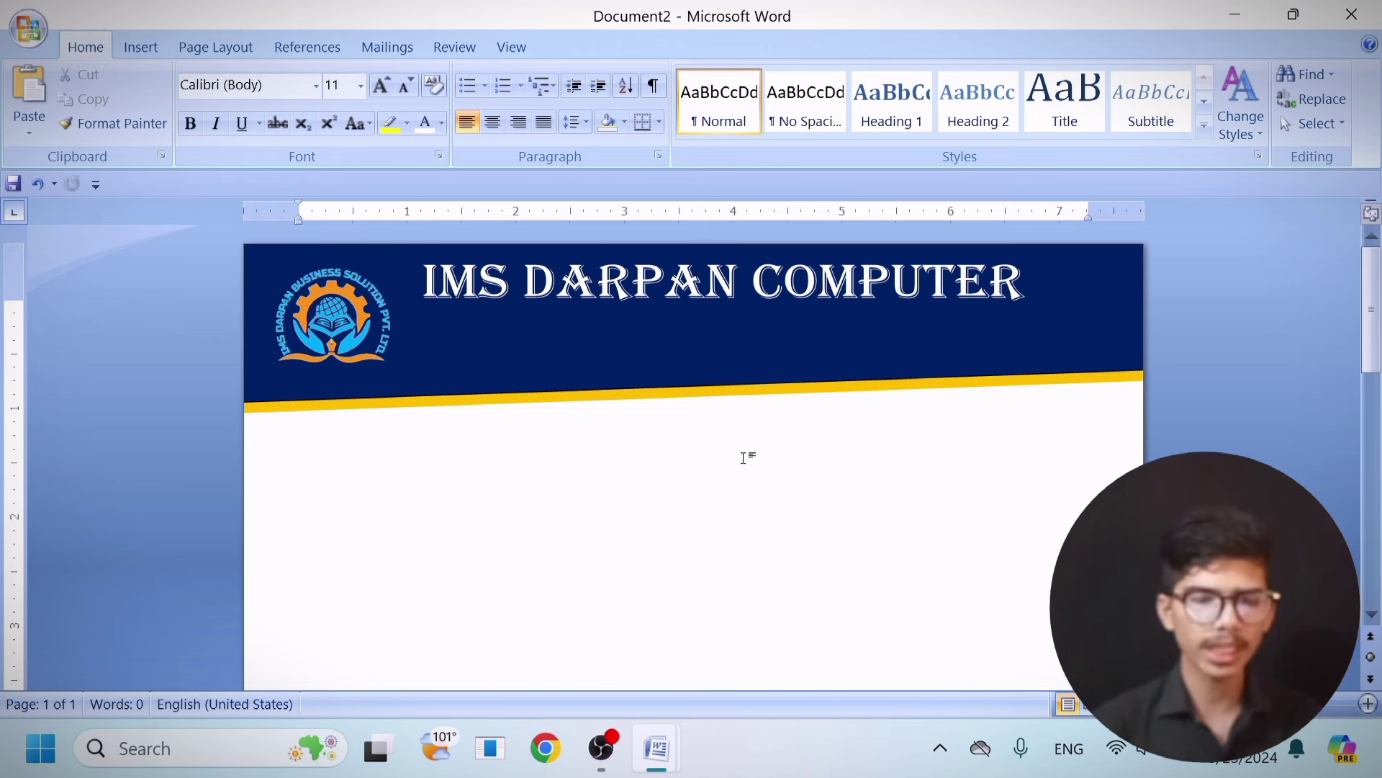
Step: Duplicate the company title WordArt and move the copy just below the original
{"action": "right_click", "coordinate": [688, 277]}
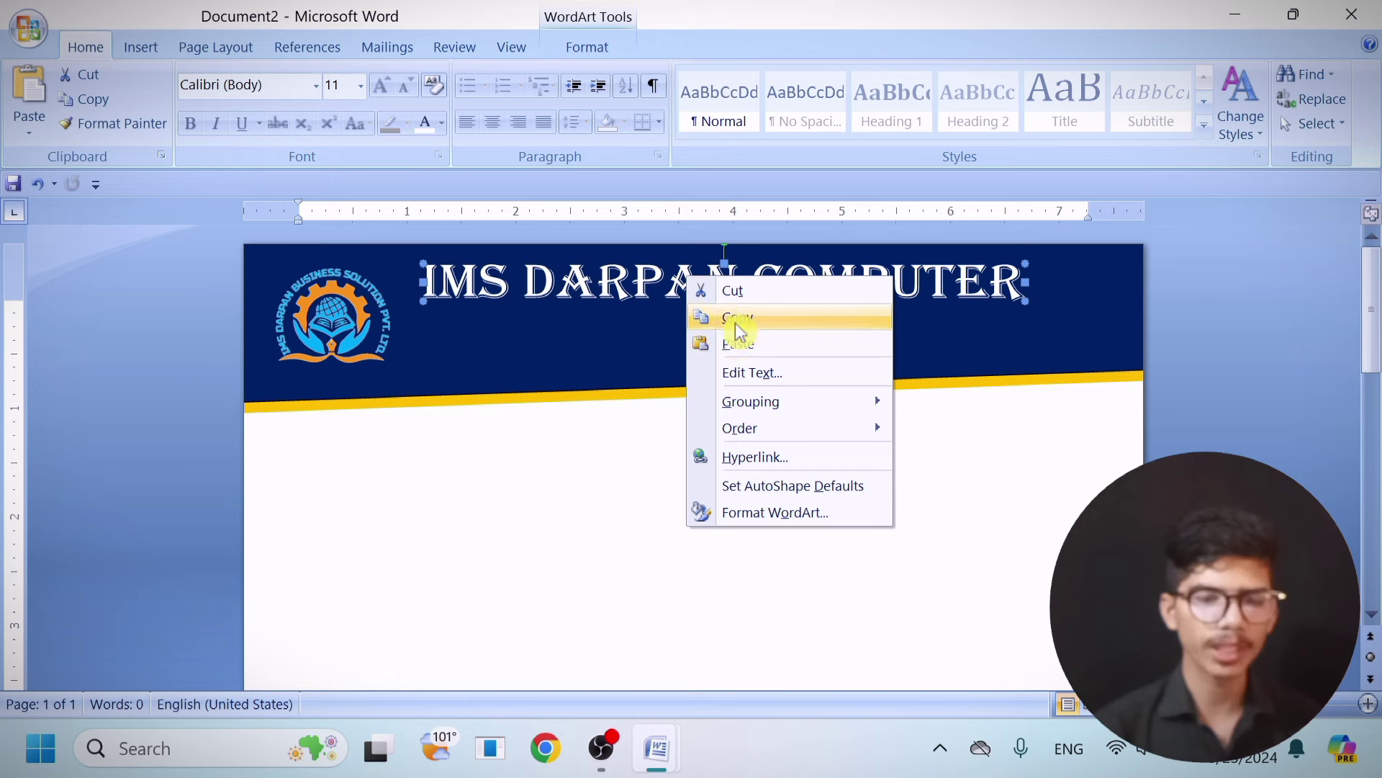
{"action": "left_click", "coordinate": [734, 317]}
{"action": "right_click", "coordinate": [689, 276]}
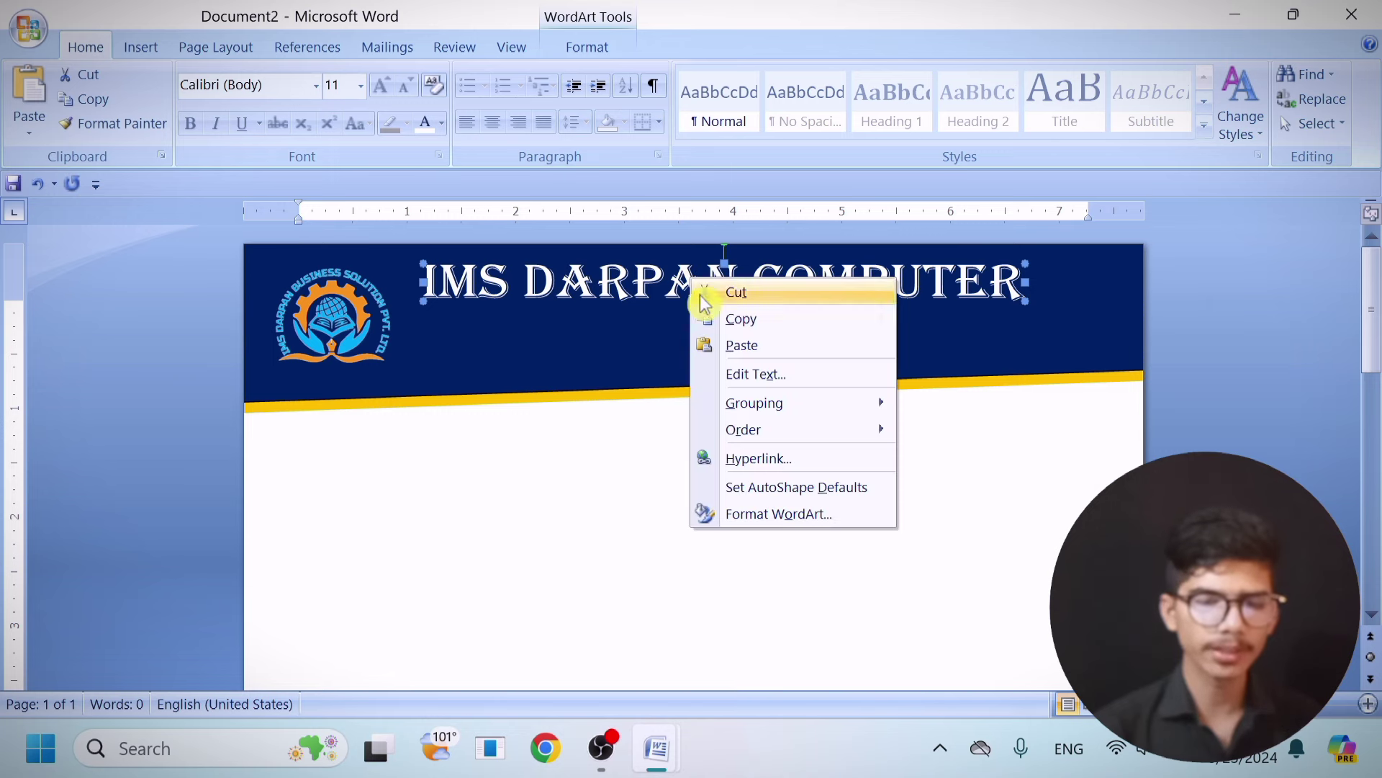
{"action": "left_click", "coordinate": [729, 346]}
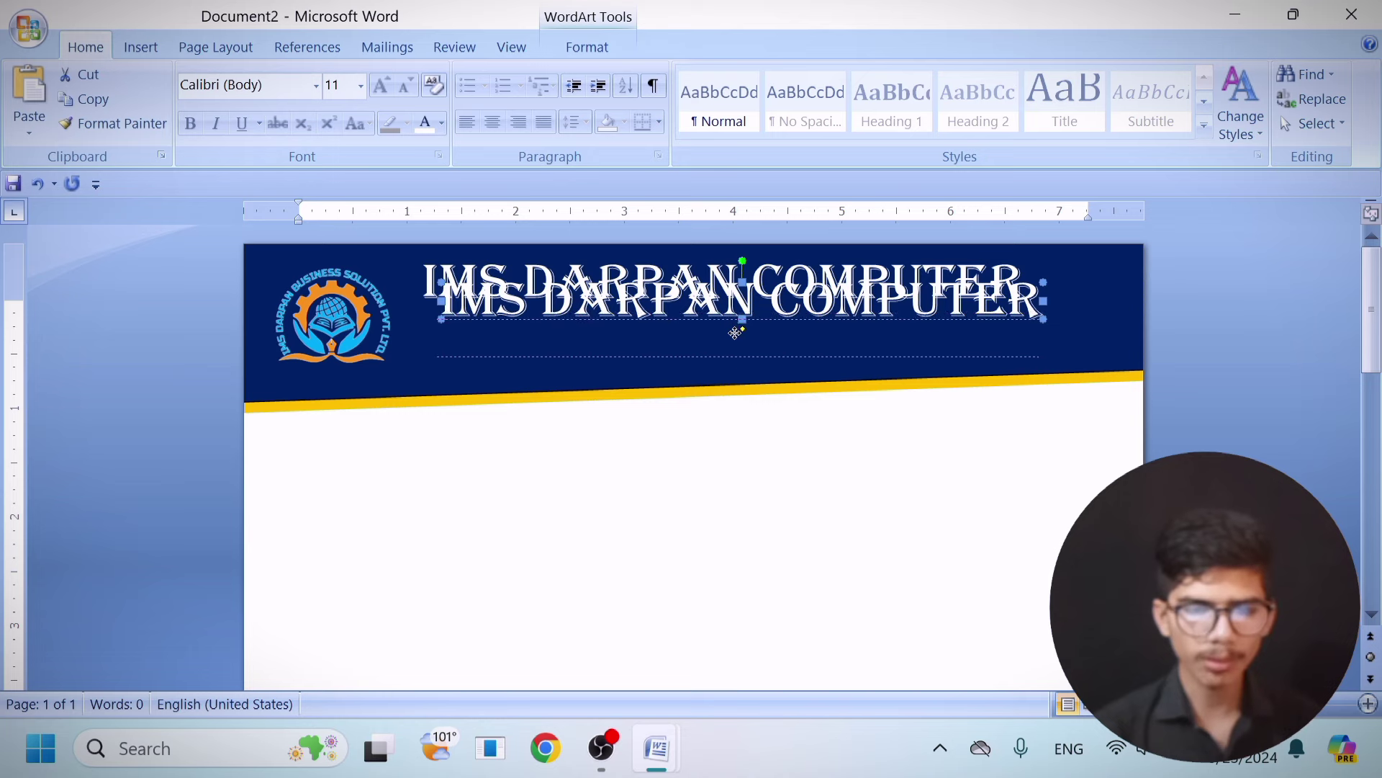
{"action": "left_click_drag", "start_coordinate": [742, 298], "coordinate": [738, 337]}
Step: Change the duplicate WordArt's text to KOHALPUR-11,BANKE
{"action": "right_click", "coordinate": [740, 342]}
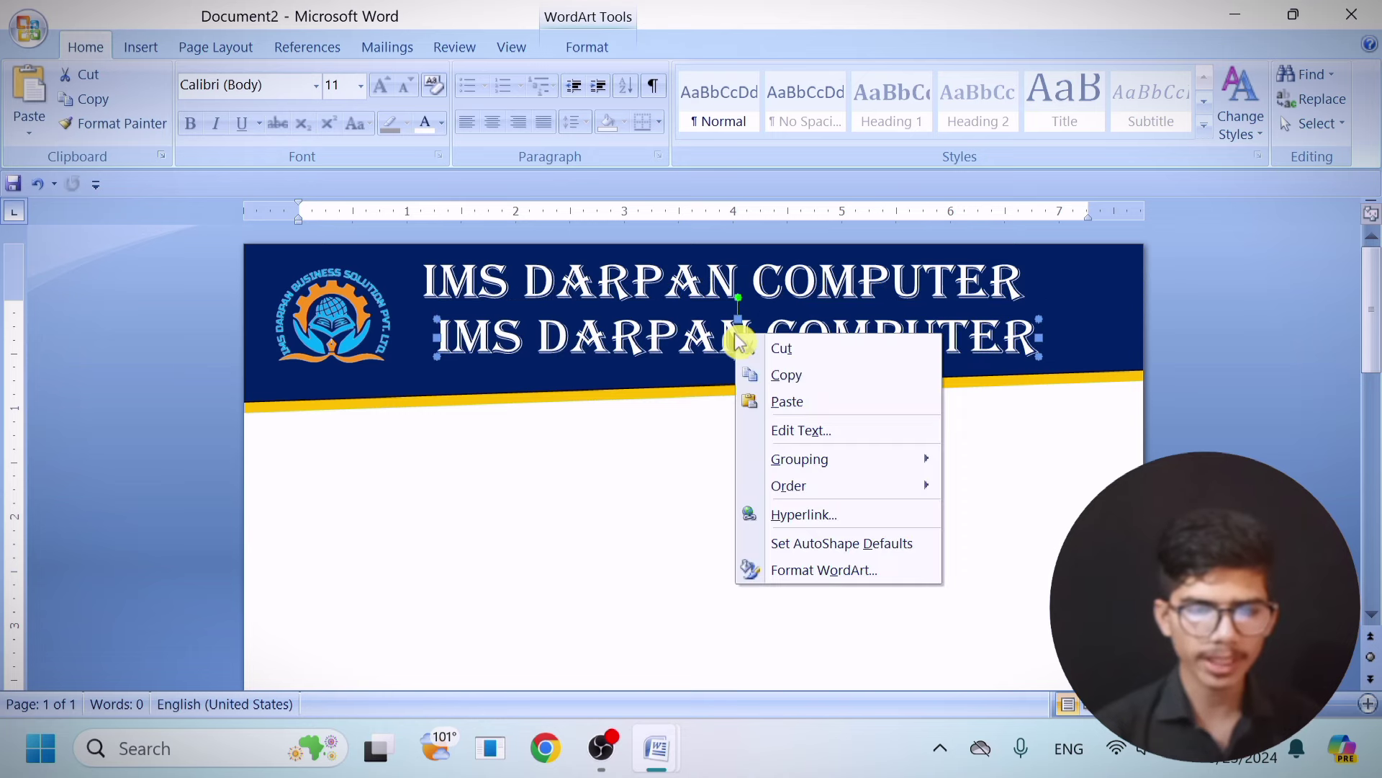
{"action": "left_click", "coordinate": [774, 435]}
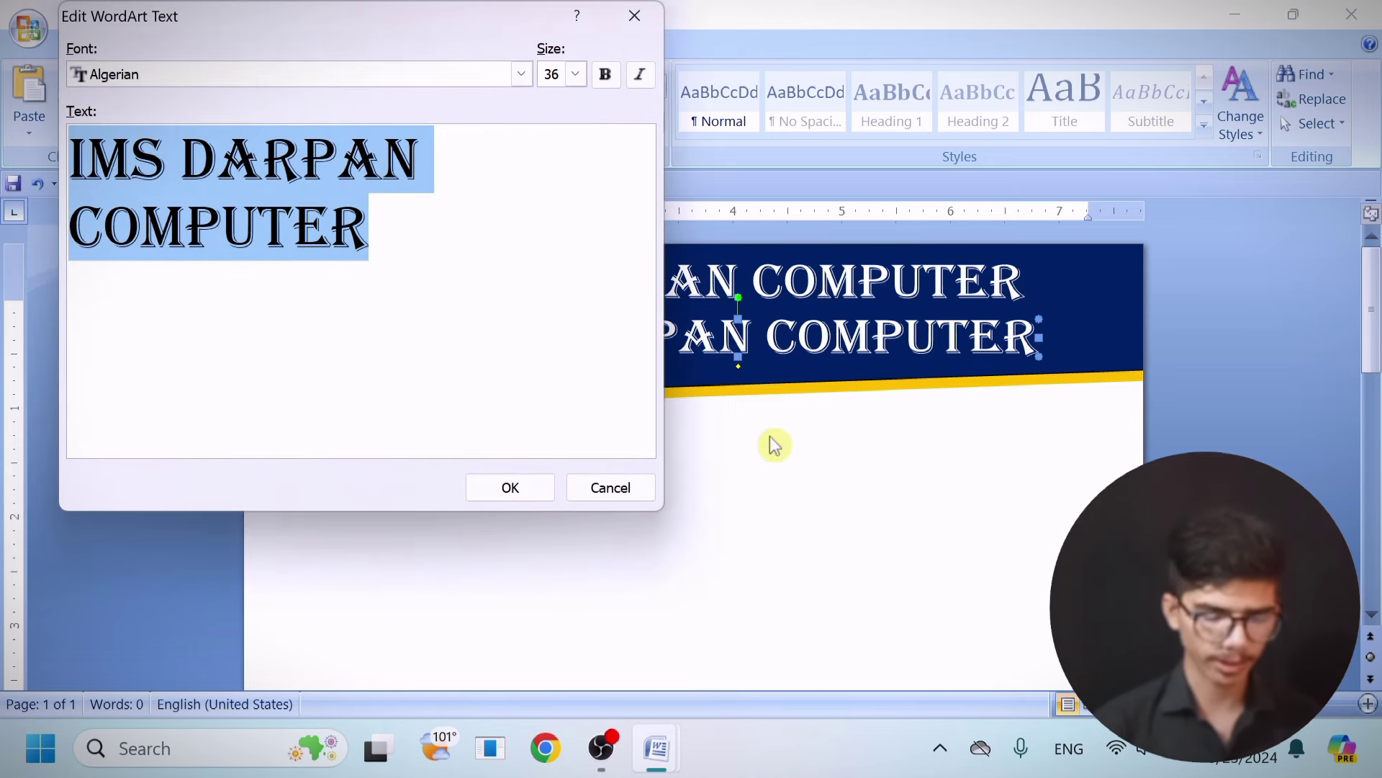
{"action": "type", "text": "Kohao"}
{"action": "key", "text": "BackSpace"}
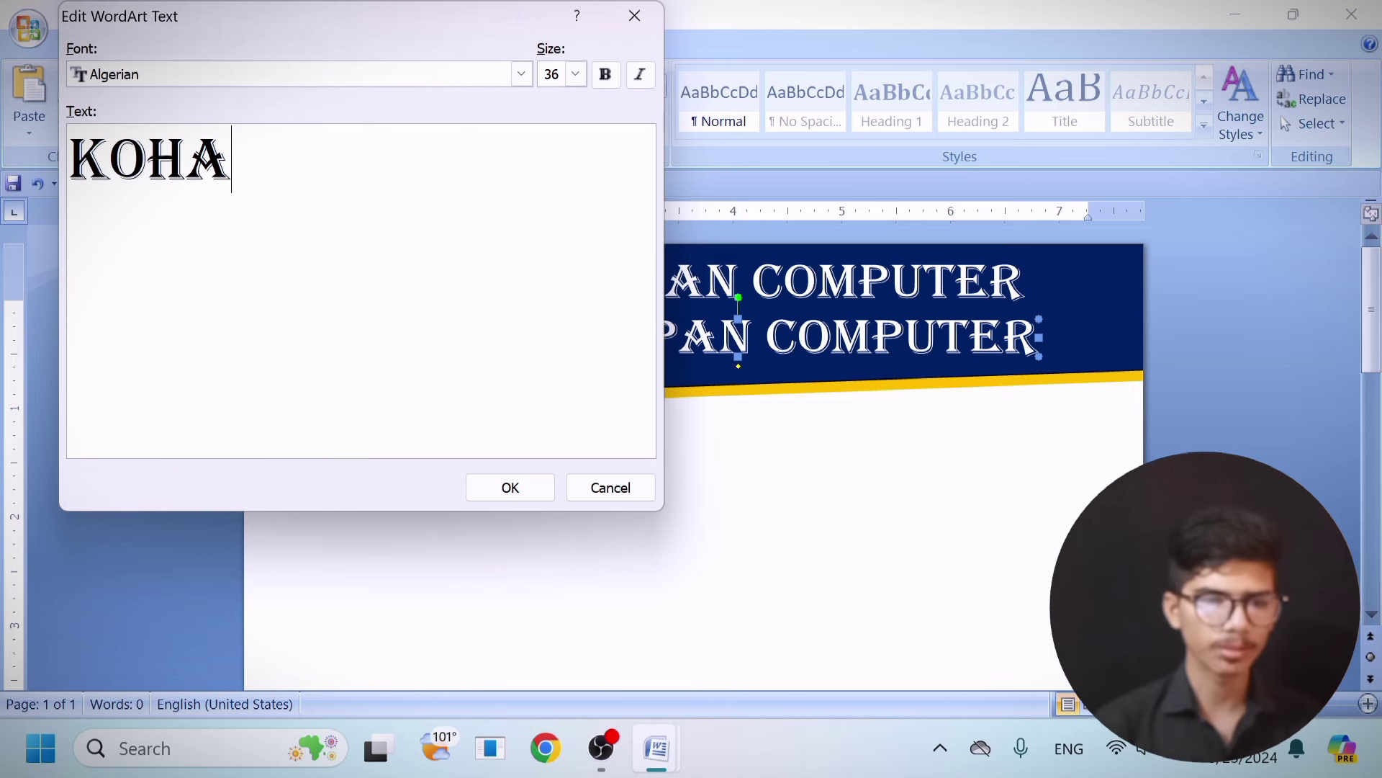
{"action": "type", "text": "lpur-"}
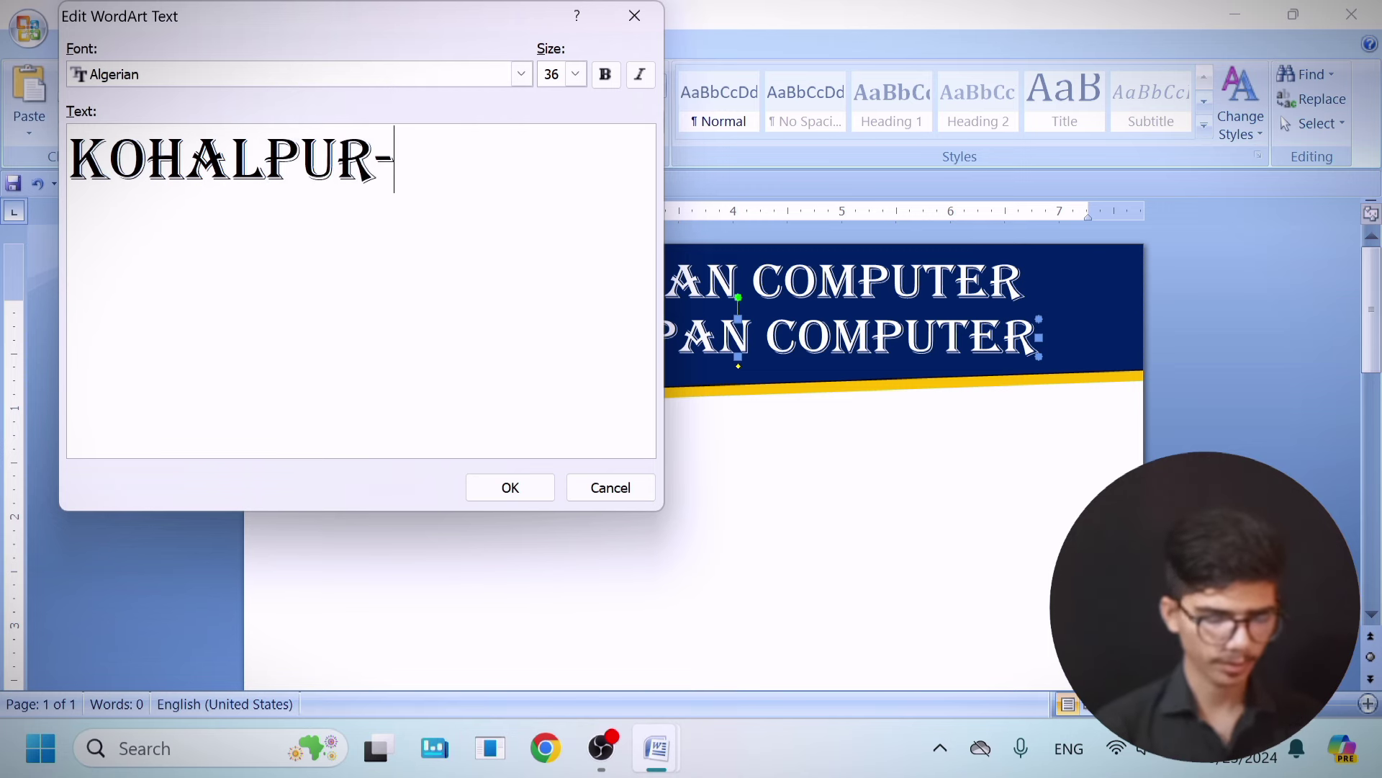
{"action": "type", "text": "11banke"}
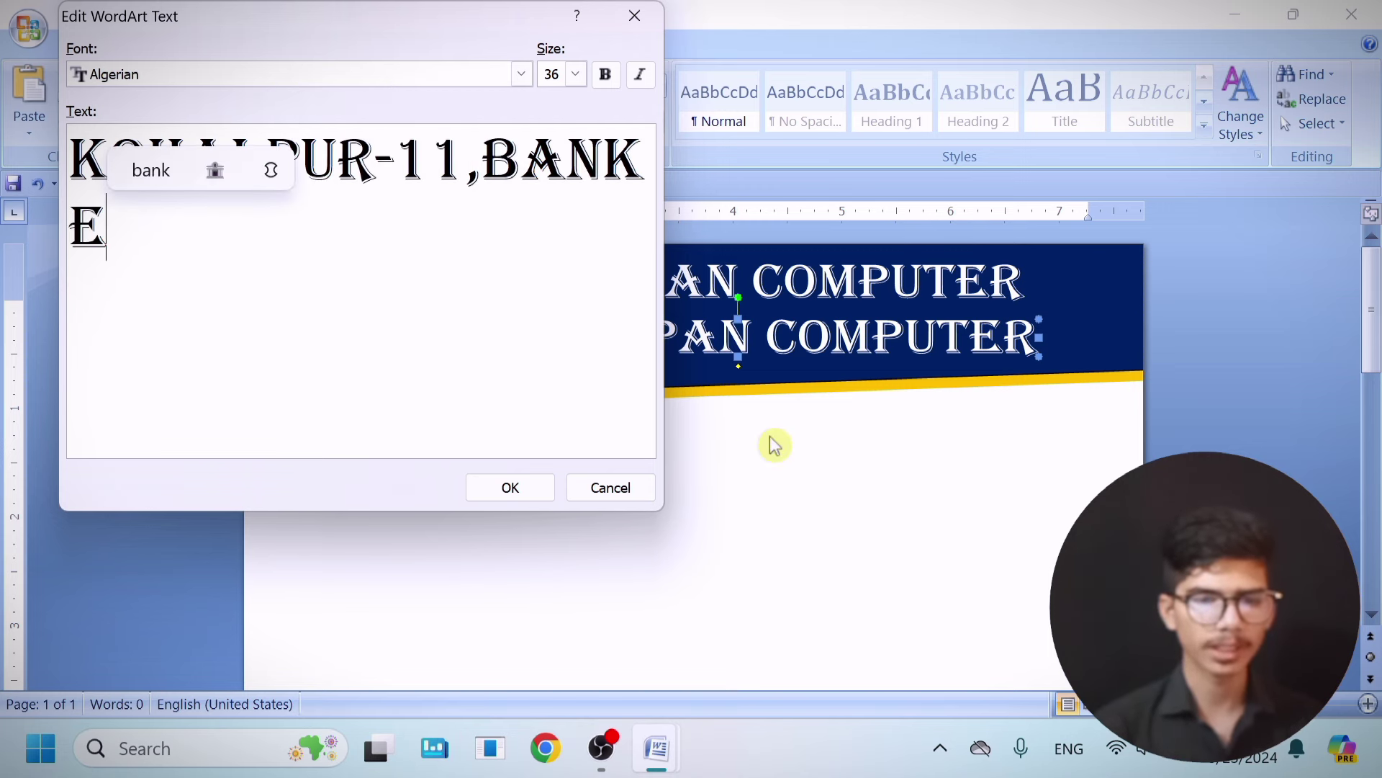
{"action": "left_click", "coordinate": [511, 488]}
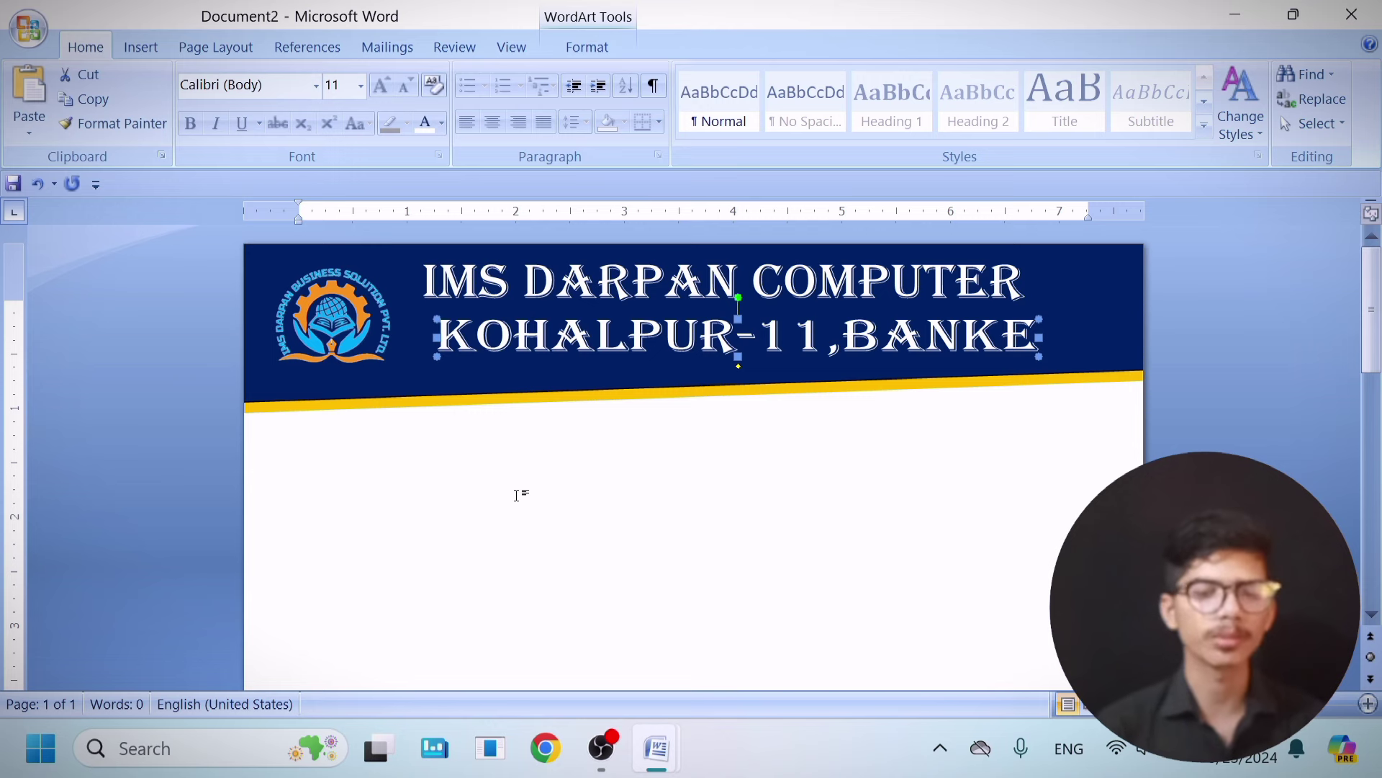
Step: Narrow the KOHALPUR-11,BANKE WordArt and centre it beneath the company title
{"action": "left_click_drag", "start_coordinate": [1041, 334], "coordinate": [829, 343]}
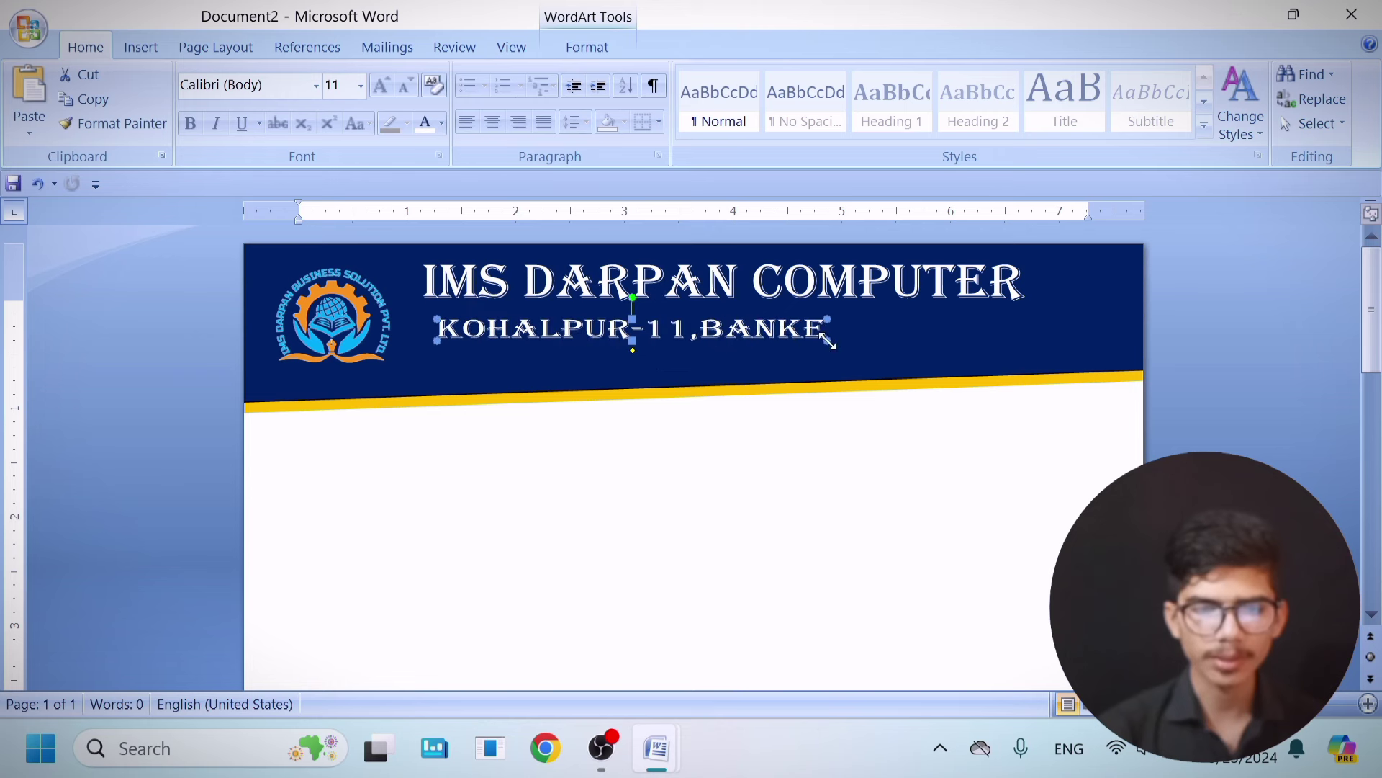
{"action": "mouse_move", "coordinate": [815, 327]}
{"action": "left_mouse_down"}
{"action": "mouse_move", "coordinate": [932, 357]}
{"action": "mouse_move", "coordinate": [937, 342]}
{"action": "left_mouse_up"}
{"action": "key", "text": "ctrl+z"}
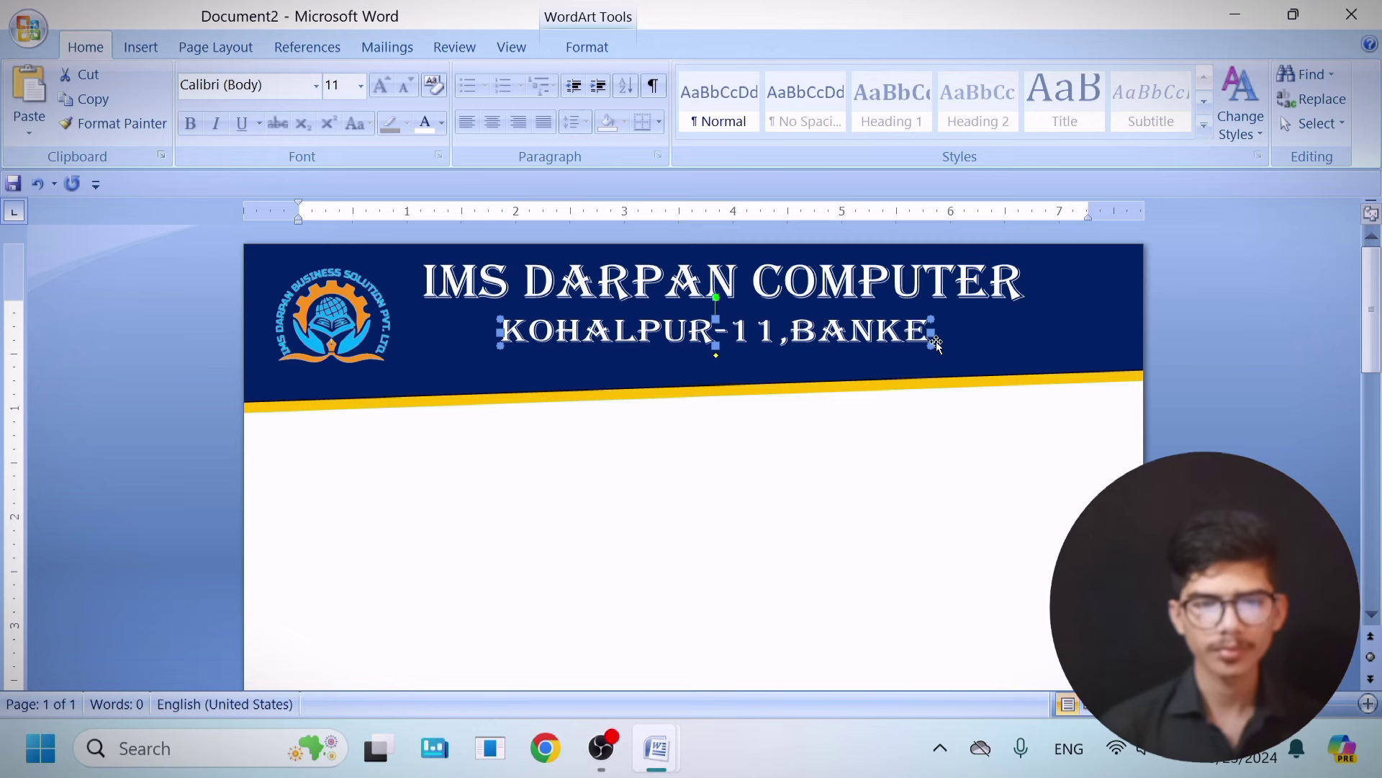
{"action": "left_click", "coordinate": [690, 538]}
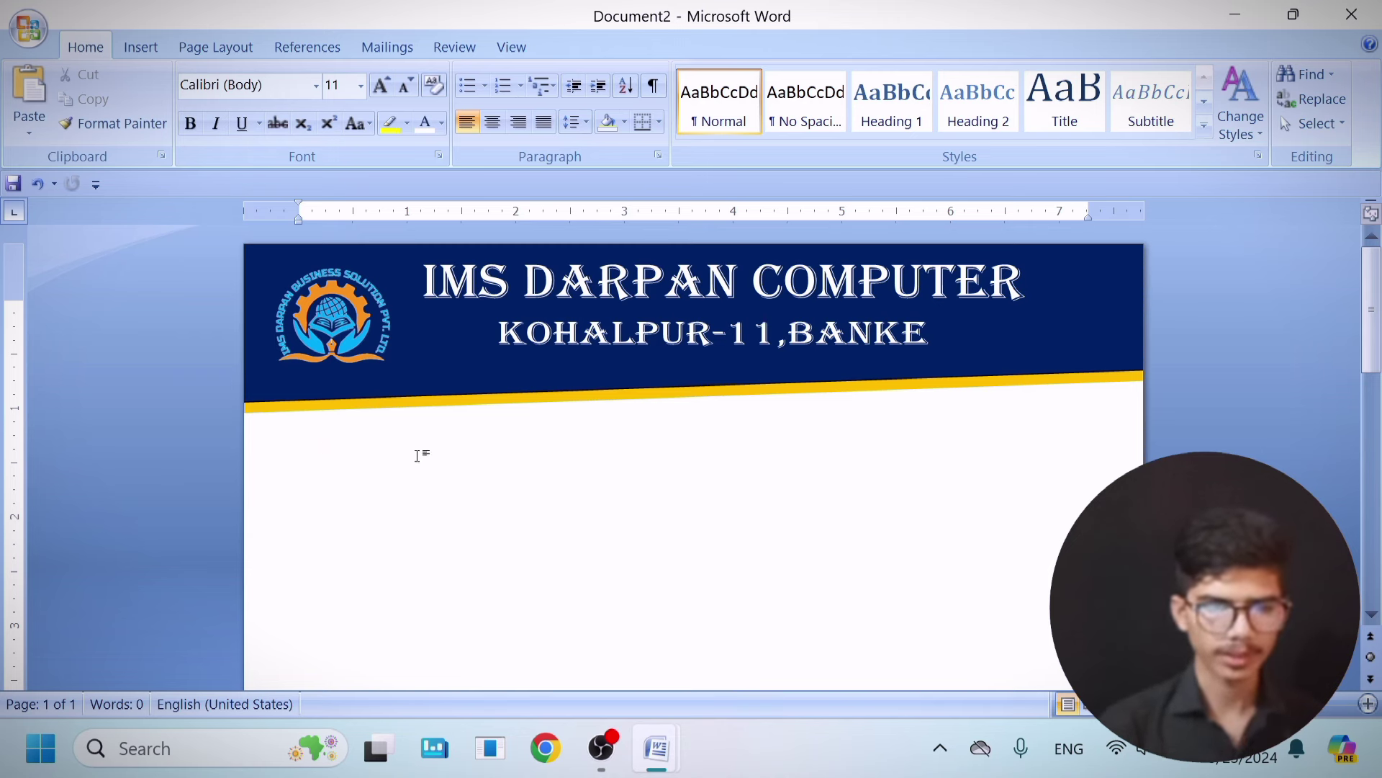
Step: Type the Ref_ and Date:___ labels under the banner
{"action": "type", "text": "R"}
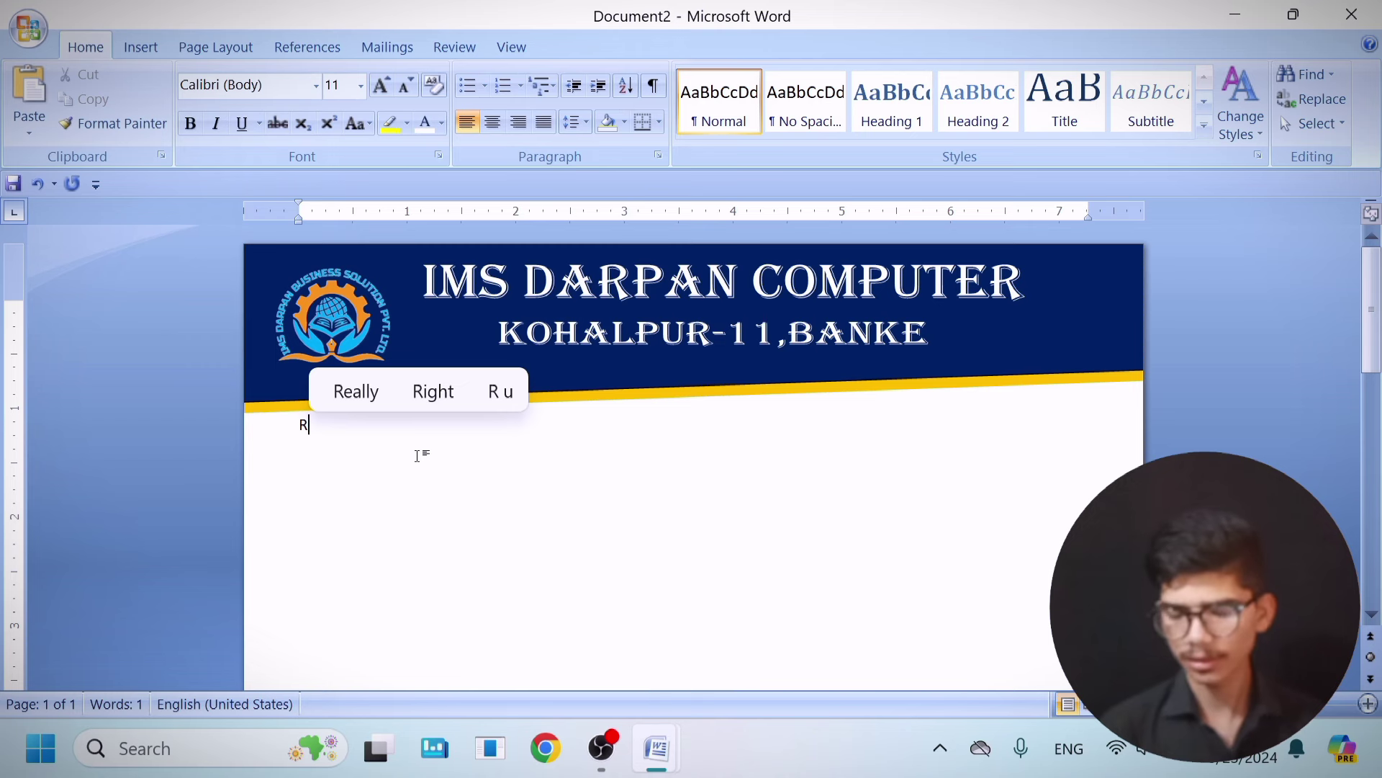
{"action": "type", "text": "es"}
{"action": "key", "text": "BackSpace"}
{"action": "type", "text": "f"}
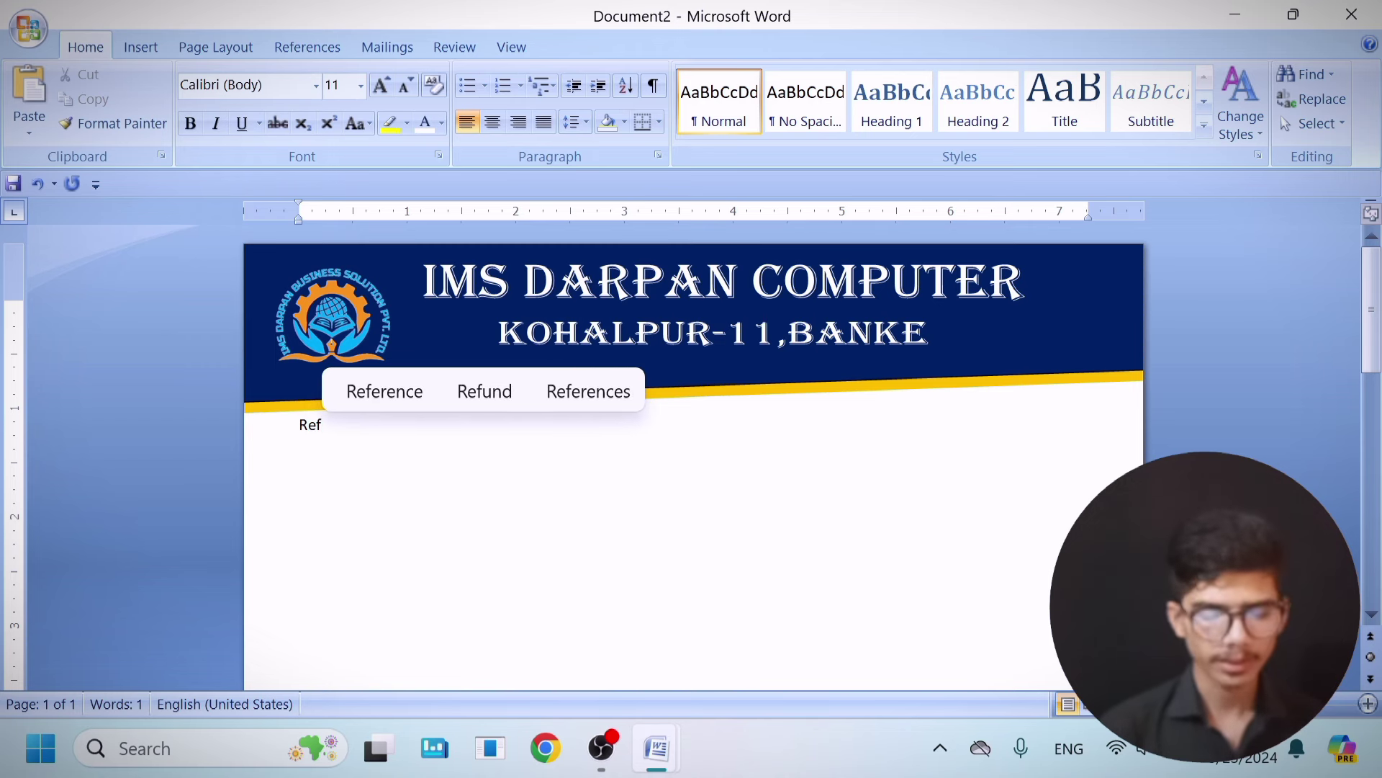
{"action": "type", "text": "____________________"}
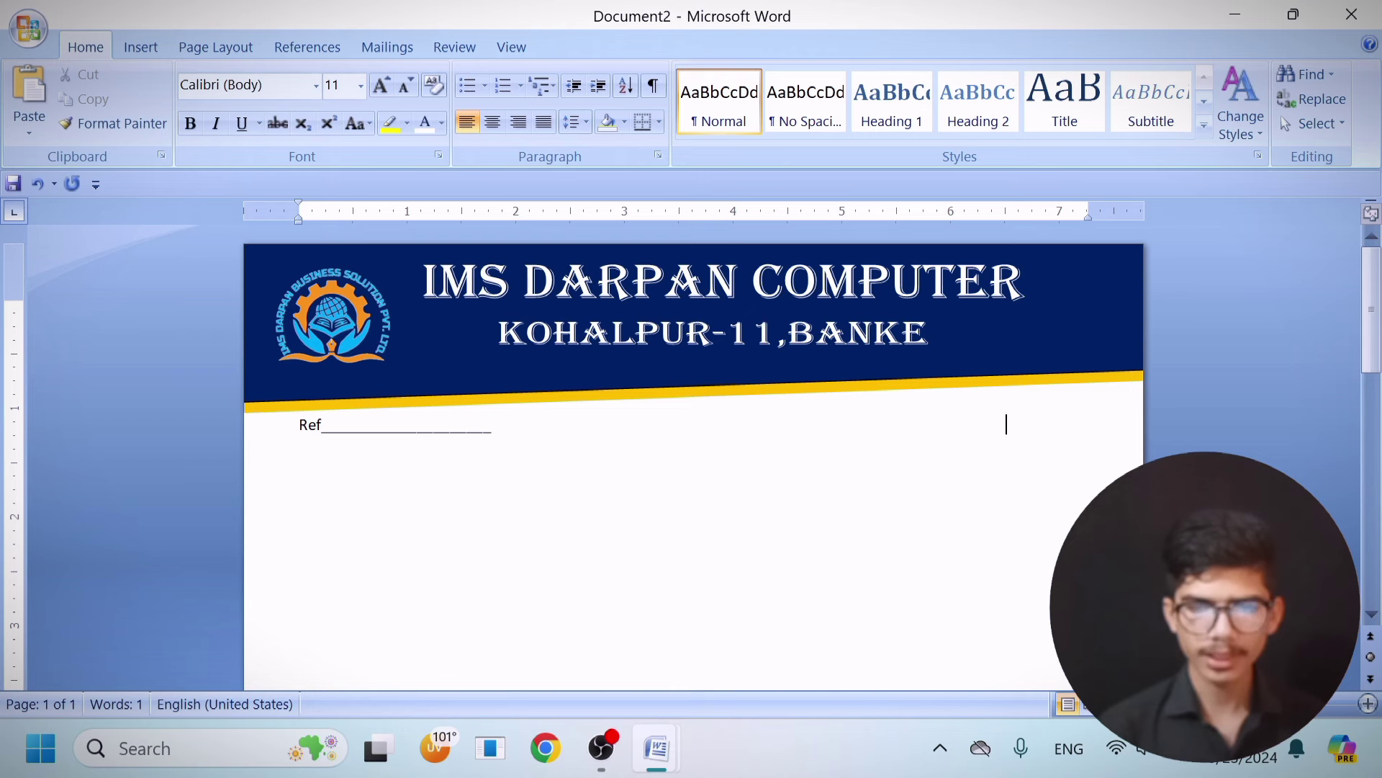
{"action": "type", "text": "ate:"}
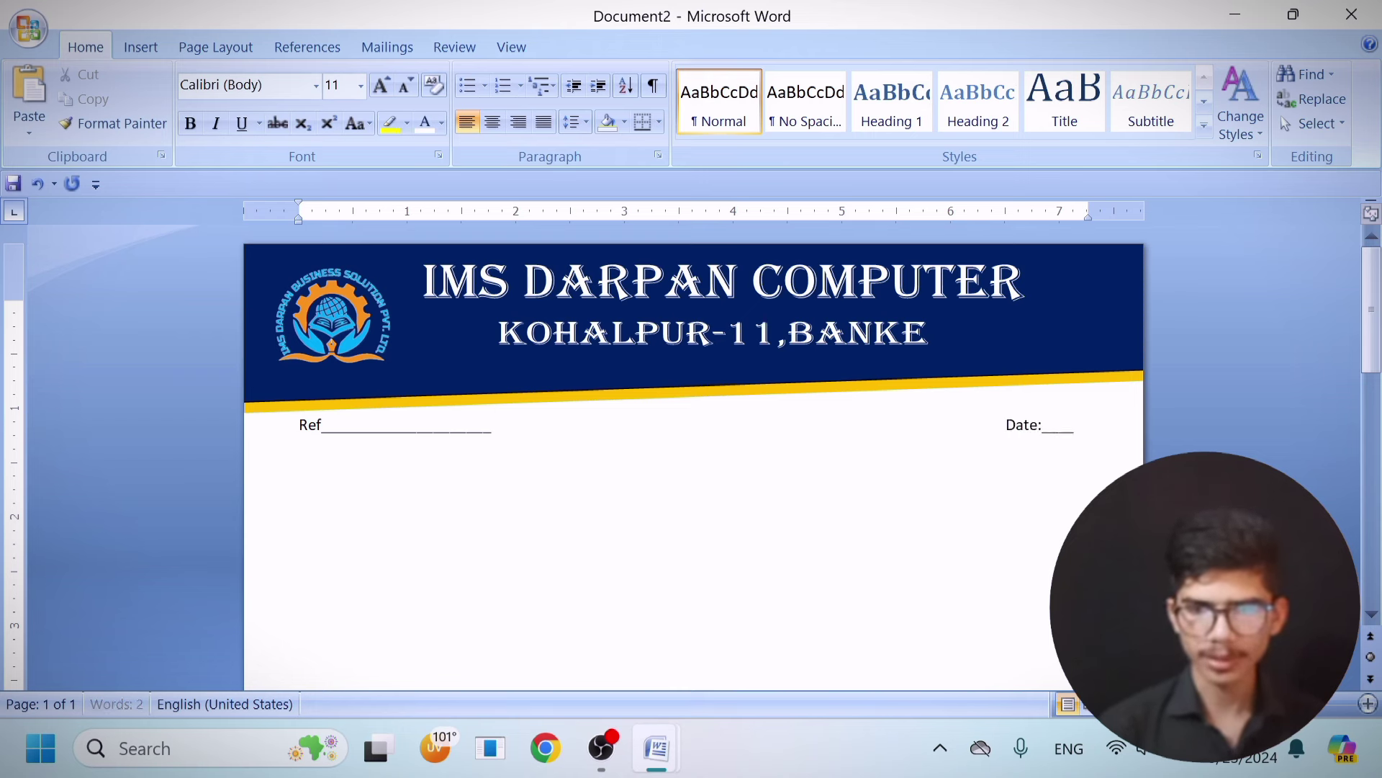
{"action": "type", "text": "________"}
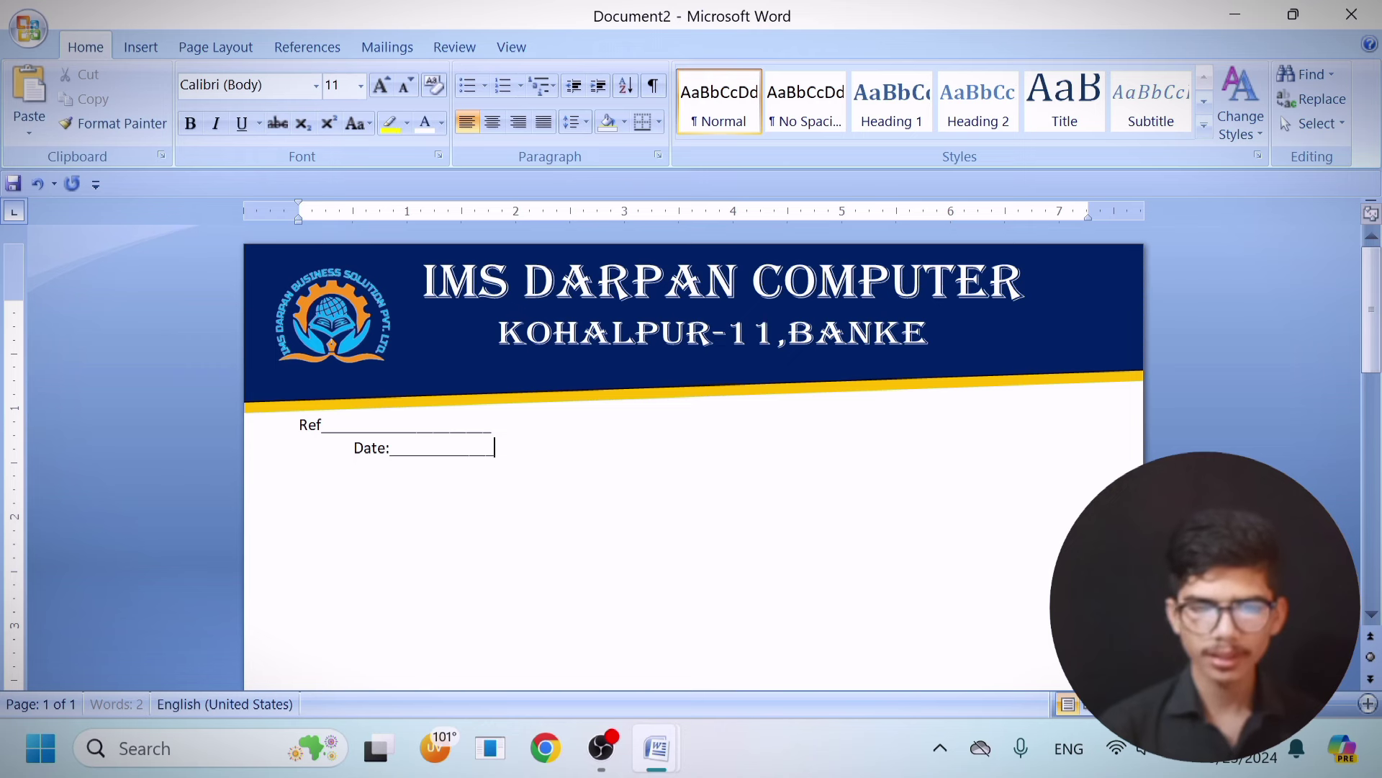
{"action": "type", "text": "_"}
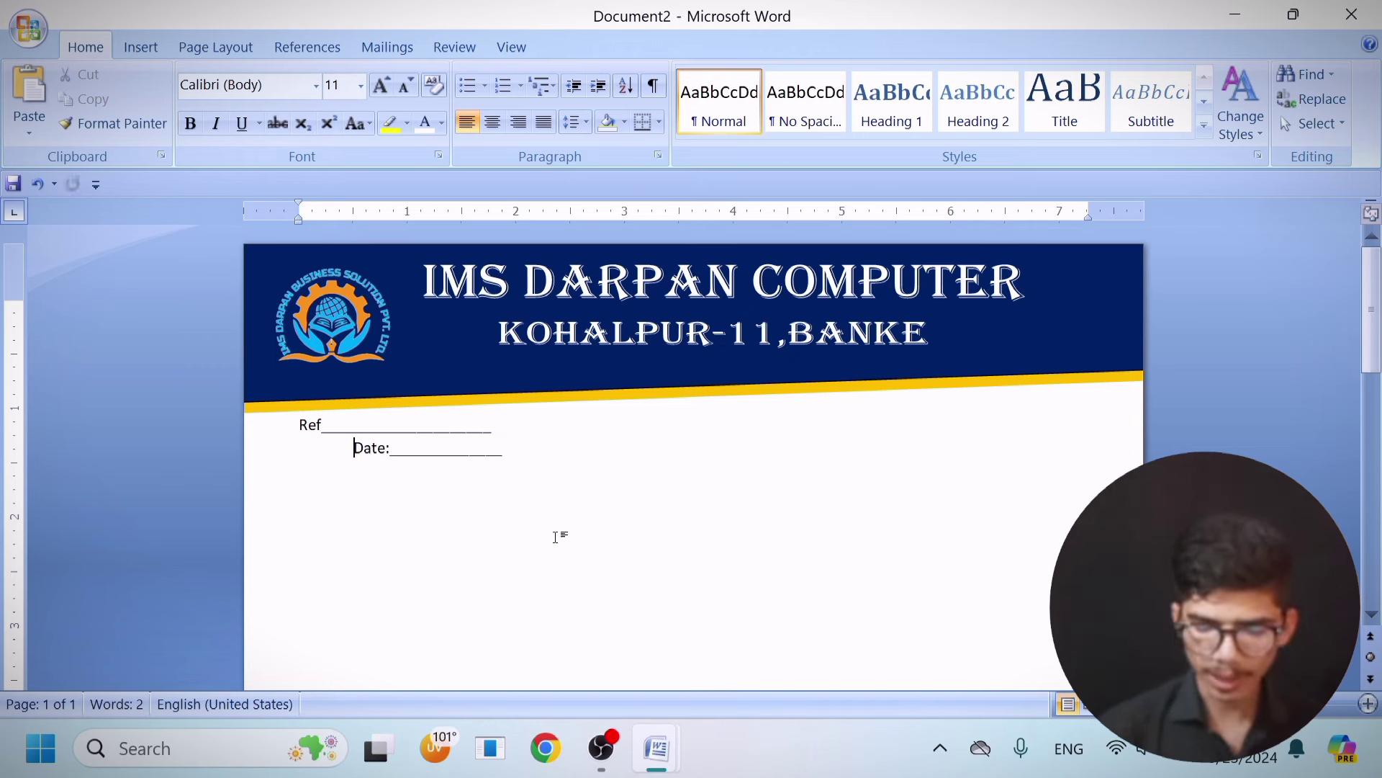
Step: Pull Date: up onto the right end of the Ref line and check the layout
{"action": "key", "text": "BackSpace"}
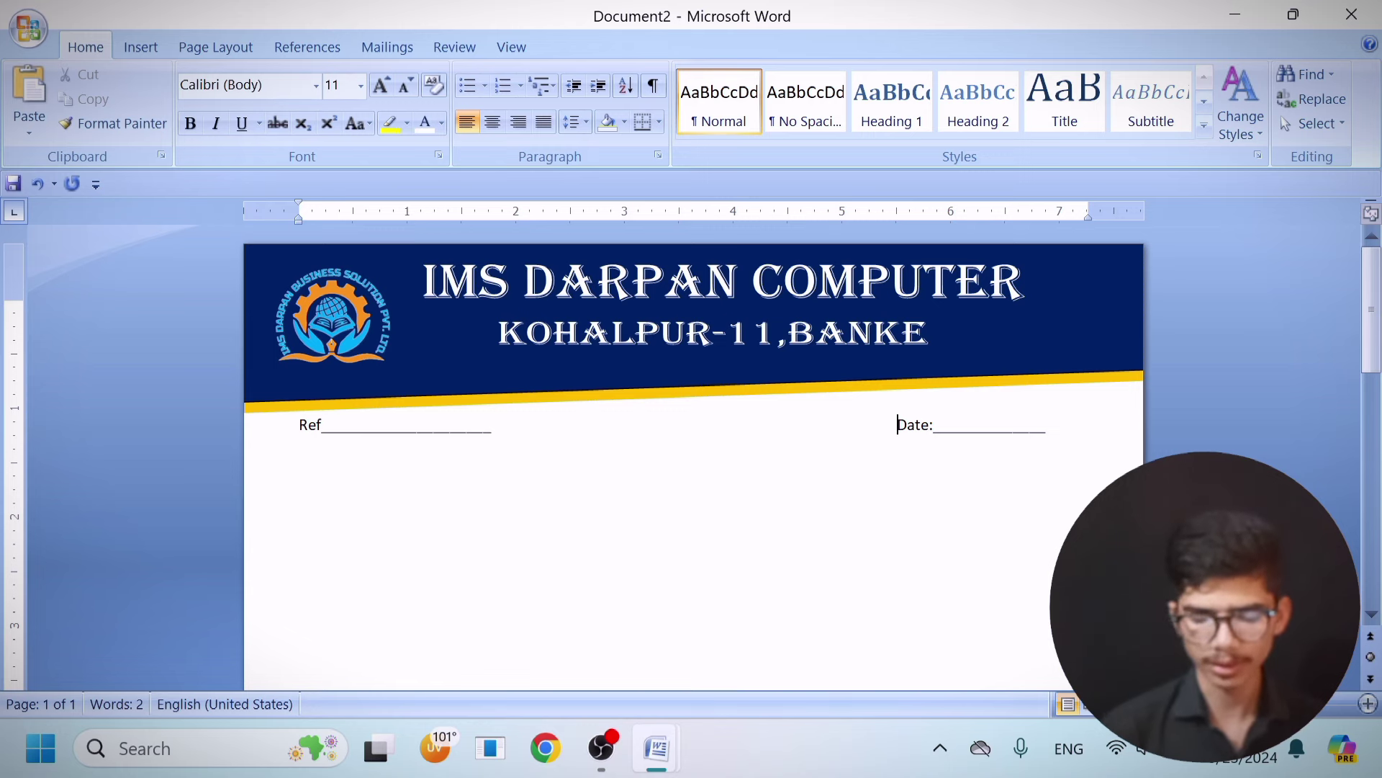
{"action": "left_click", "coordinate": [516, 586]}
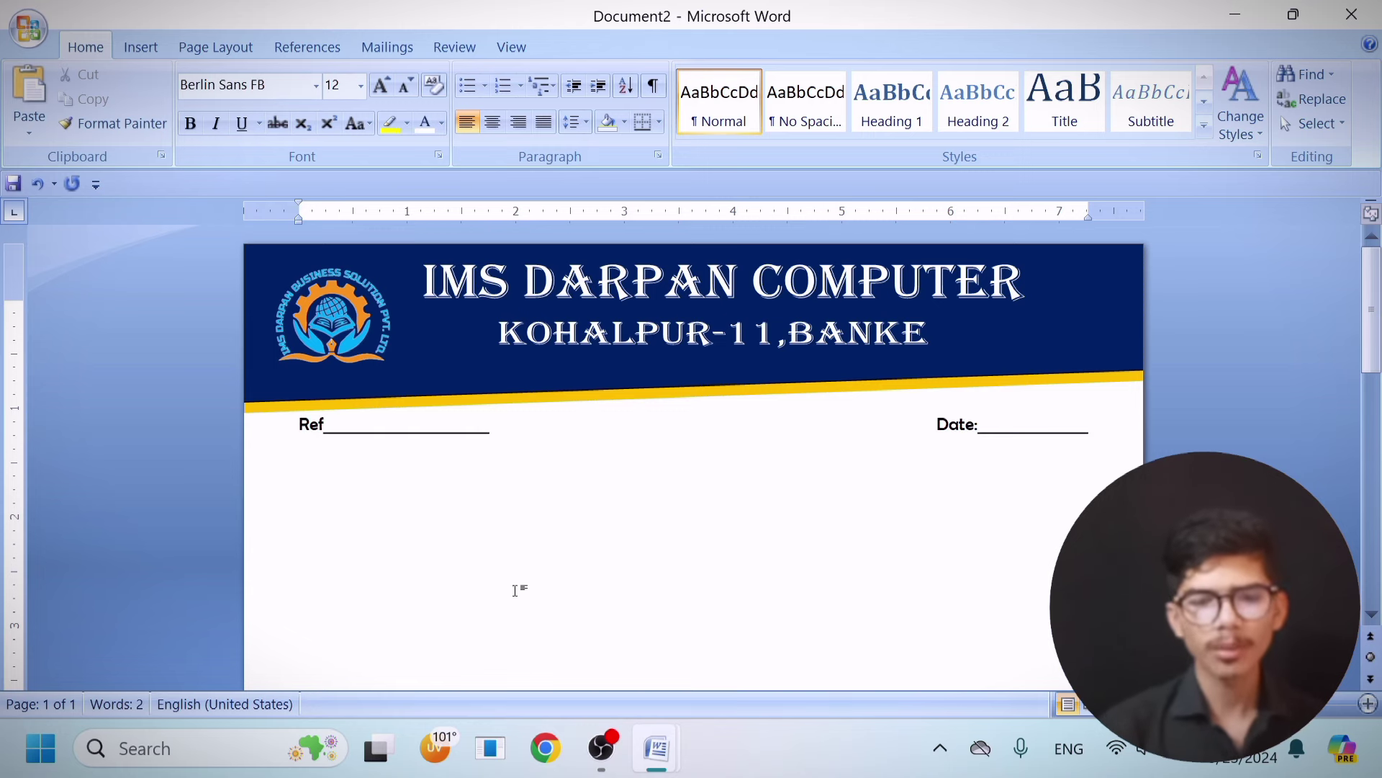
{"action": "scroll", "coordinate": [515, 586], "scroll_direction": "down", "scroll_amount": 1}
{"action": "scroll", "coordinate": [515, 586], "scroll_direction": "up", "scroll_amount": 1}
{"action": "scroll", "coordinate": [535, 590], "scroll_direction": "down", "scroll_amount": 5}
{"action": "scroll", "coordinate": [535, 591], "scroll_direction": "up", "scroll_amount": 5}
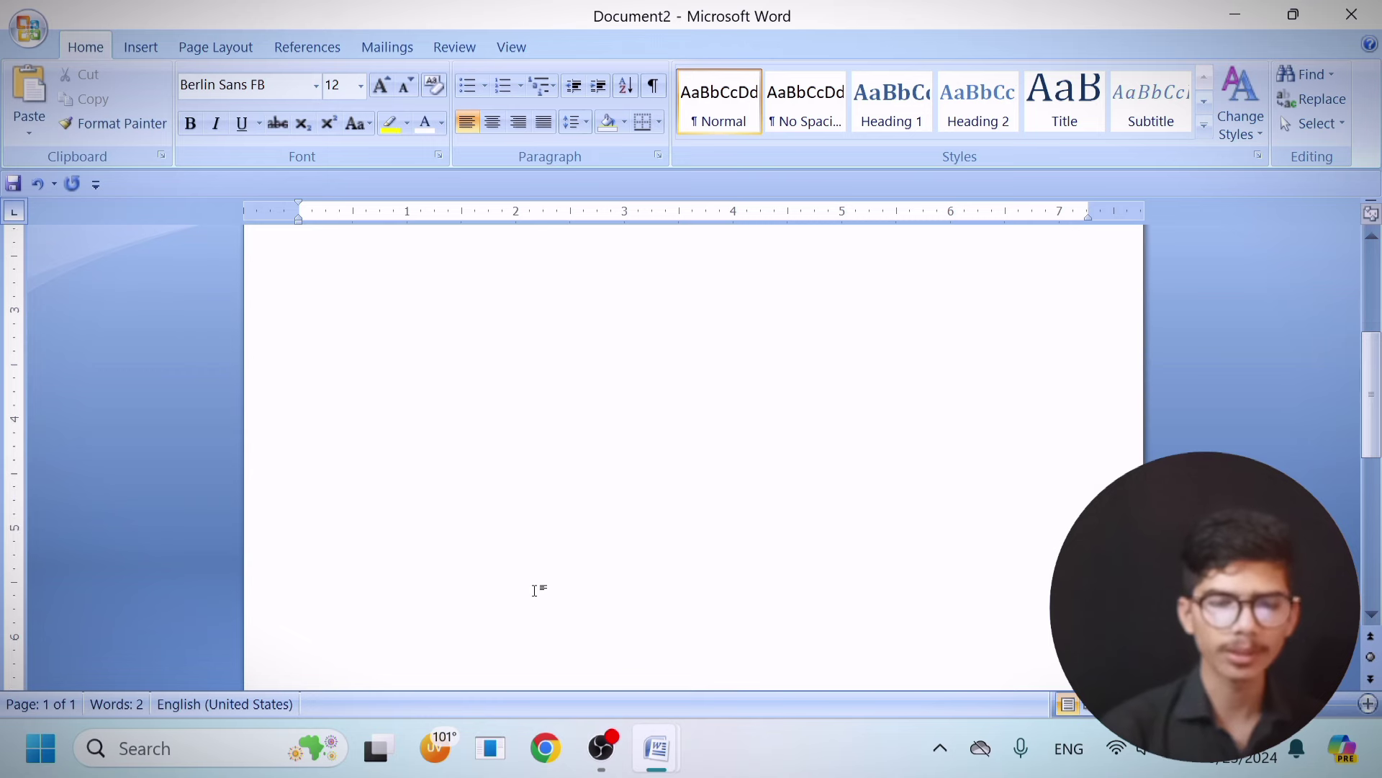
{"action": "scroll", "coordinate": [535, 590], "scroll_direction": "down", "scroll_amount": 1, "text": "ctrl"}
{"action": "scroll", "coordinate": [535, 591], "scroll_direction": "down", "scroll_amount": 1, "text": "ctrl"}
{"action": "scroll", "coordinate": [535, 591], "scroll_direction": "down", "scroll_amount": 1}
{"action": "scroll", "coordinate": [535, 591], "scroll_direction": "down", "scroll_amount": 3}
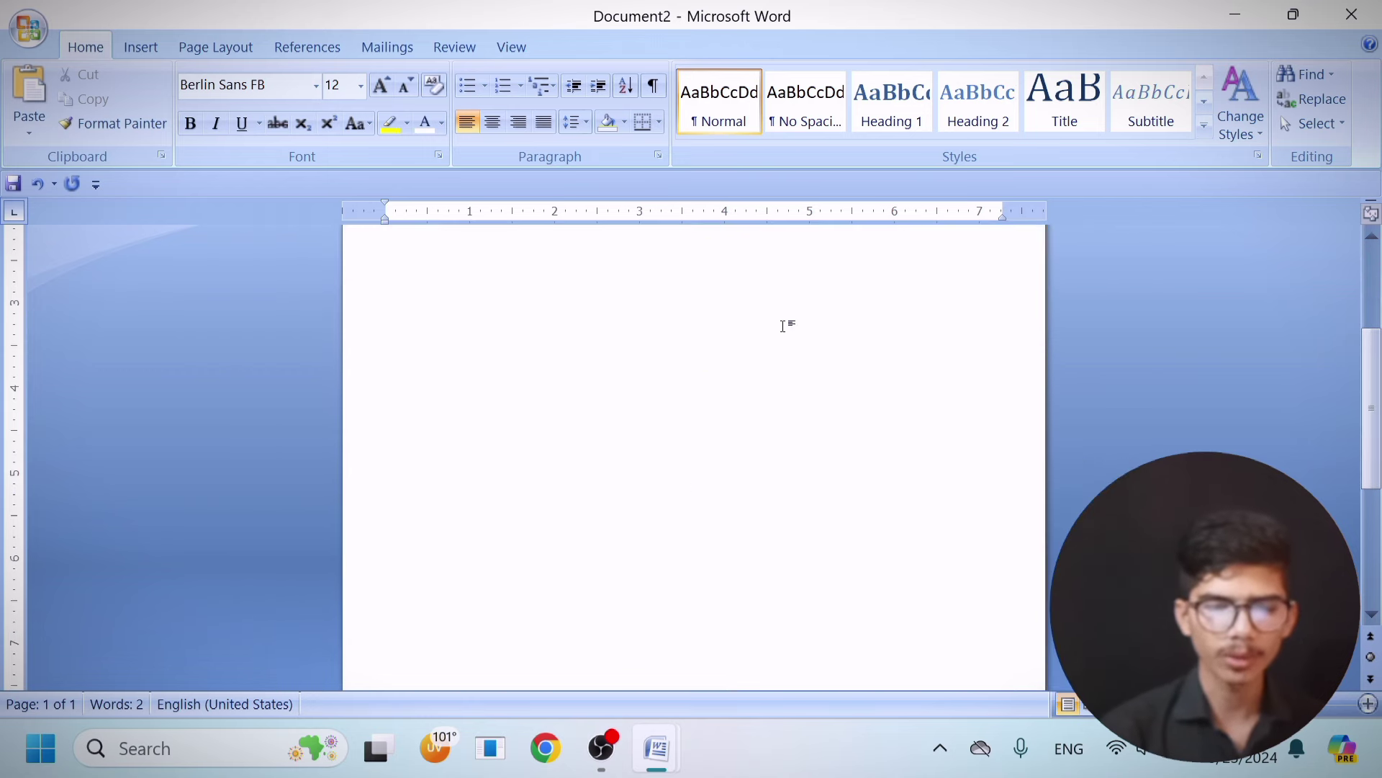
{"action": "scroll", "coordinate": [735, 485], "scroll_direction": "up", "scroll_amount": 3}
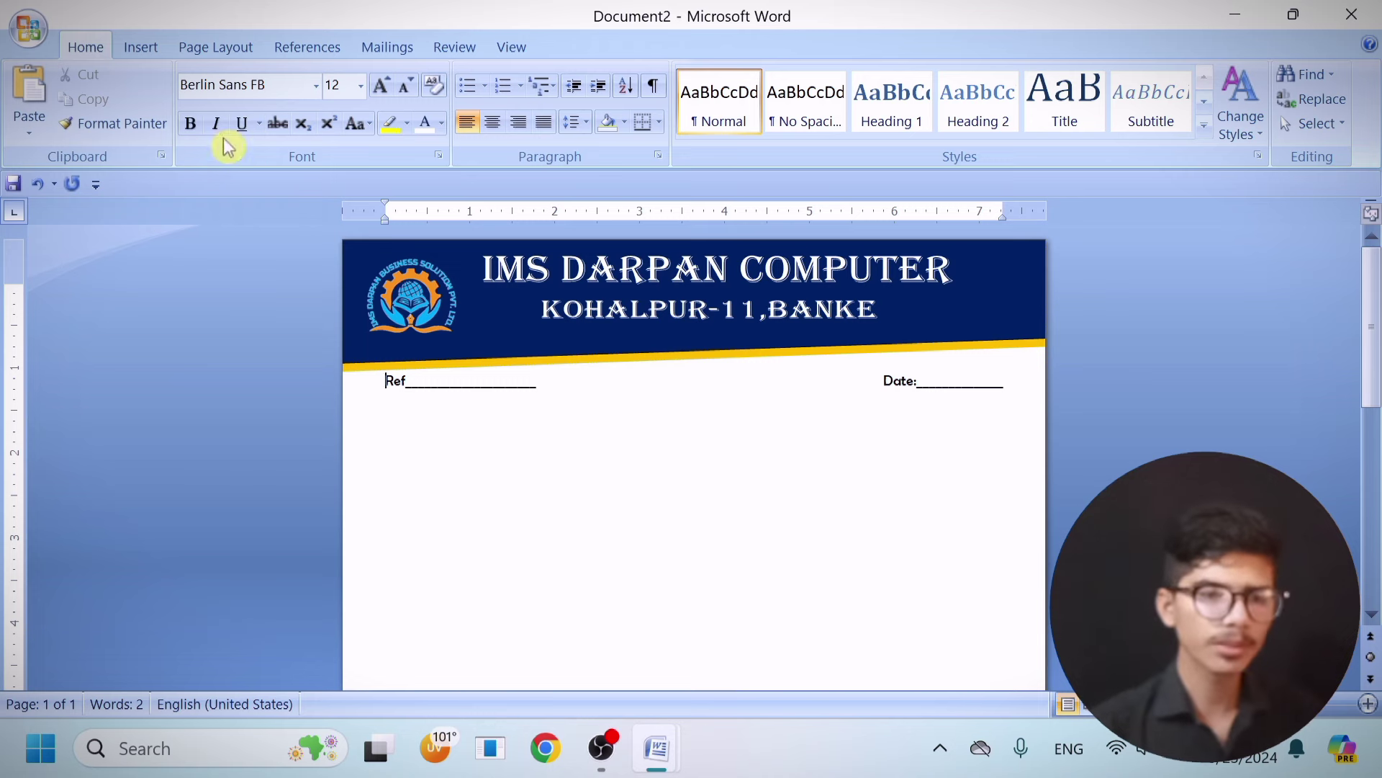
Step: Add the LOGO image as a custom picture watermark at 100% scale
{"action": "left_click", "coordinate": [229, 52]}
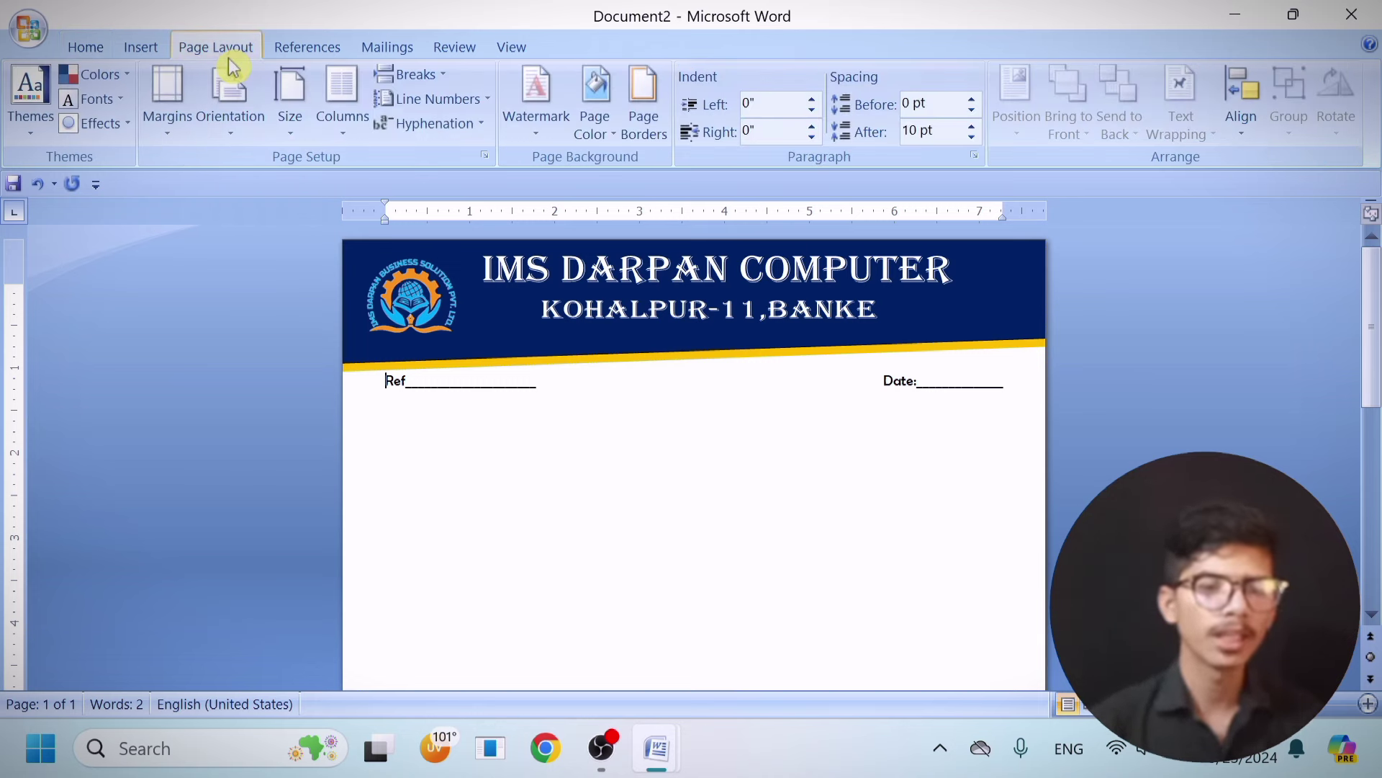
{"action": "left_click", "coordinate": [549, 109]}
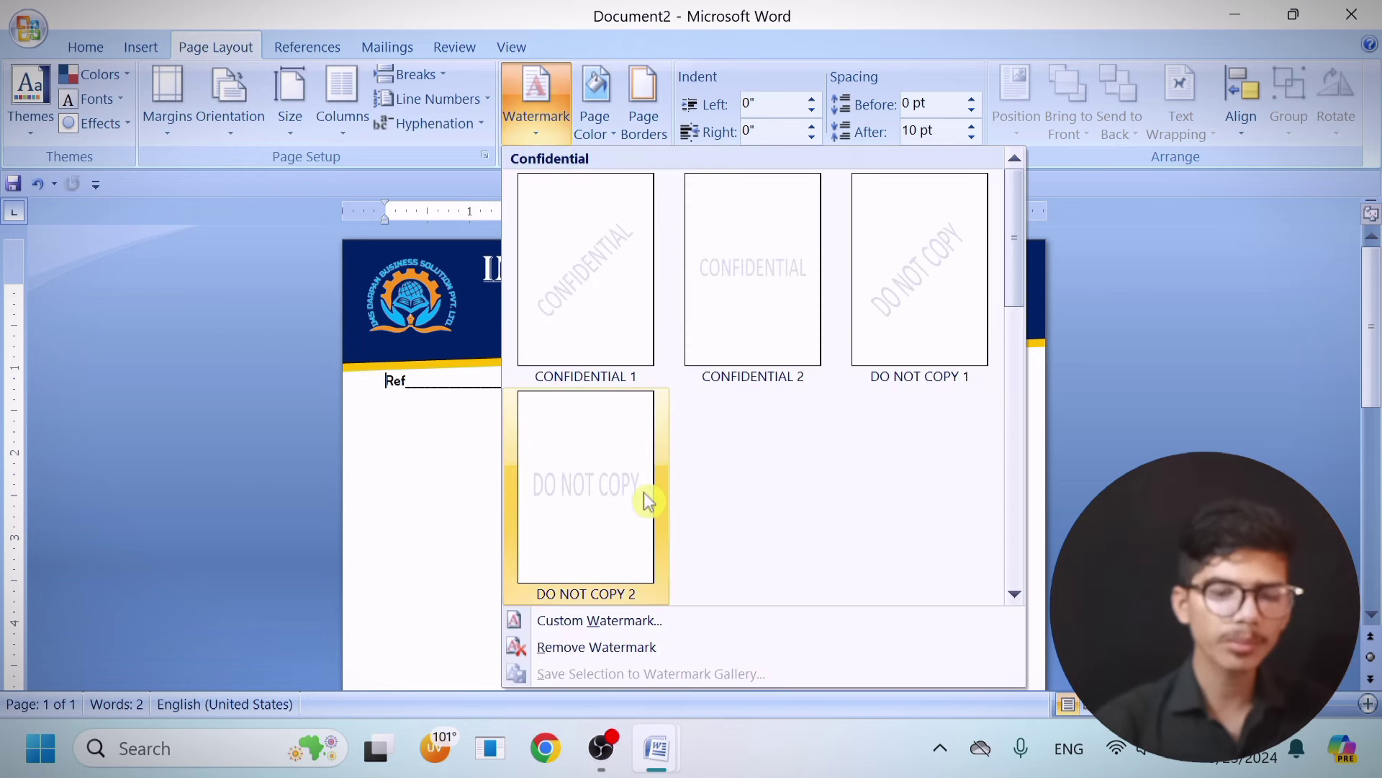
{"action": "left_click", "coordinate": [597, 623]}
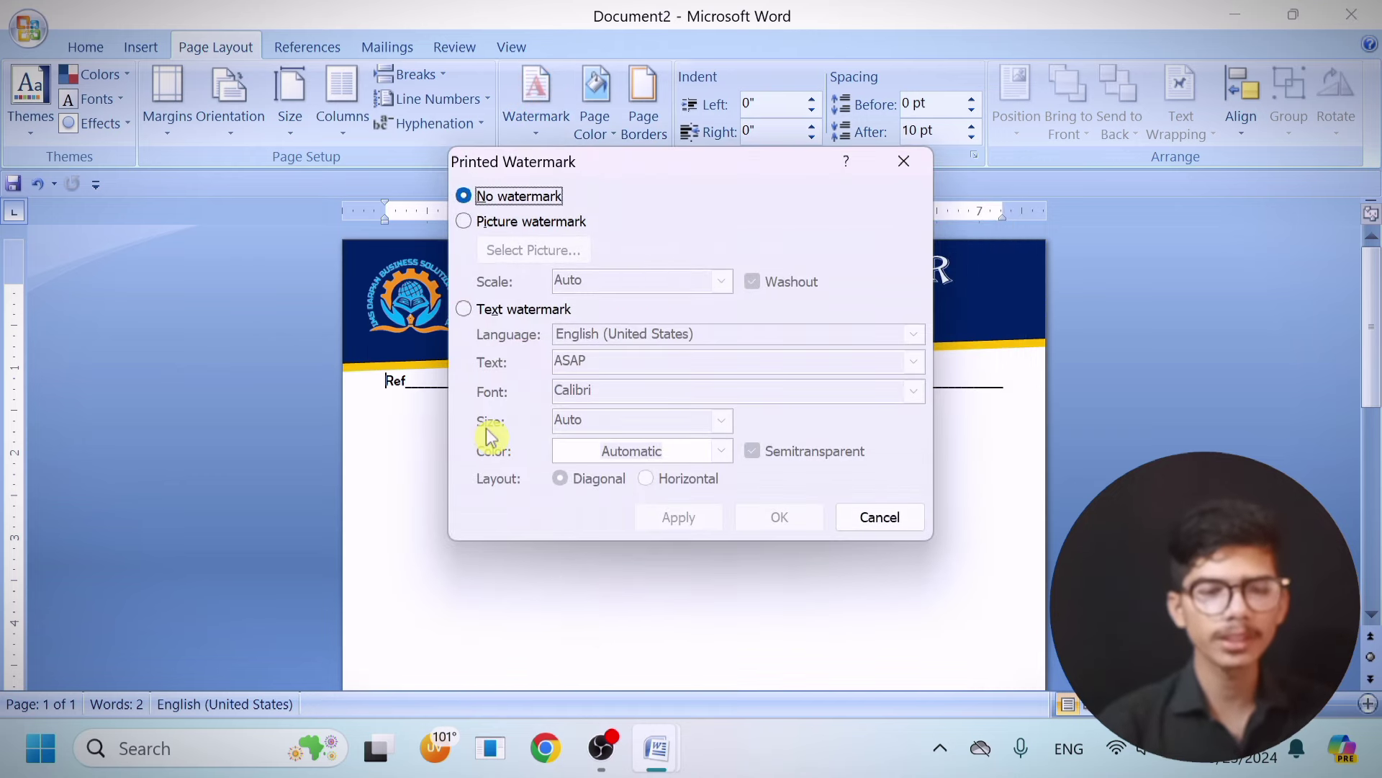
{"action": "left_click", "coordinate": [518, 227]}
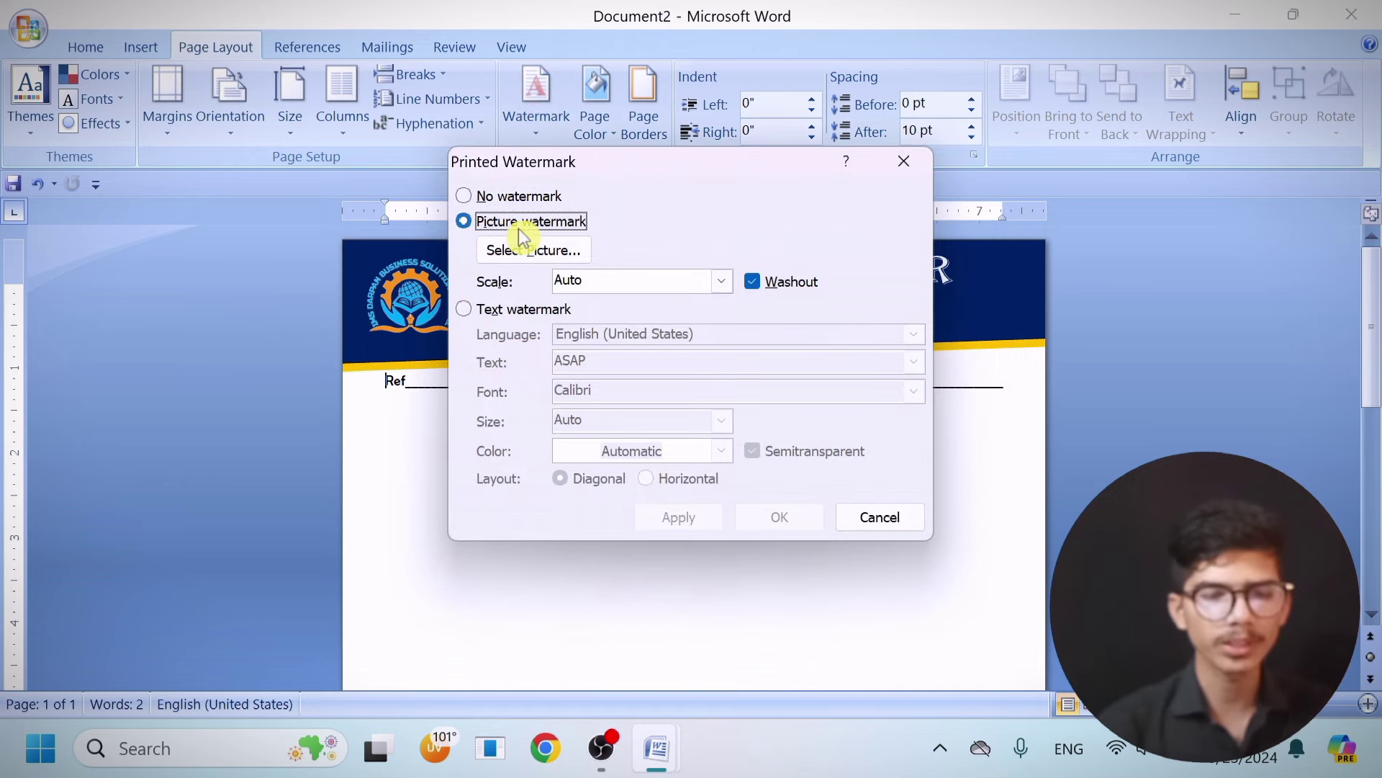
{"action": "left_click", "coordinate": [530, 250]}
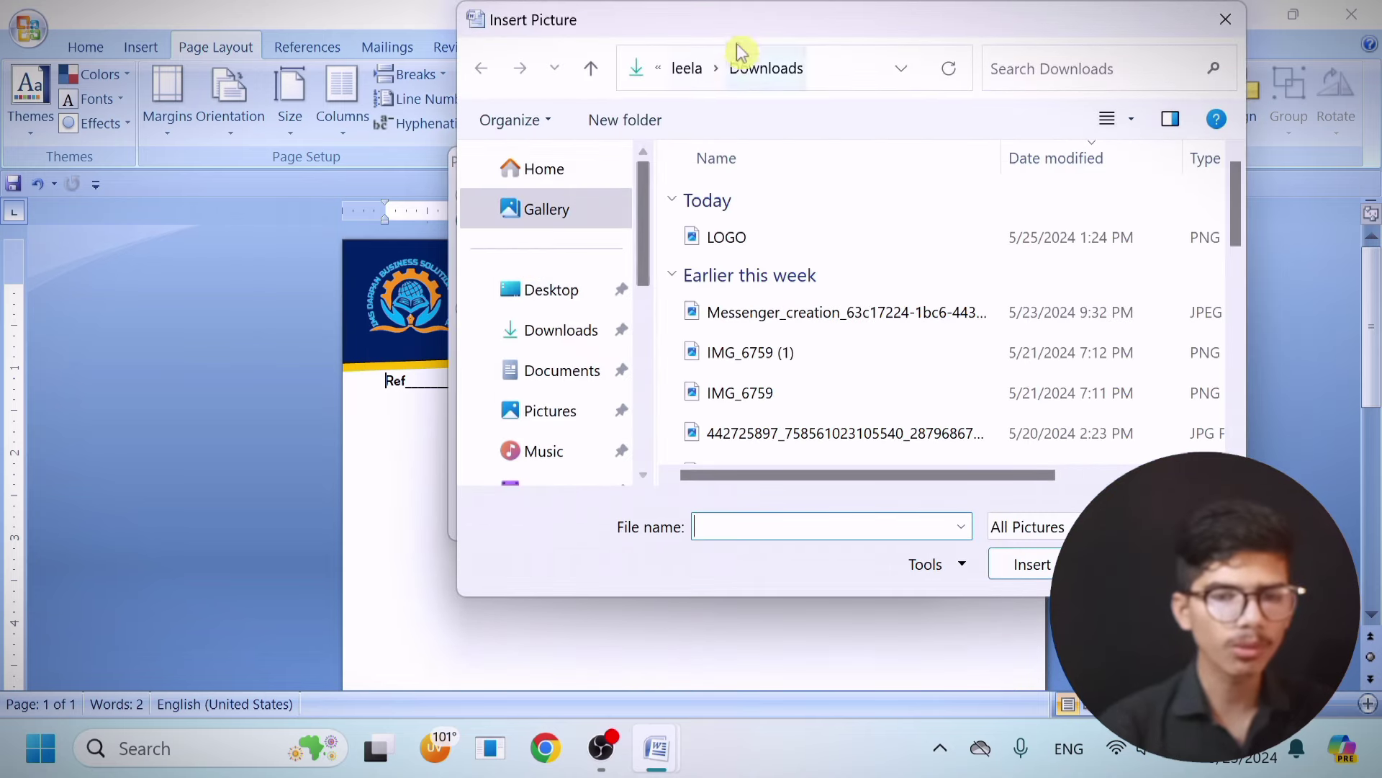
{"action": "left_click_drag", "start_coordinate": [737, 34], "coordinate": [596, 100]}
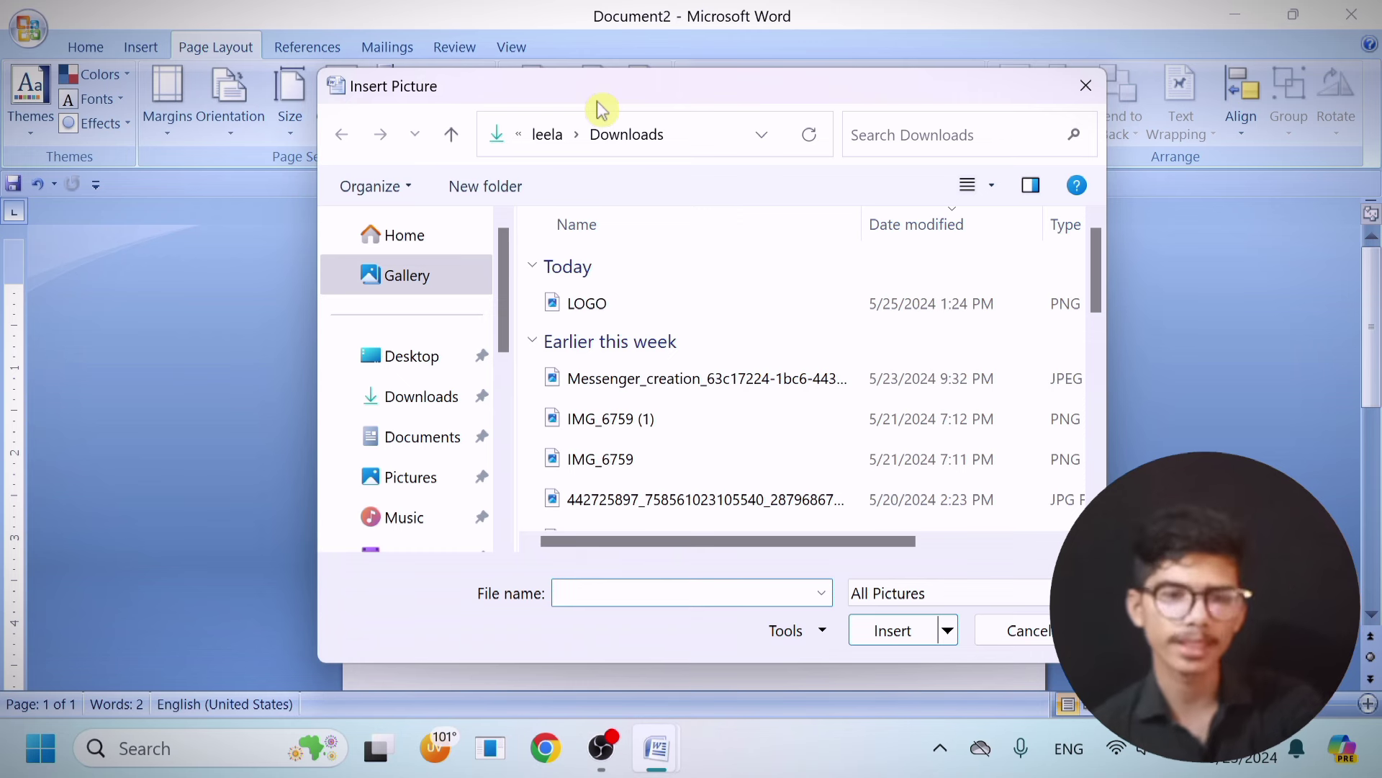
{"action": "left_click", "coordinate": [603, 305]}
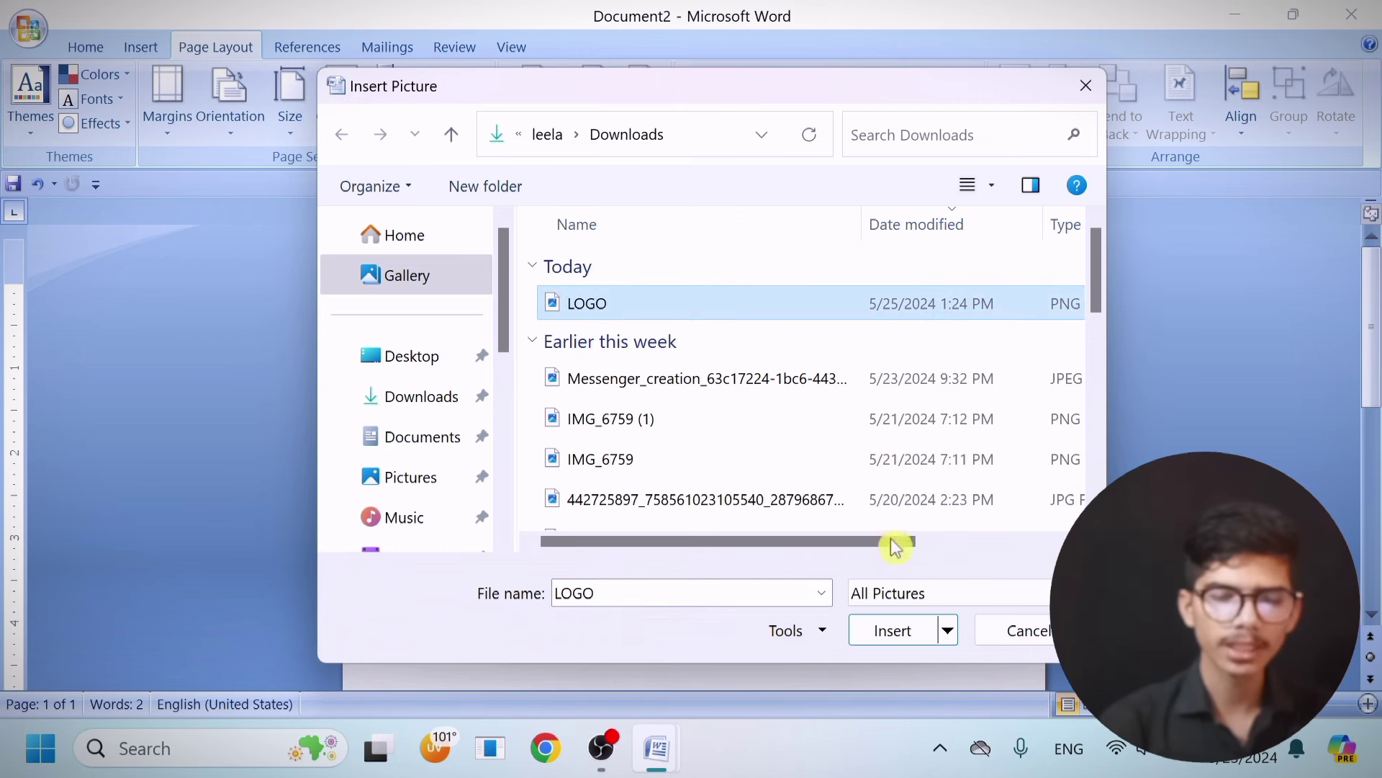
{"action": "left_click", "coordinate": [900, 639]}
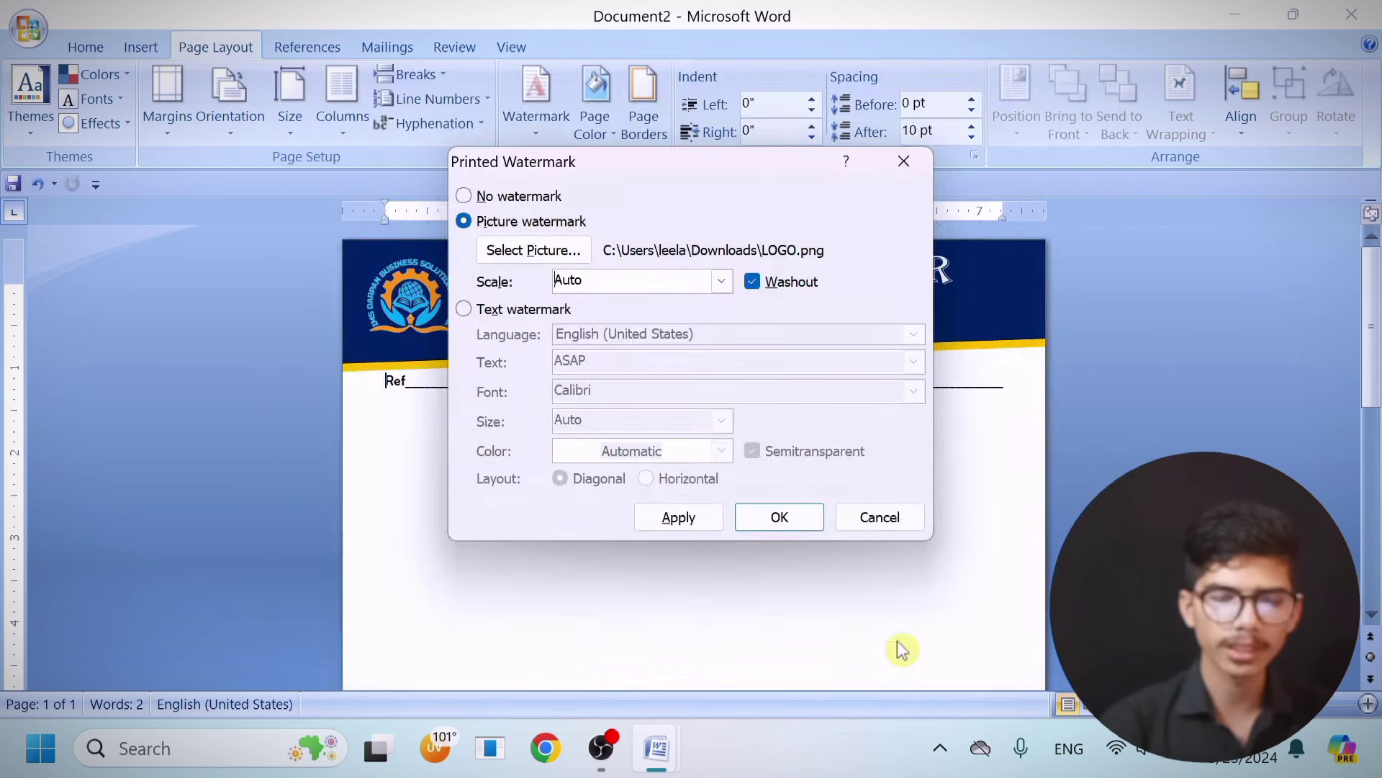
{"action": "left_click", "coordinate": [646, 273]}
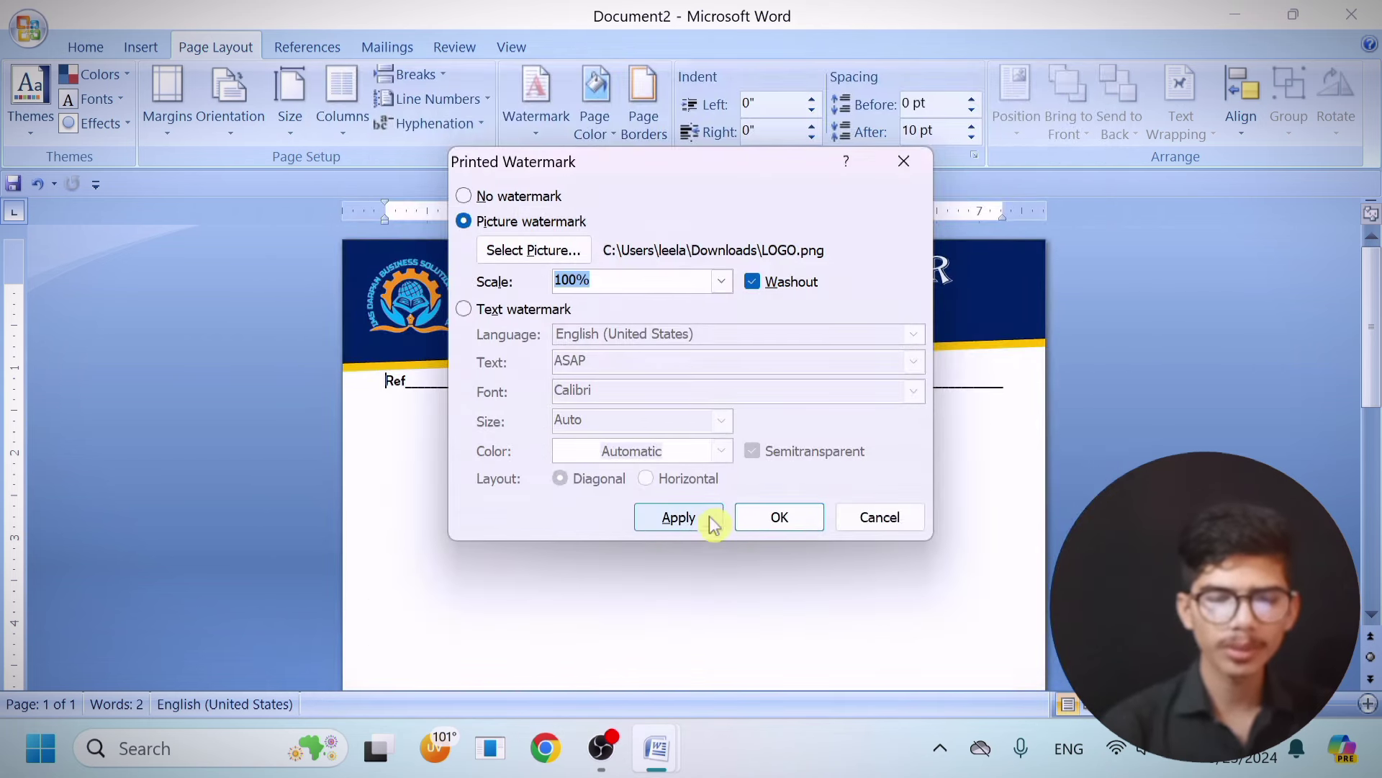
{"action": "left_click", "coordinate": [778, 522]}
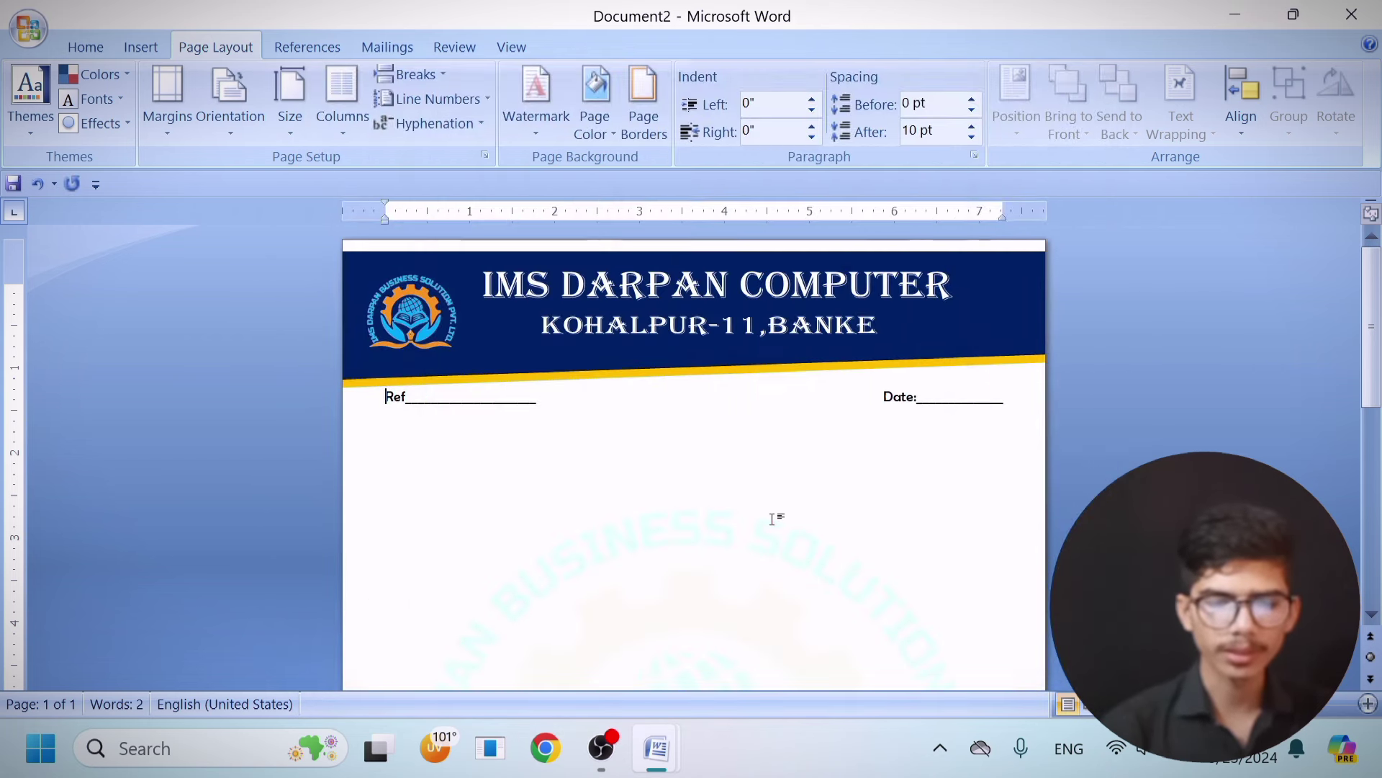
{"action": "scroll", "coordinate": [735, 523], "scroll_direction": "down", "scroll_amount": 3}
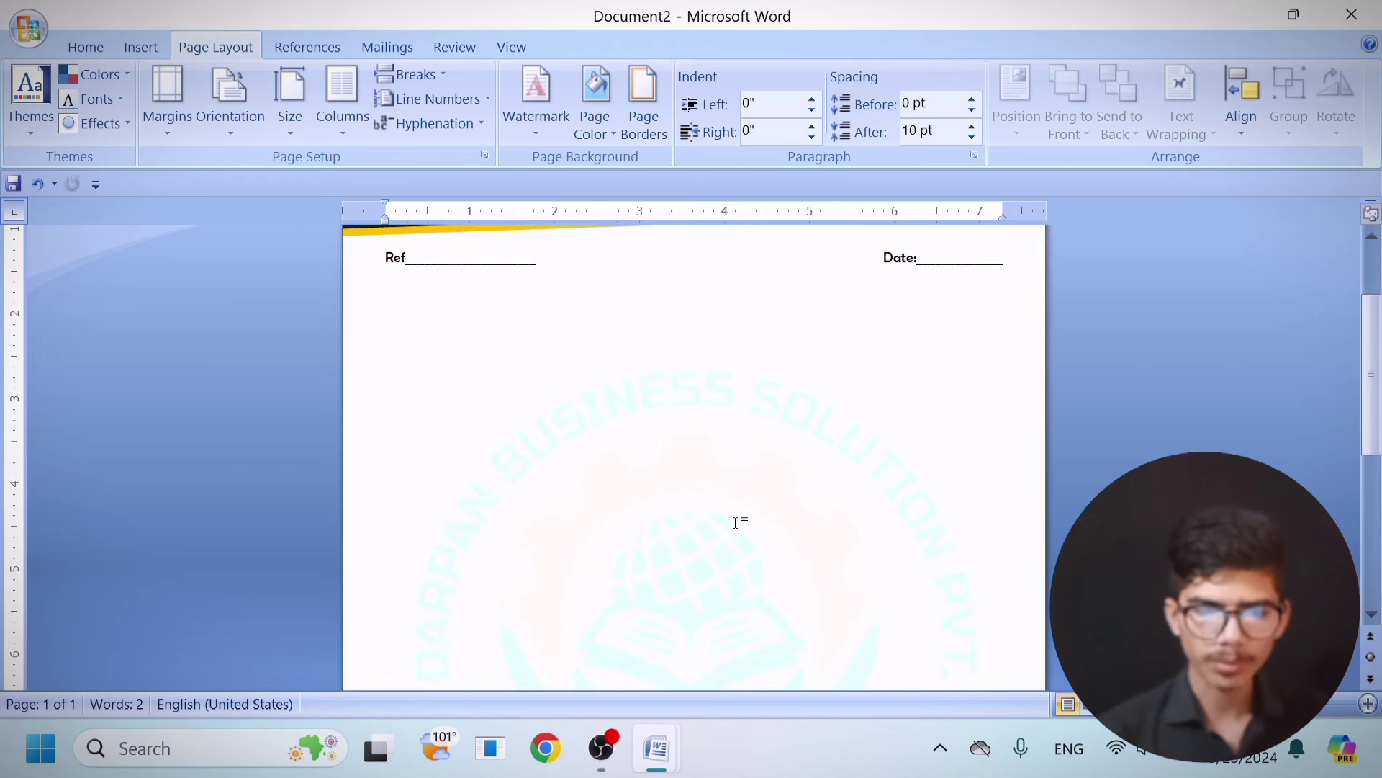
{"action": "scroll", "coordinate": [735, 523], "scroll_direction": "down", "scroll_amount": 1}
{"action": "scroll", "coordinate": [735, 523], "scroll_direction": "down", "scroll_amount": 2}
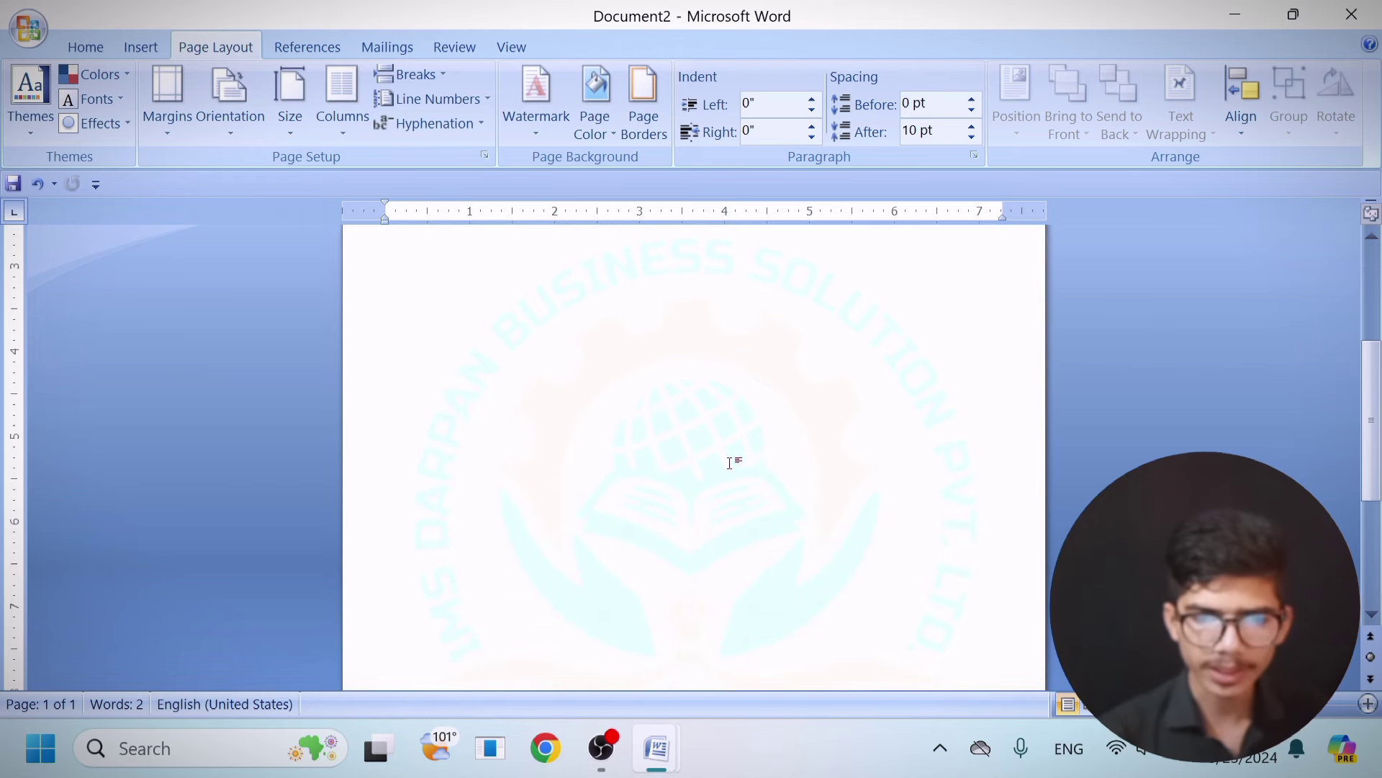
{"action": "scroll", "coordinate": [732, 463], "scroll_direction": "down", "scroll_amount": 1}
{"action": "scroll", "coordinate": [732, 462], "scroll_direction": "down", "scroll_amount": 1}
{"action": "scroll", "coordinate": [732, 462], "scroll_direction": "up", "scroll_amount": 5}
{"action": "scroll", "coordinate": [732, 462], "scroll_direction": "down", "scroll_amount": 2}
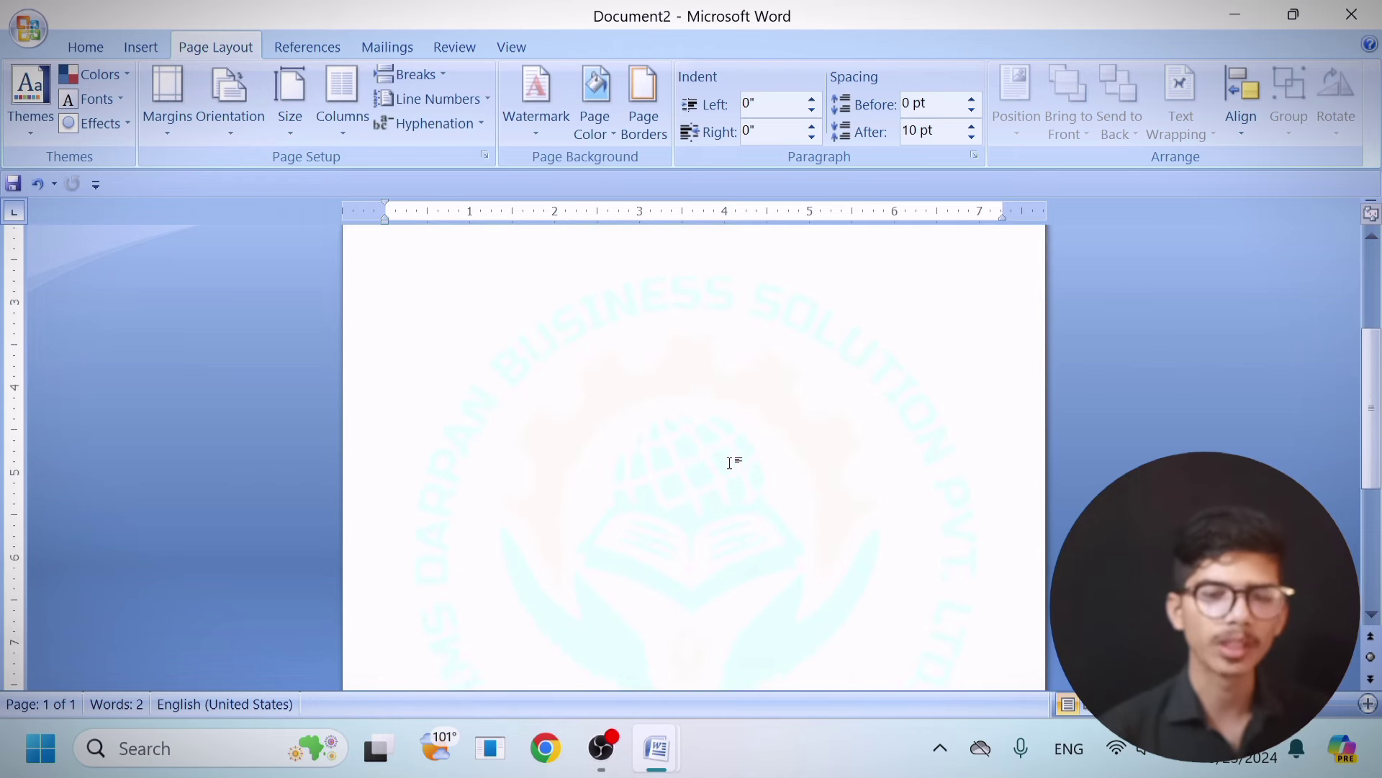
{"action": "scroll", "coordinate": [732, 461], "scroll_direction": "up", "scroll_amount": 5}
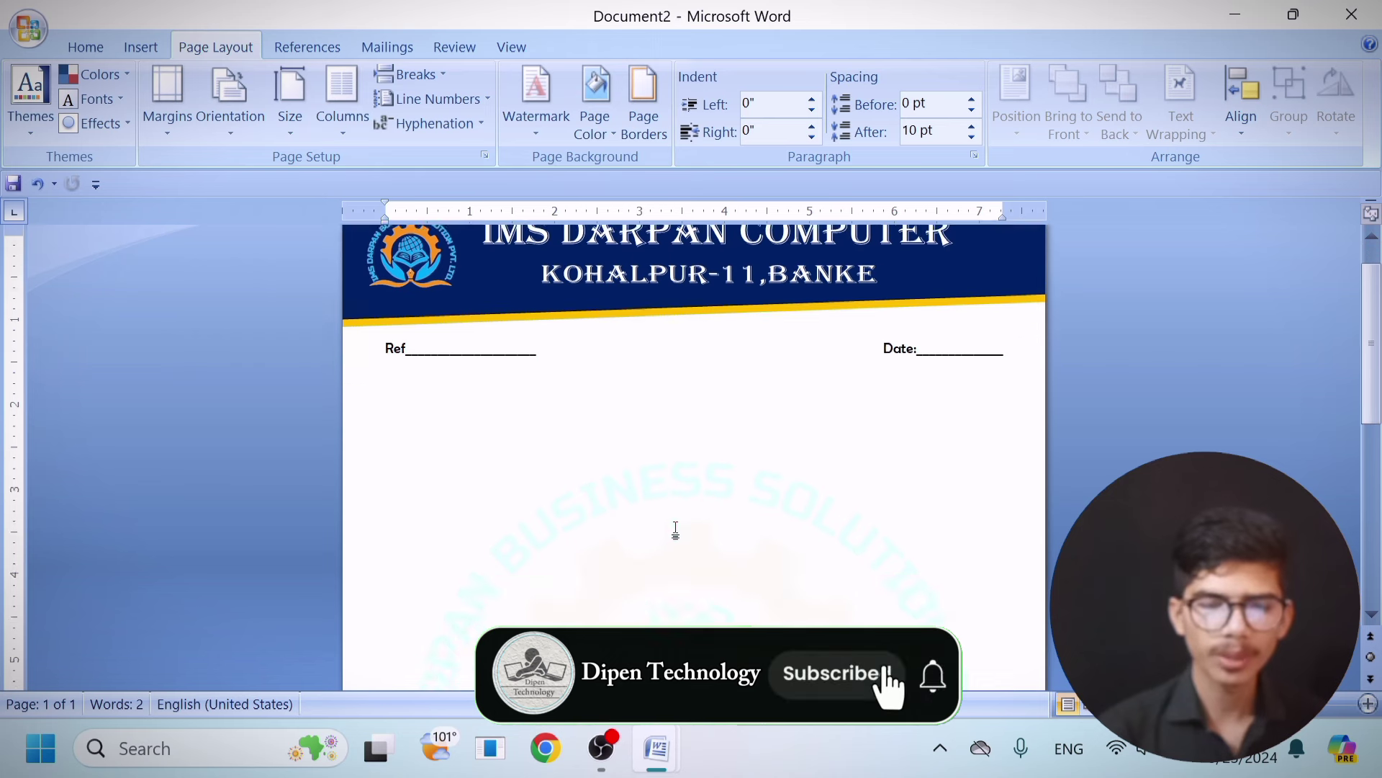
{"action": "scroll", "coordinate": [675, 531], "scroll_direction": "down", "scroll_amount": 5}
{"action": "scroll", "coordinate": [675, 531], "scroll_direction": "down", "scroll_amount": 3}
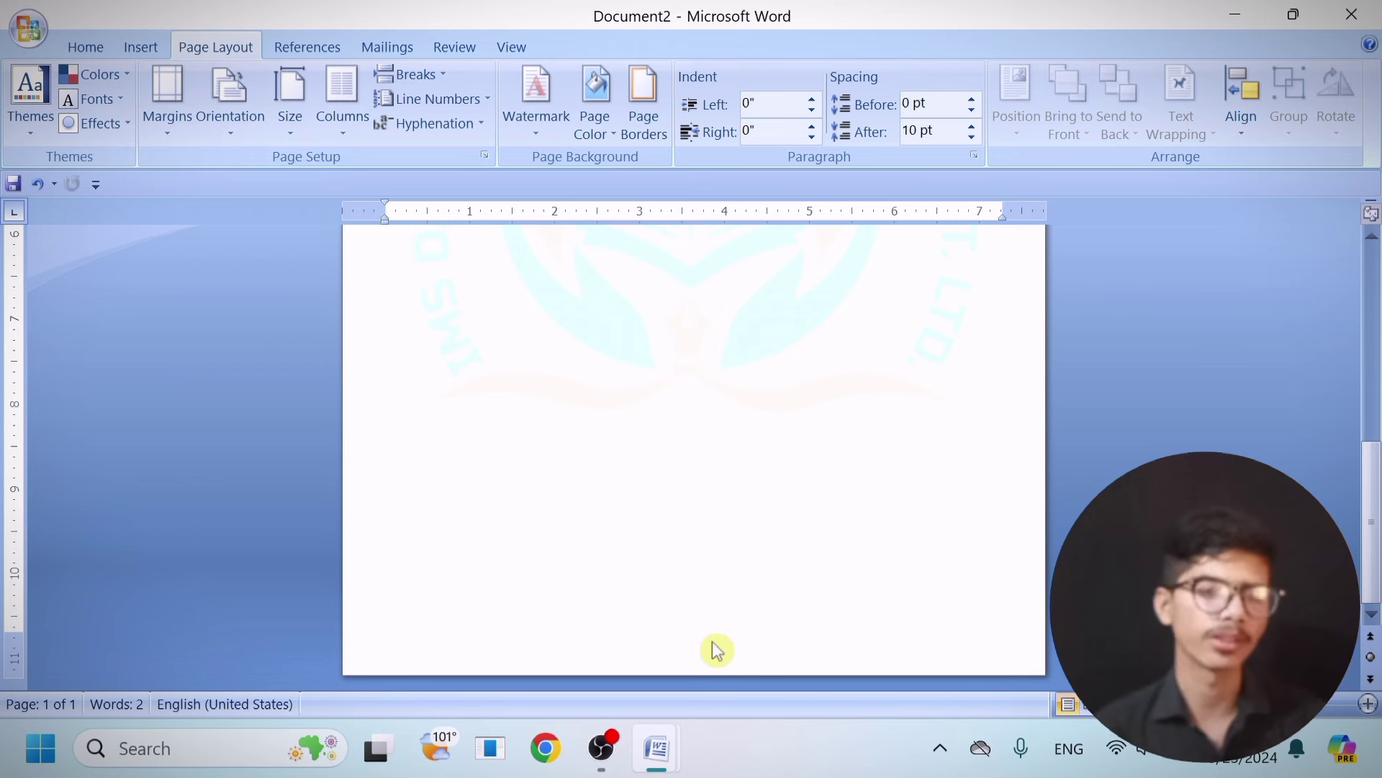
{"action": "left_click", "coordinate": [147, 49]}
Step: Draw a rectangle spanning the full width of the page bottom
{"action": "left_click", "coordinate": [334, 108]}
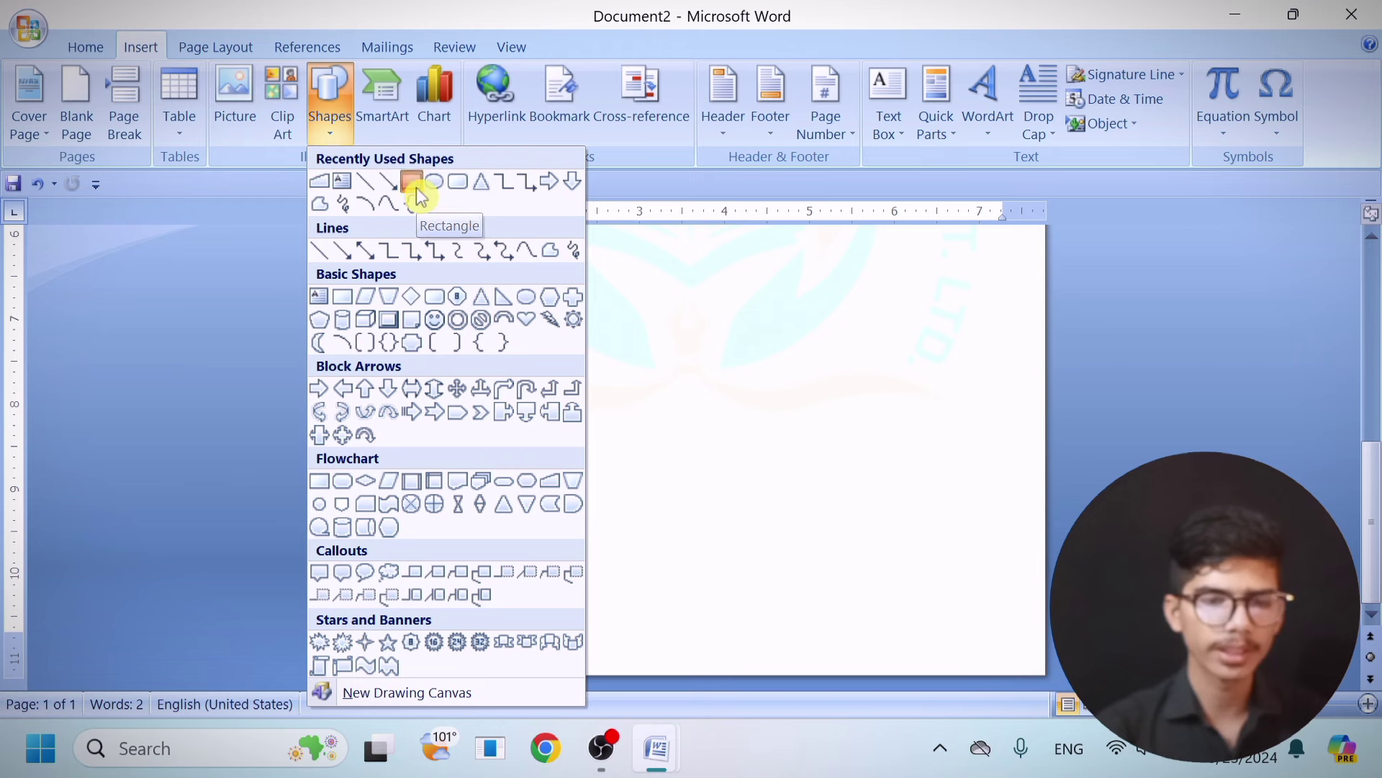
{"action": "left_click", "coordinate": [412, 182]}
{"action": "left_click_drag", "start_coordinate": [347, 622], "coordinate": [1001, 677]}
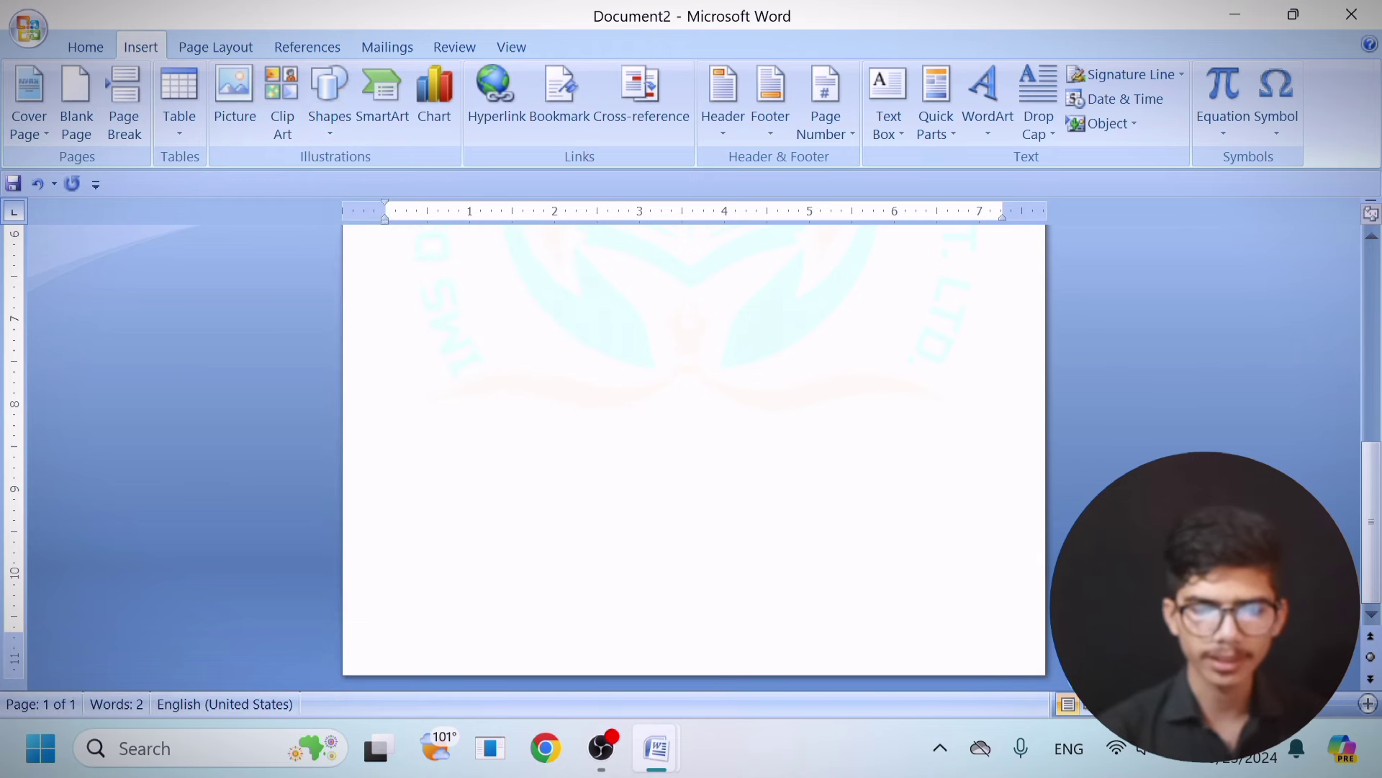
{"action": "left_click_drag", "start_coordinate": [1001, 676], "coordinate": [1046, 696]}
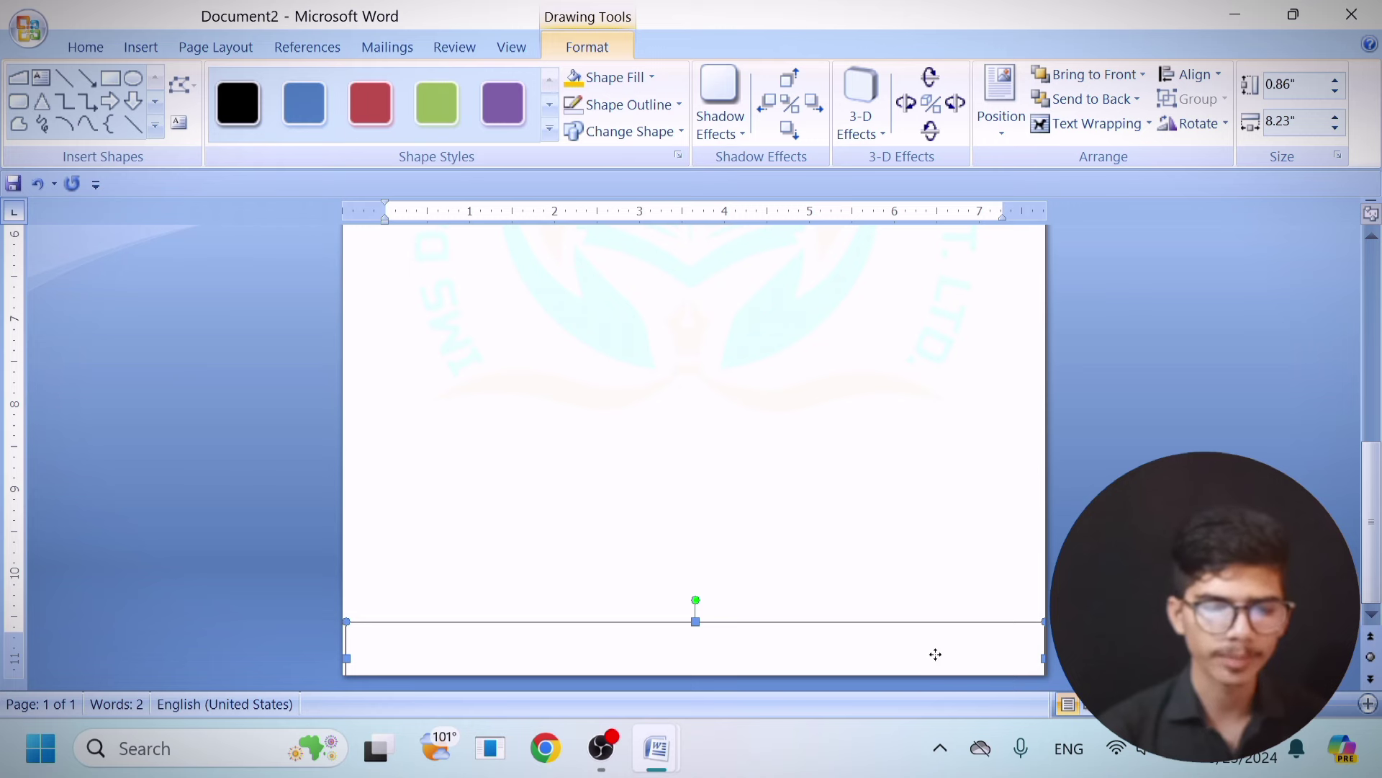
{"action": "left_click_drag", "start_coordinate": [936, 654], "coordinate": [915, 655]}
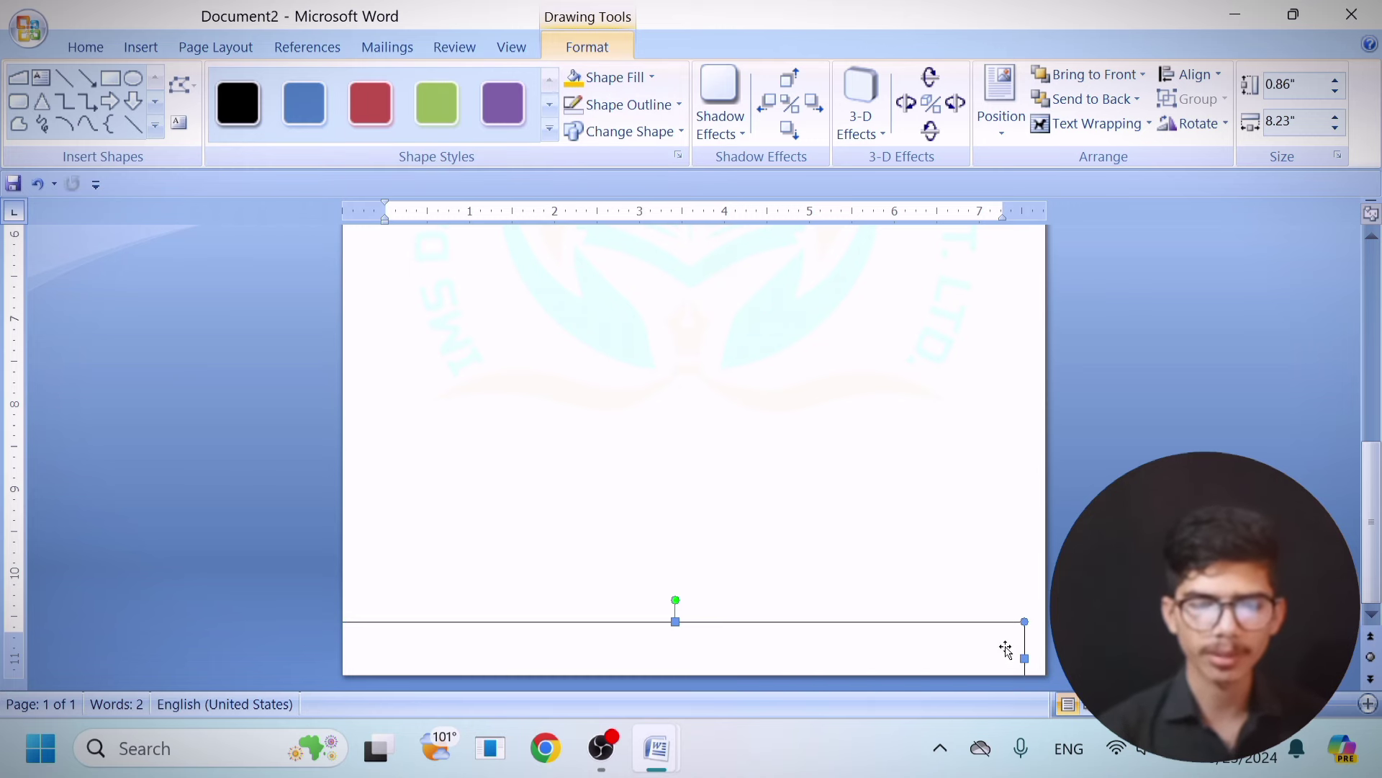
{"action": "left_click_drag", "start_coordinate": [1025, 658], "coordinate": [1044, 659]}
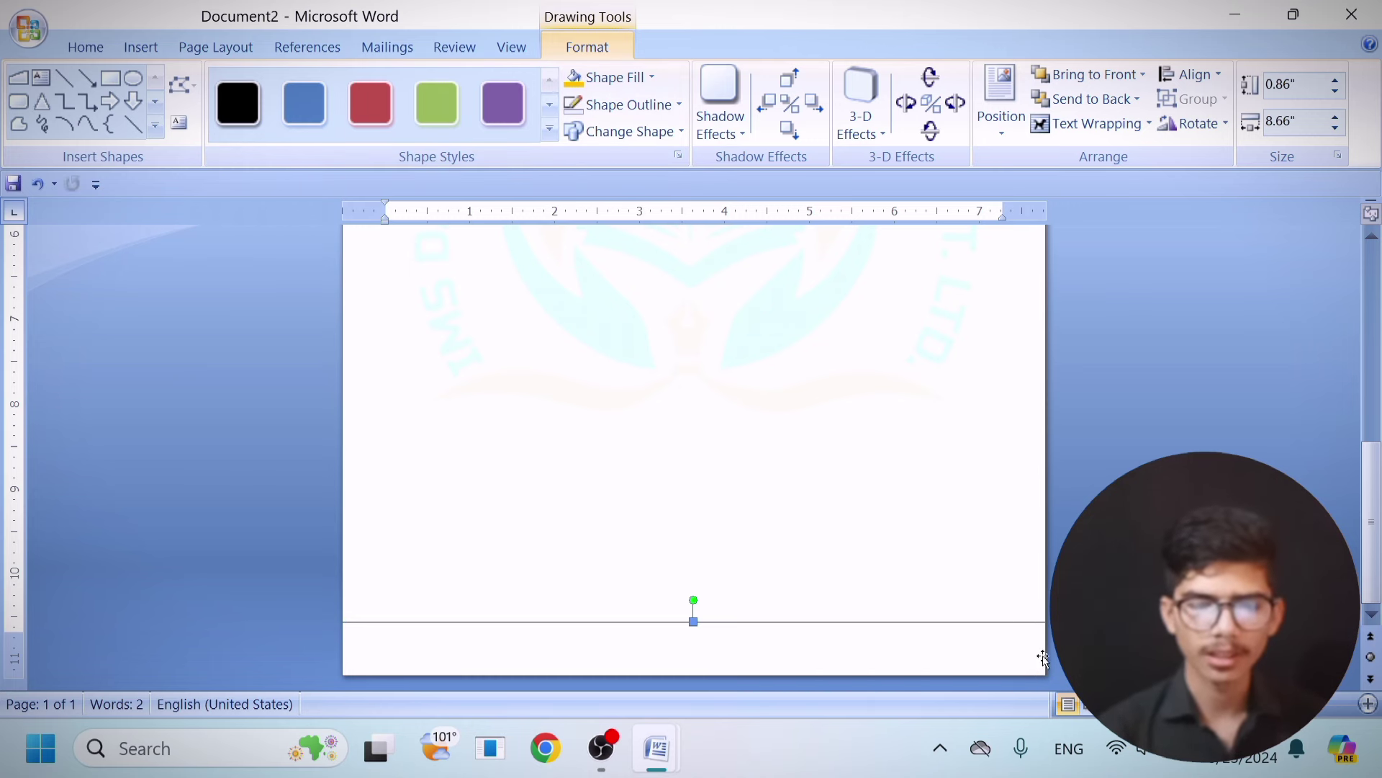
Step: Fill the footer rectangle dark blue and shorten it to about 0.78 inches tall
{"action": "left_click", "coordinate": [623, 80]}
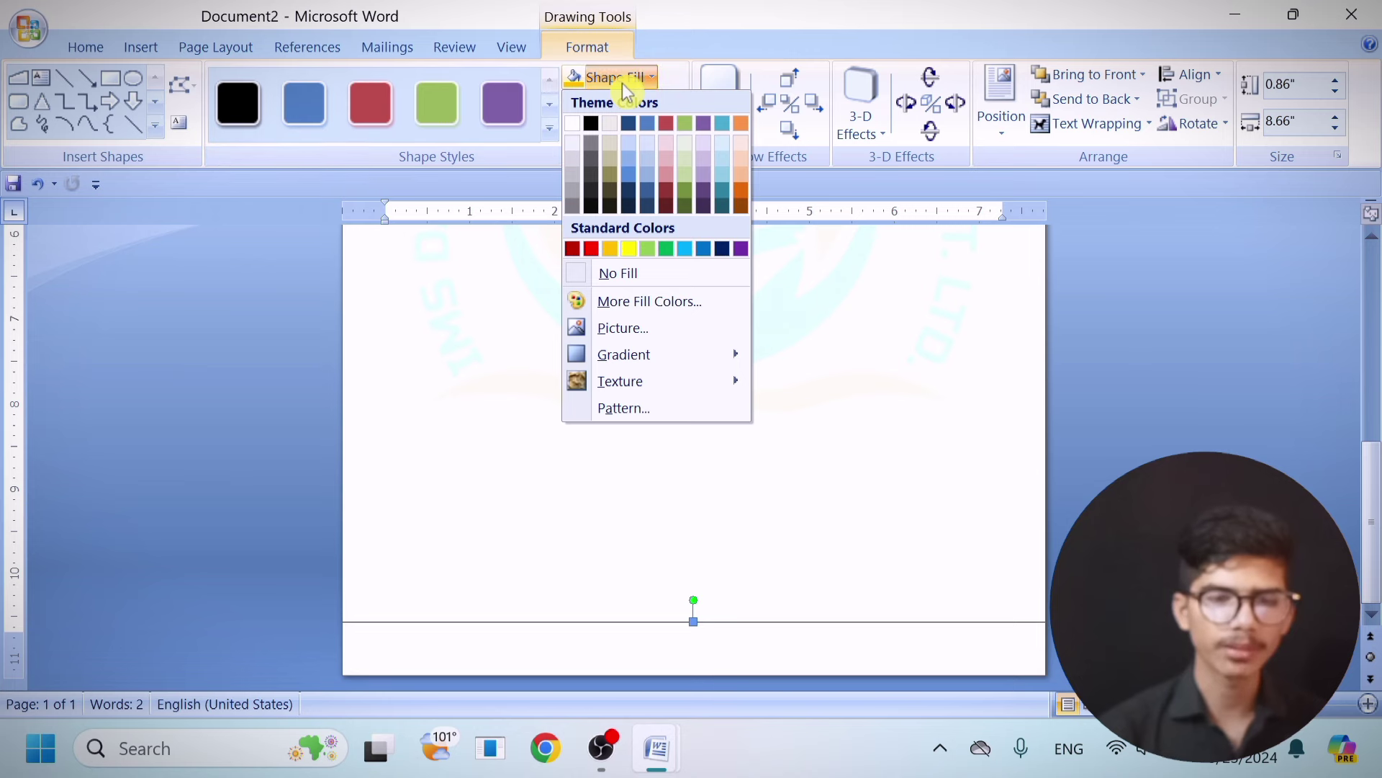
{"action": "left_click", "coordinate": [724, 249]}
{"action": "scroll", "coordinate": [719, 249], "scroll_direction": "up", "scroll_amount": 10}
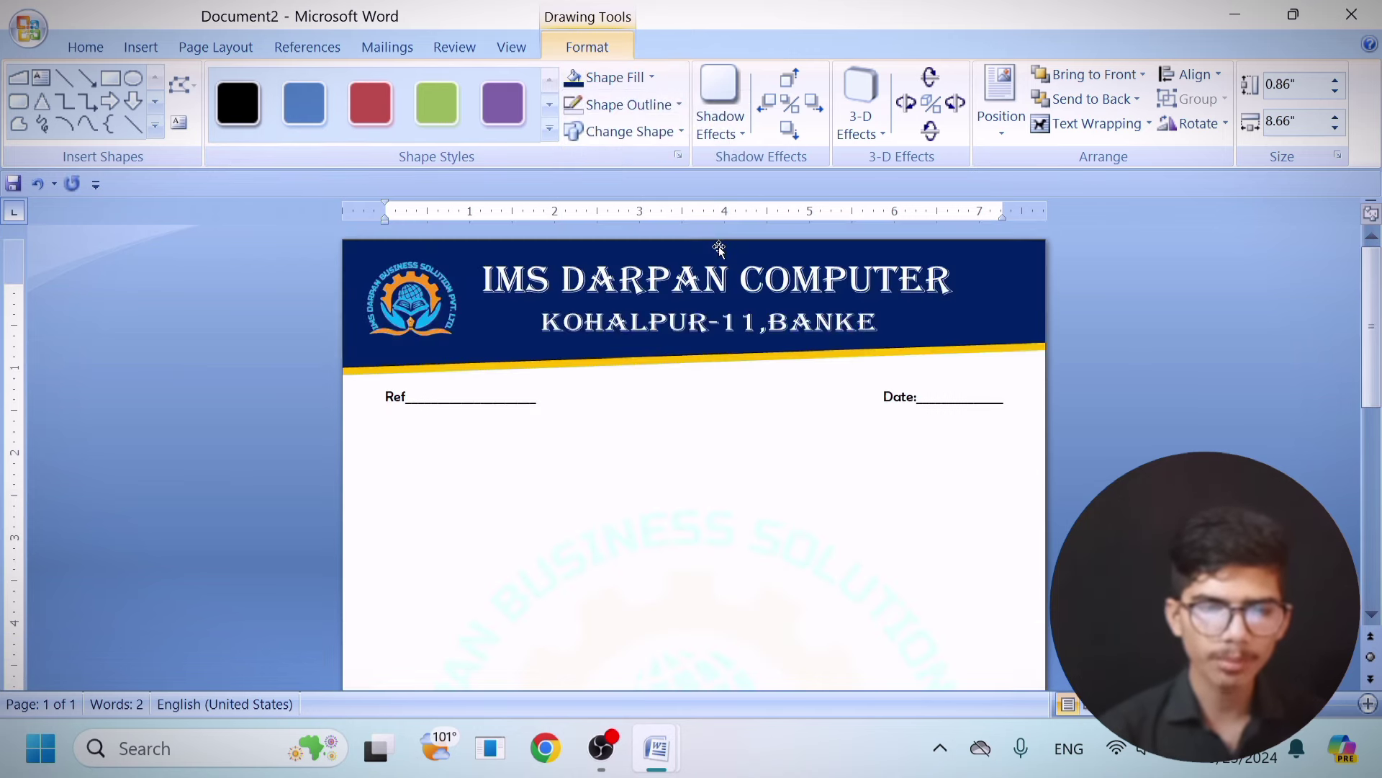
{"action": "scroll", "coordinate": [799, 277], "scroll_direction": "down", "scroll_amount": 4}
{"action": "scroll", "coordinate": [803, 272], "scroll_direction": "down", "scroll_amount": 10}
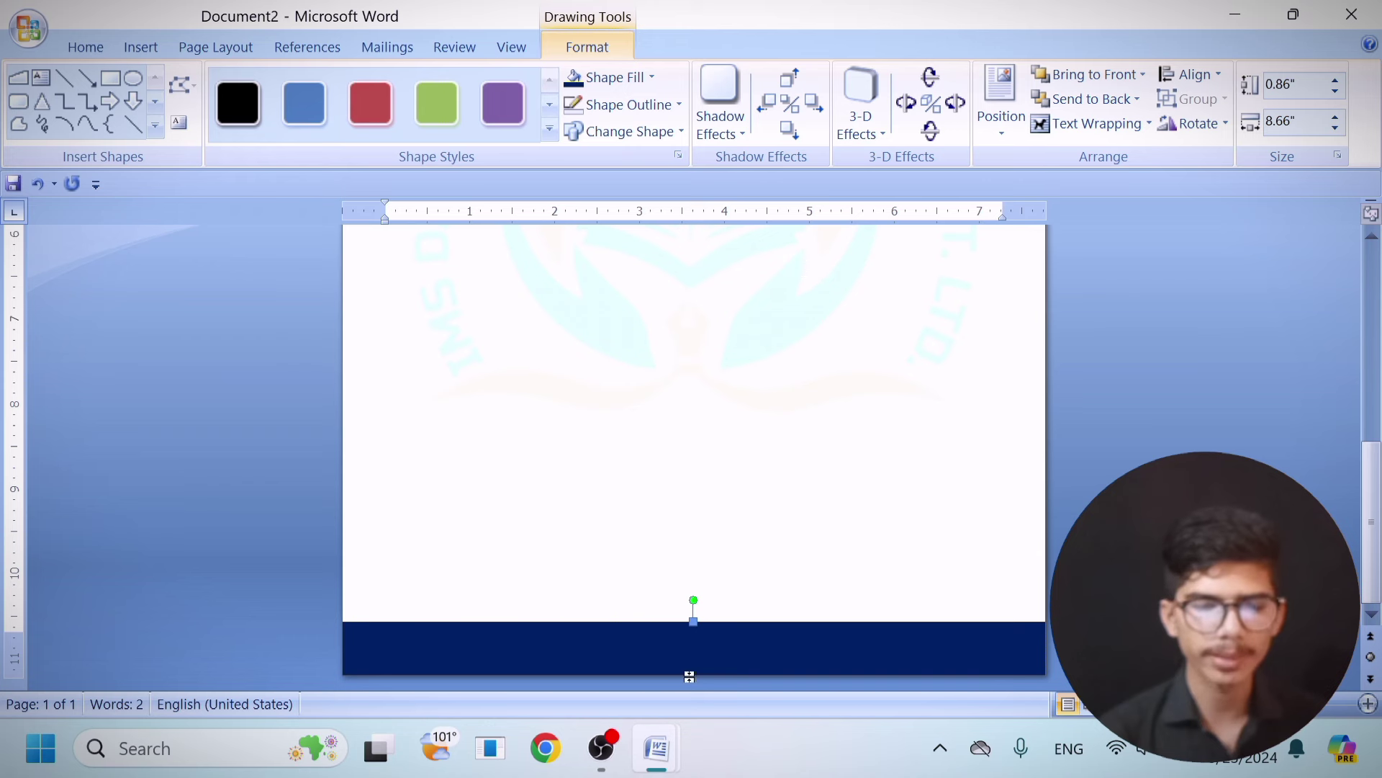
{"action": "left_click_drag", "start_coordinate": [694, 621], "coordinate": [696, 630]}
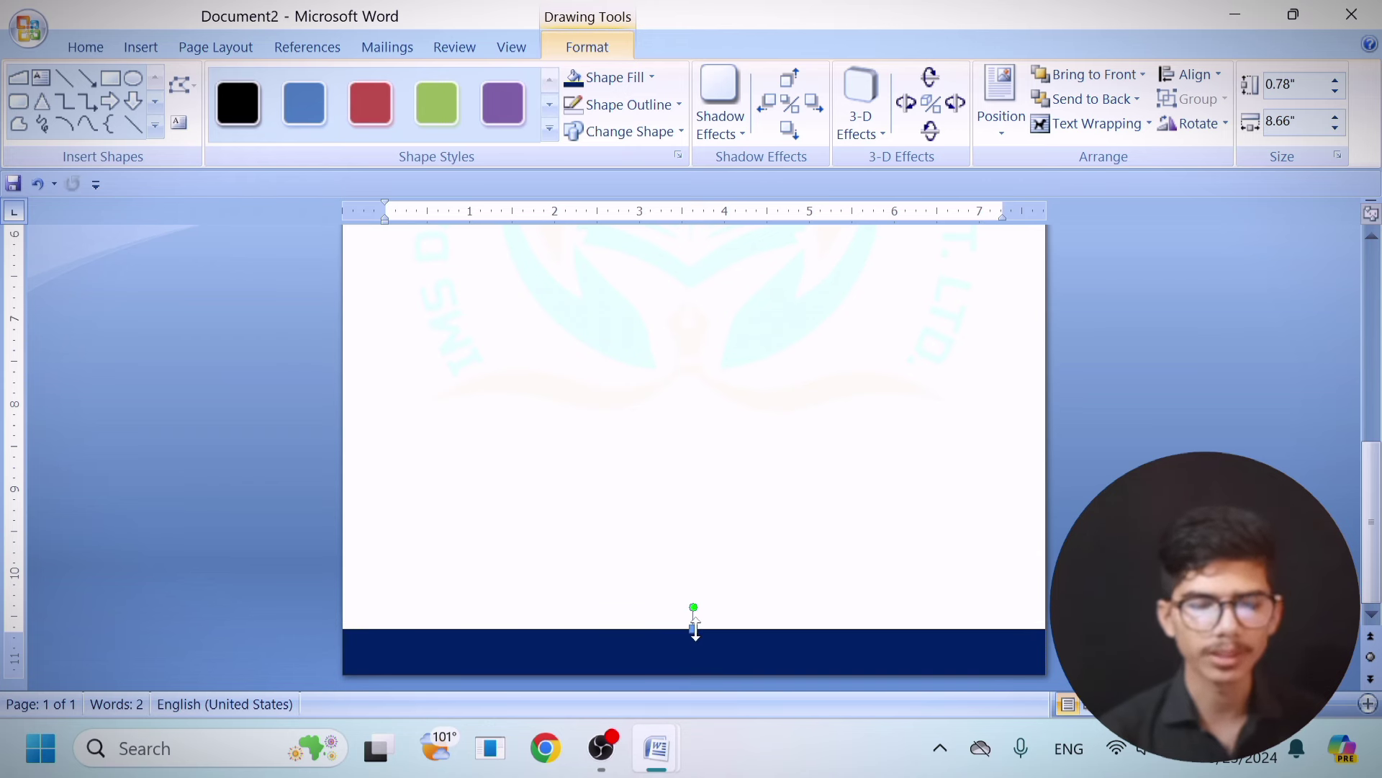
Step: Add text to the navy footer shape set to white, bold, Berlin Sans FB 16, centred
{"action": "right_click", "coordinate": [648, 655]}
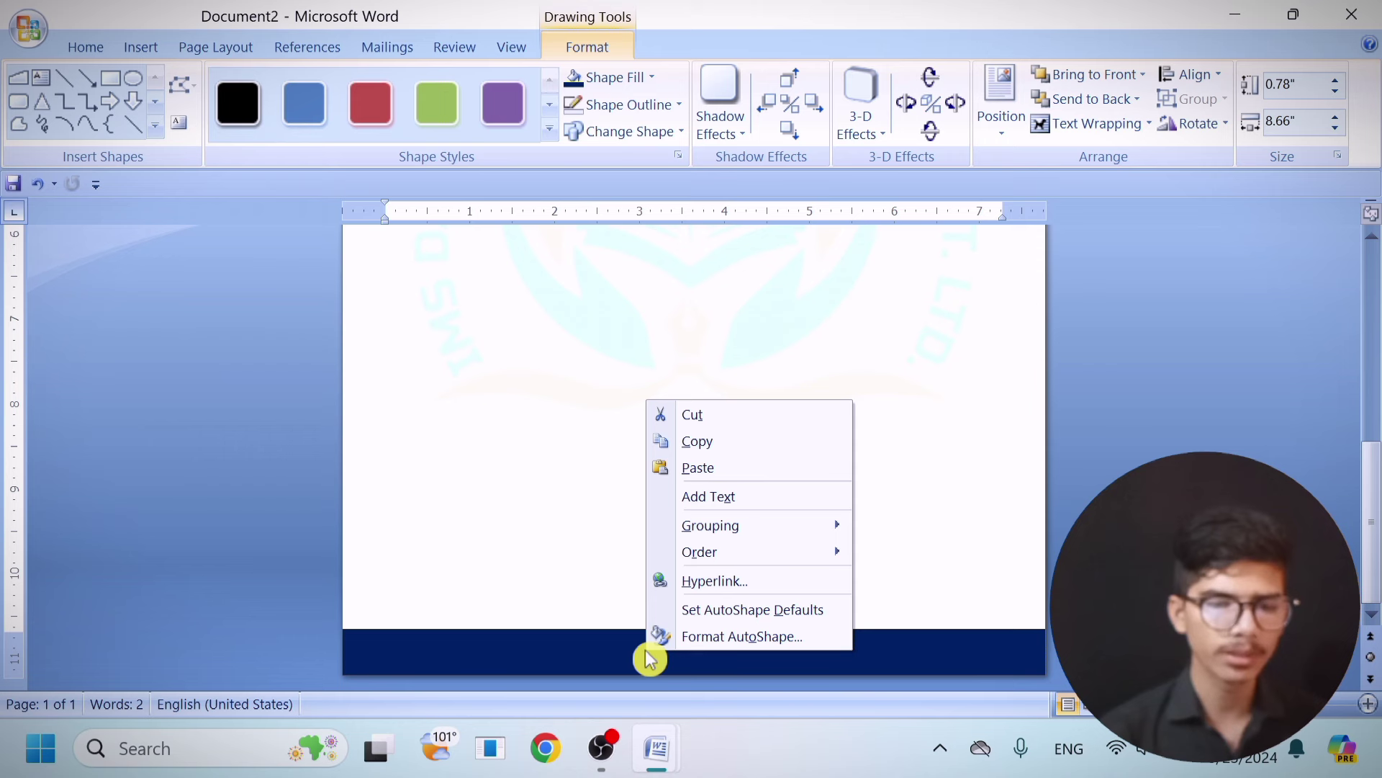
{"action": "left_click", "coordinate": [723, 511]}
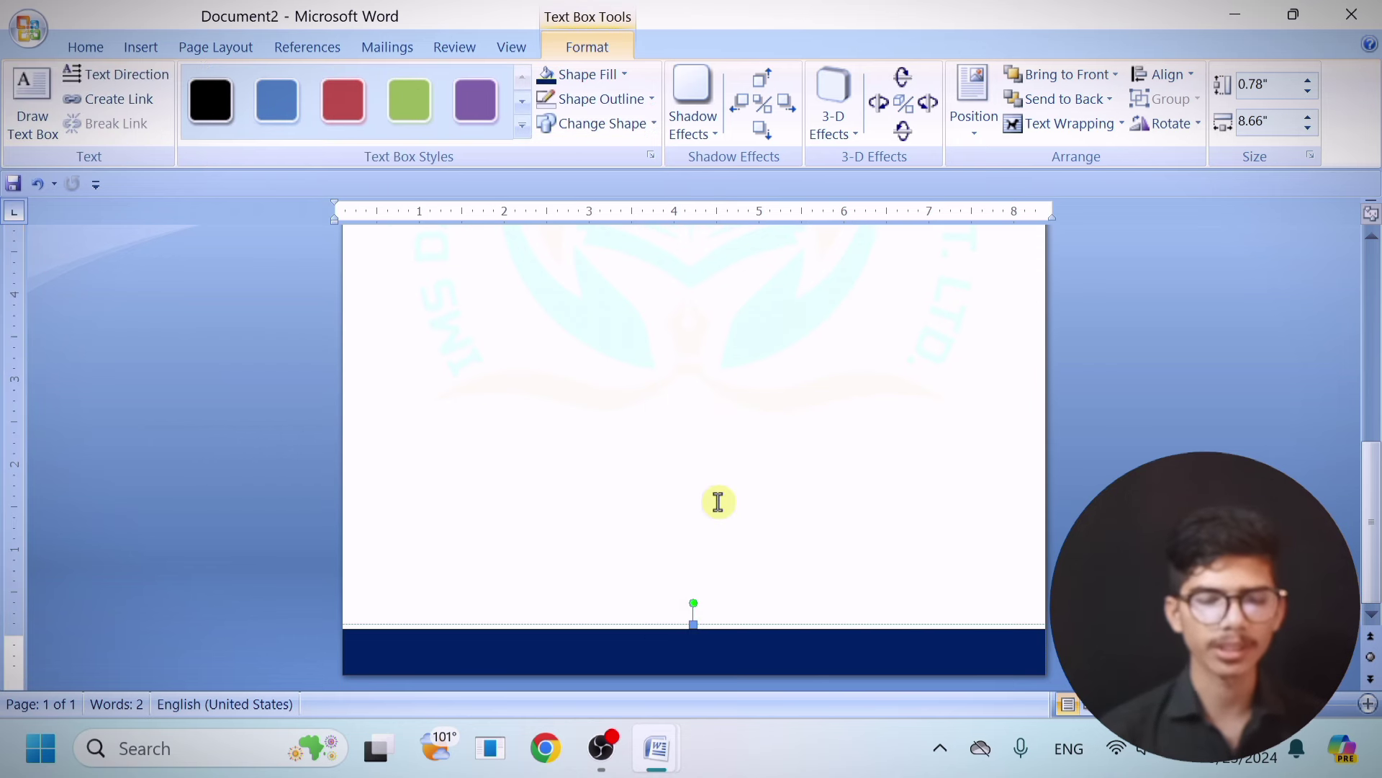
{"action": "left_click", "coordinate": [87, 46]}
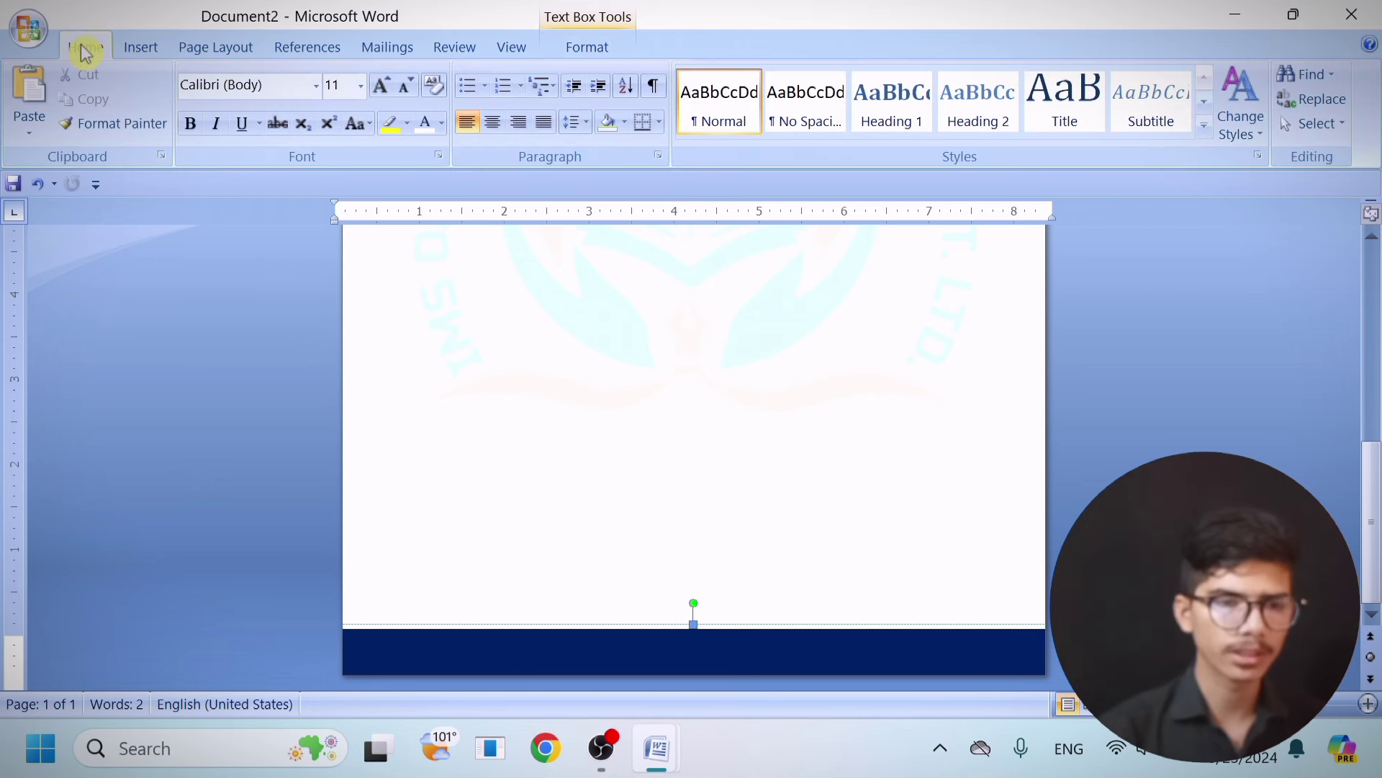
{"action": "left_click", "coordinate": [430, 129]}
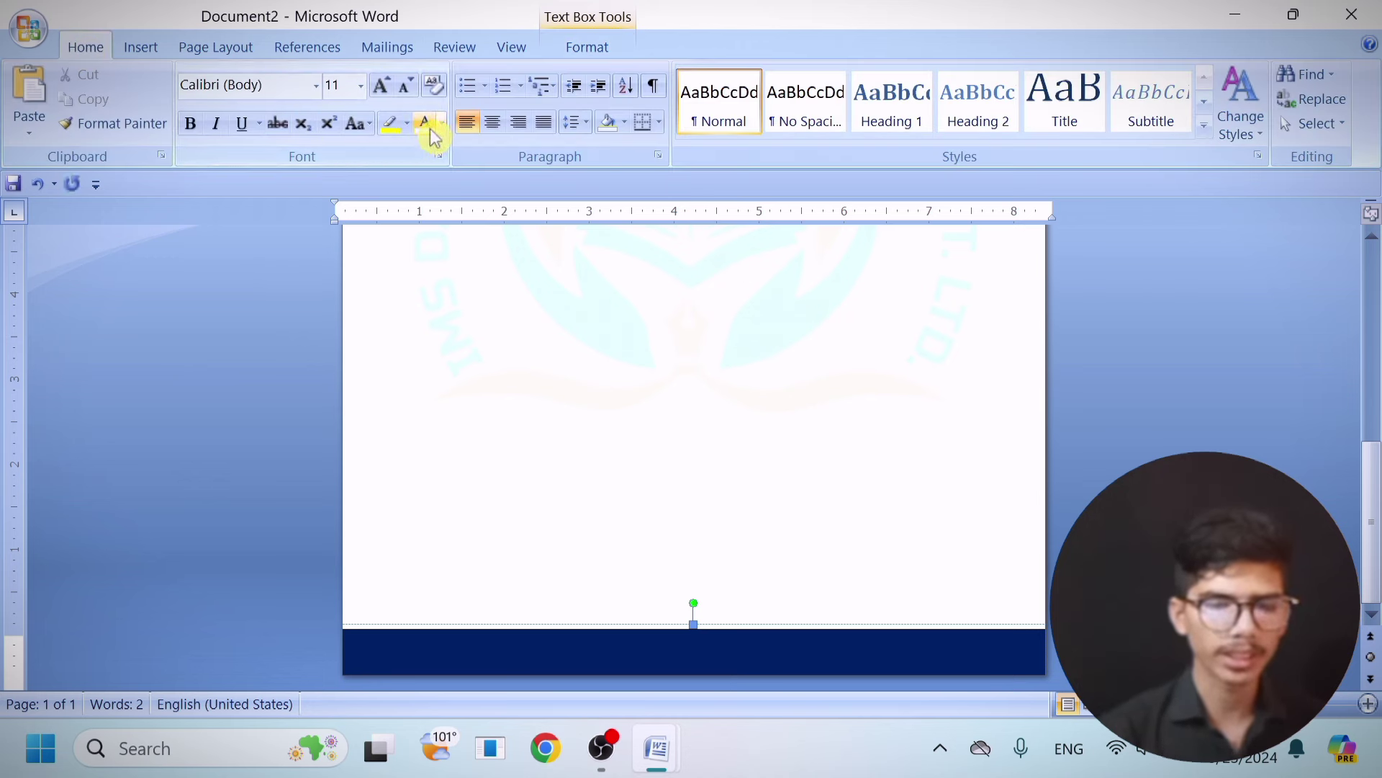
{"action": "left_click", "coordinate": [192, 126]}
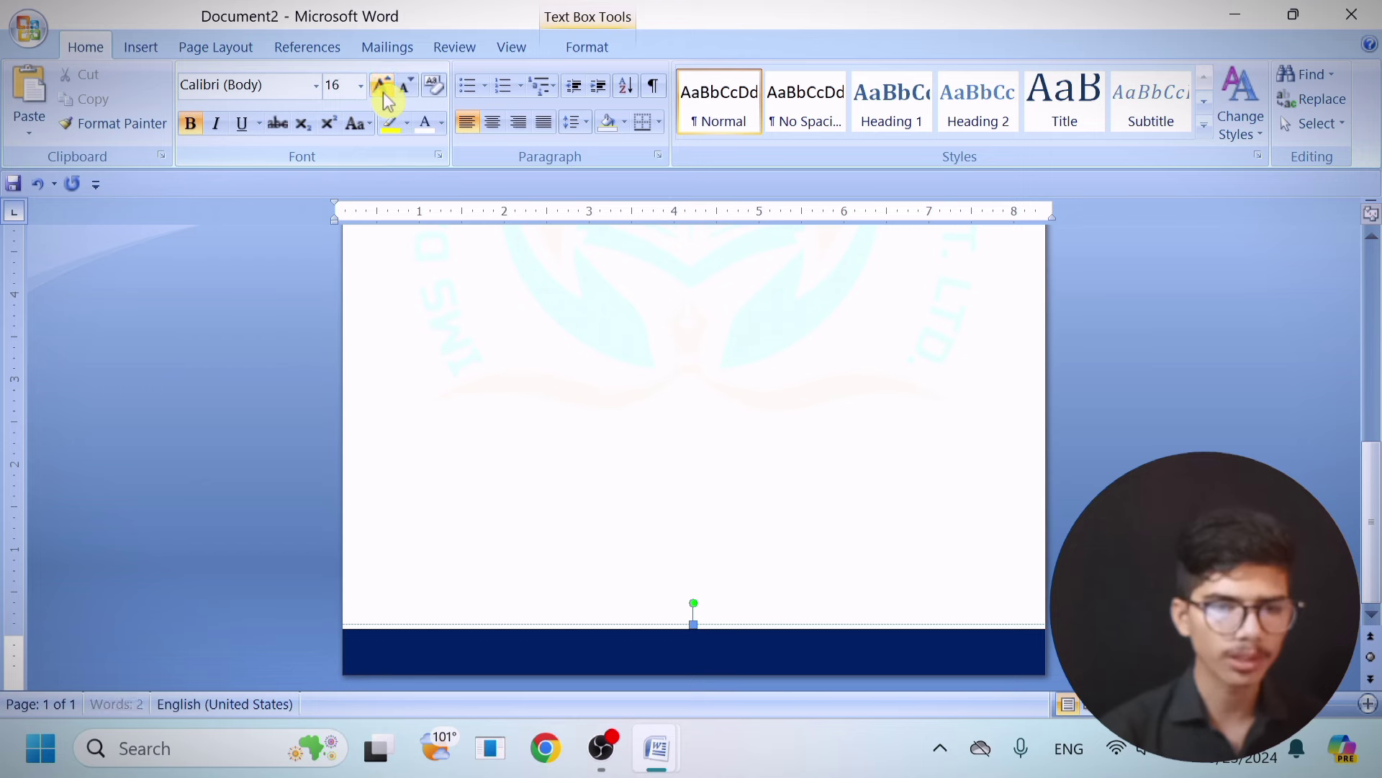
{"action": "left_click", "coordinate": [317, 86]}
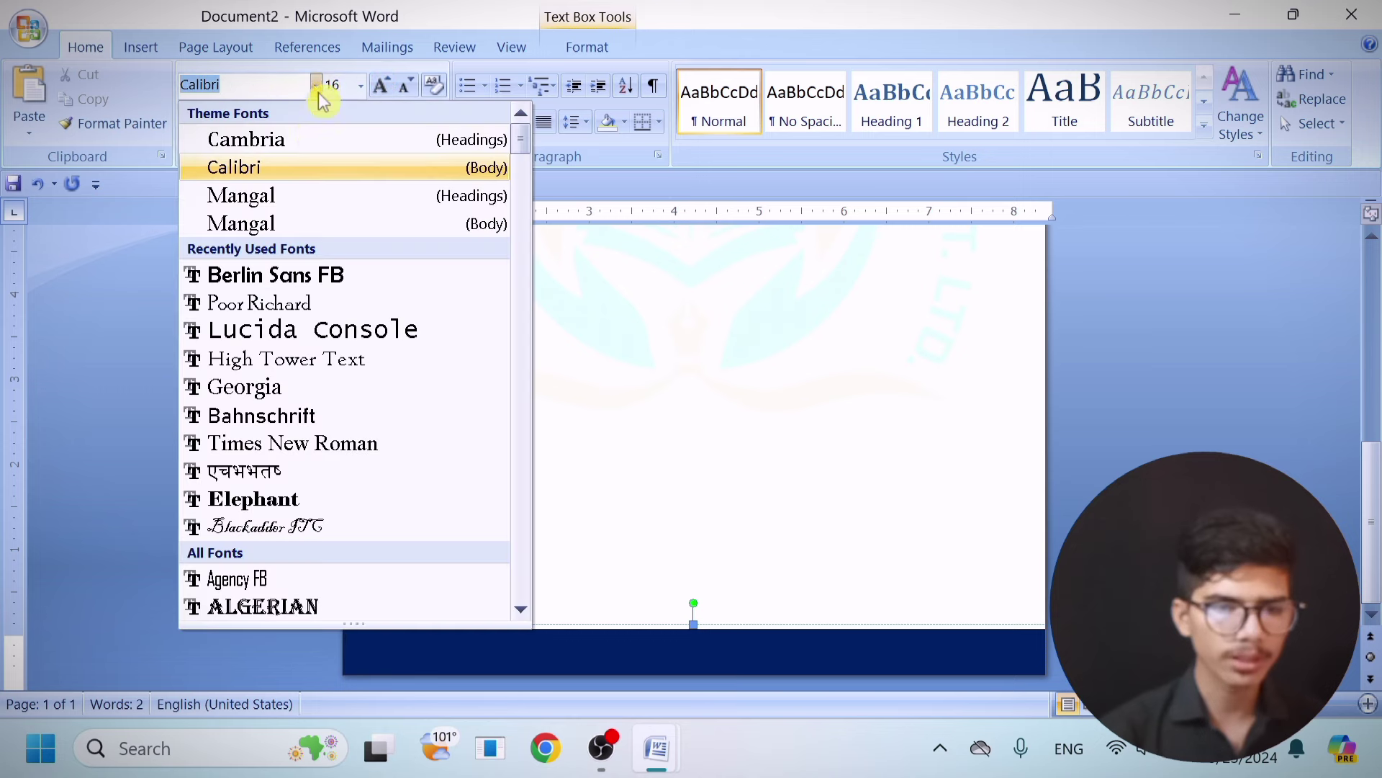
{"action": "left_click", "coordinate": [291, 275]}
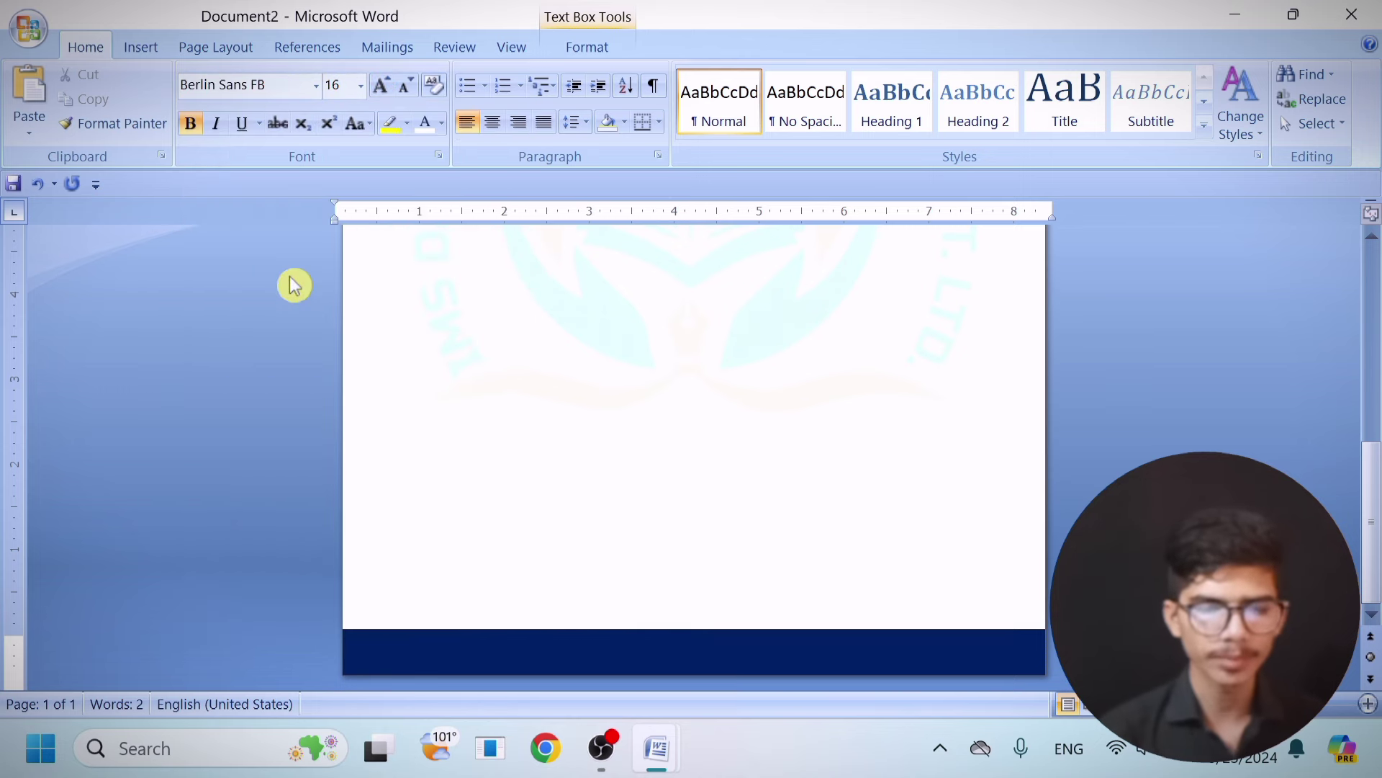
{"action": "type", "text": "k"}
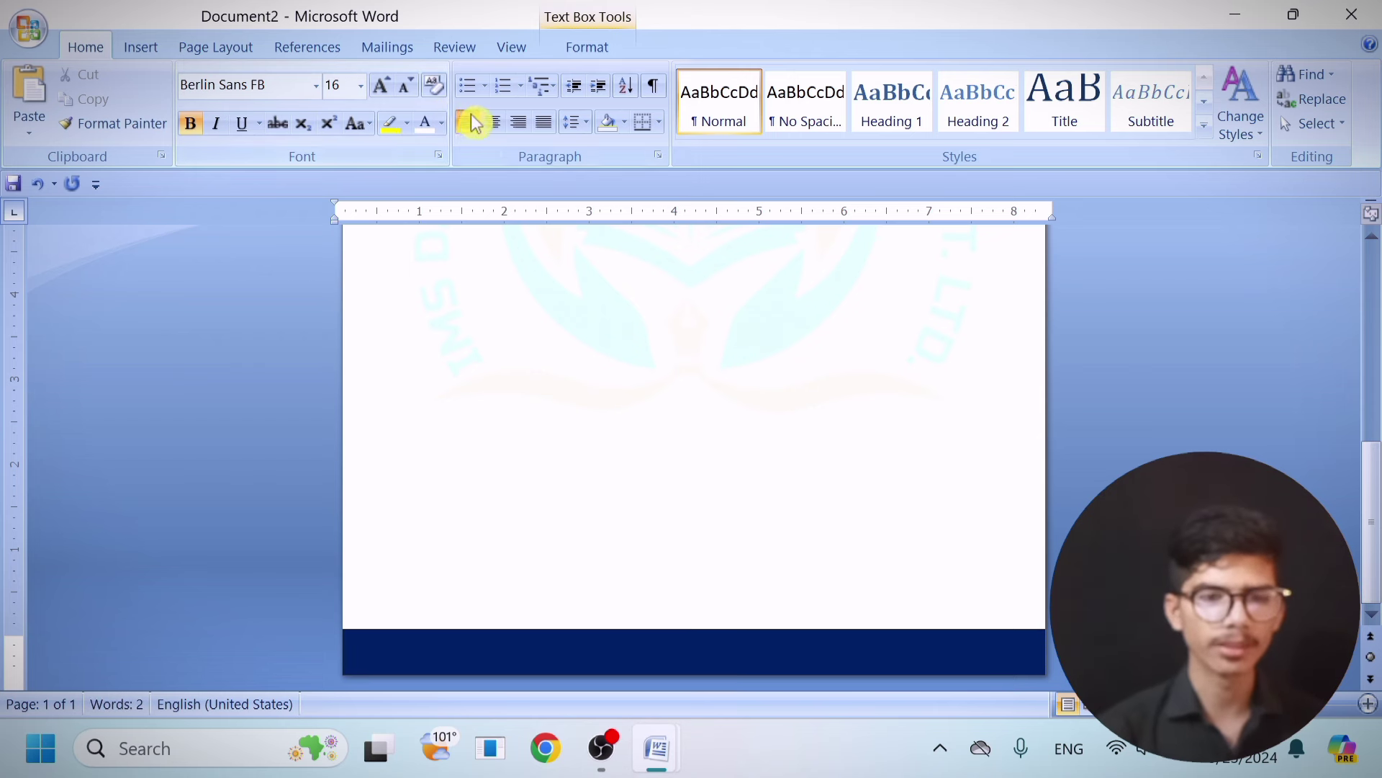
{"action": "left_click", "coordinate": [496, 127]}
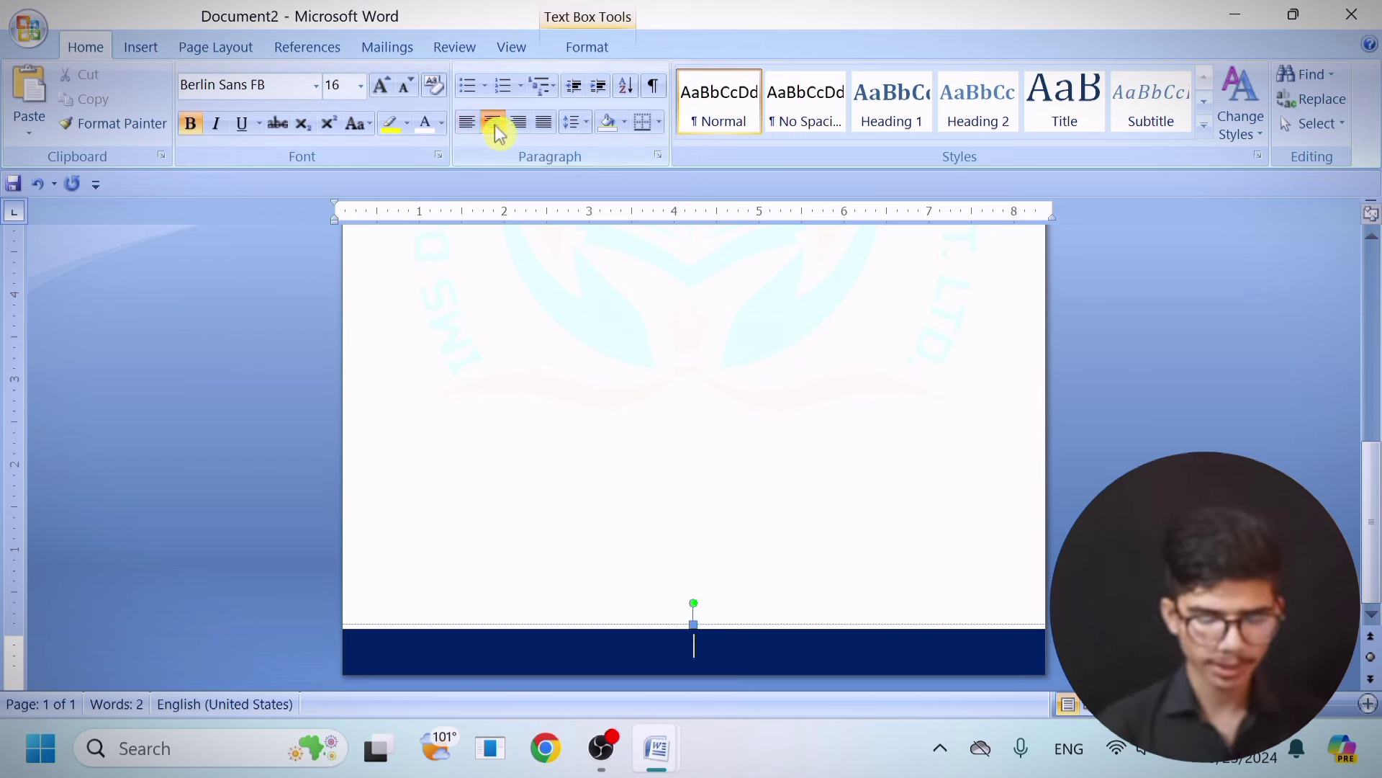
Step: Type the Gmail: line with the contact's e-mail address, removing the automatic hyperlink
{"action": "type", "text": "Gm"}
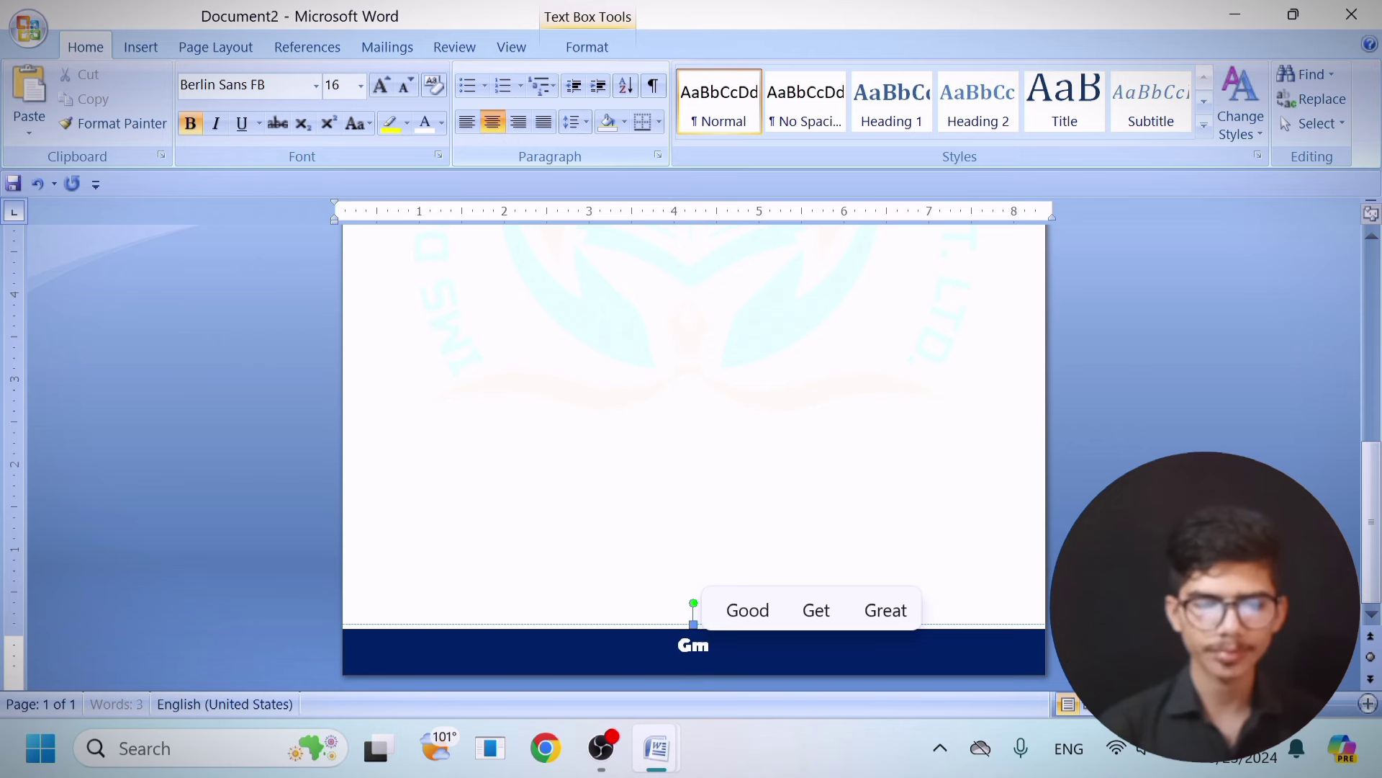
{"action": "type", "text": "ail:"}
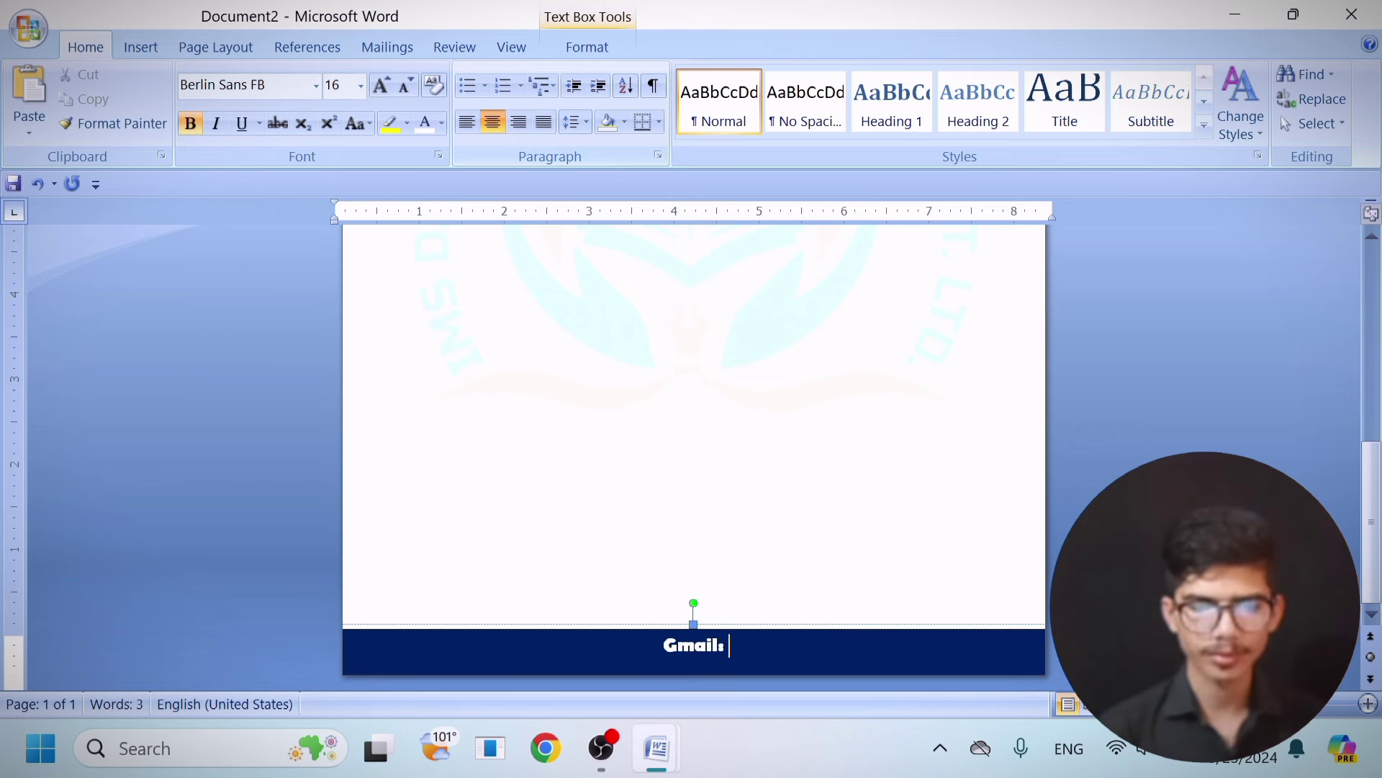
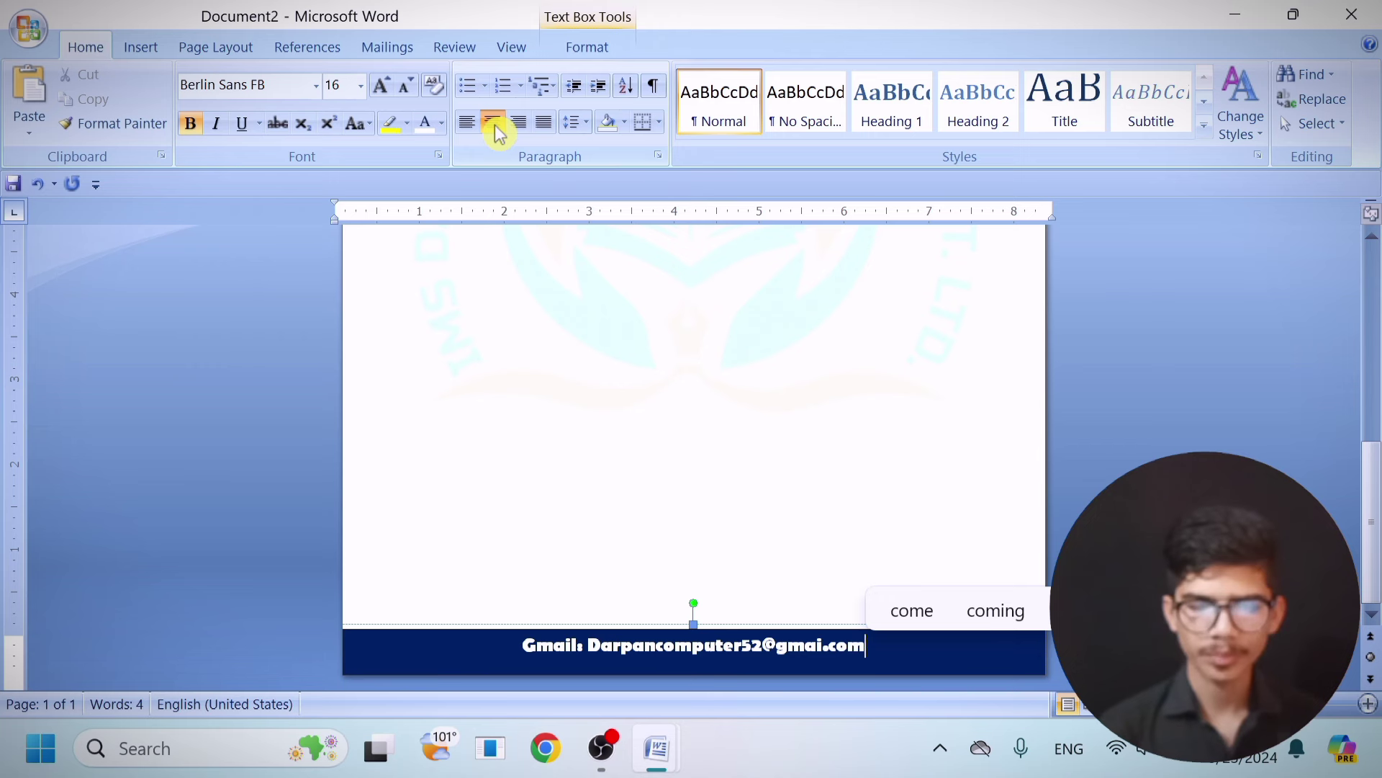
{"action": "key", "text": "space"}
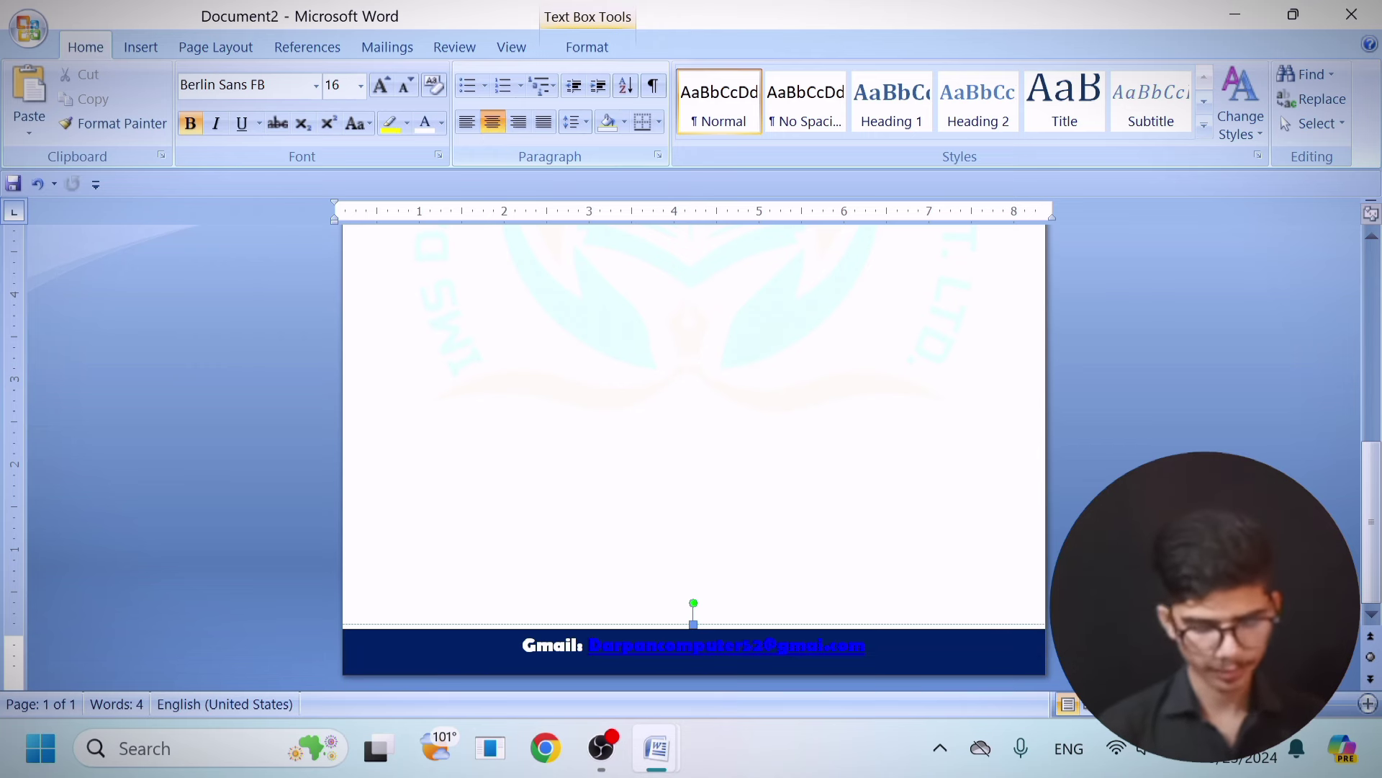
{"action": "key", "text": "ctrl+z"}
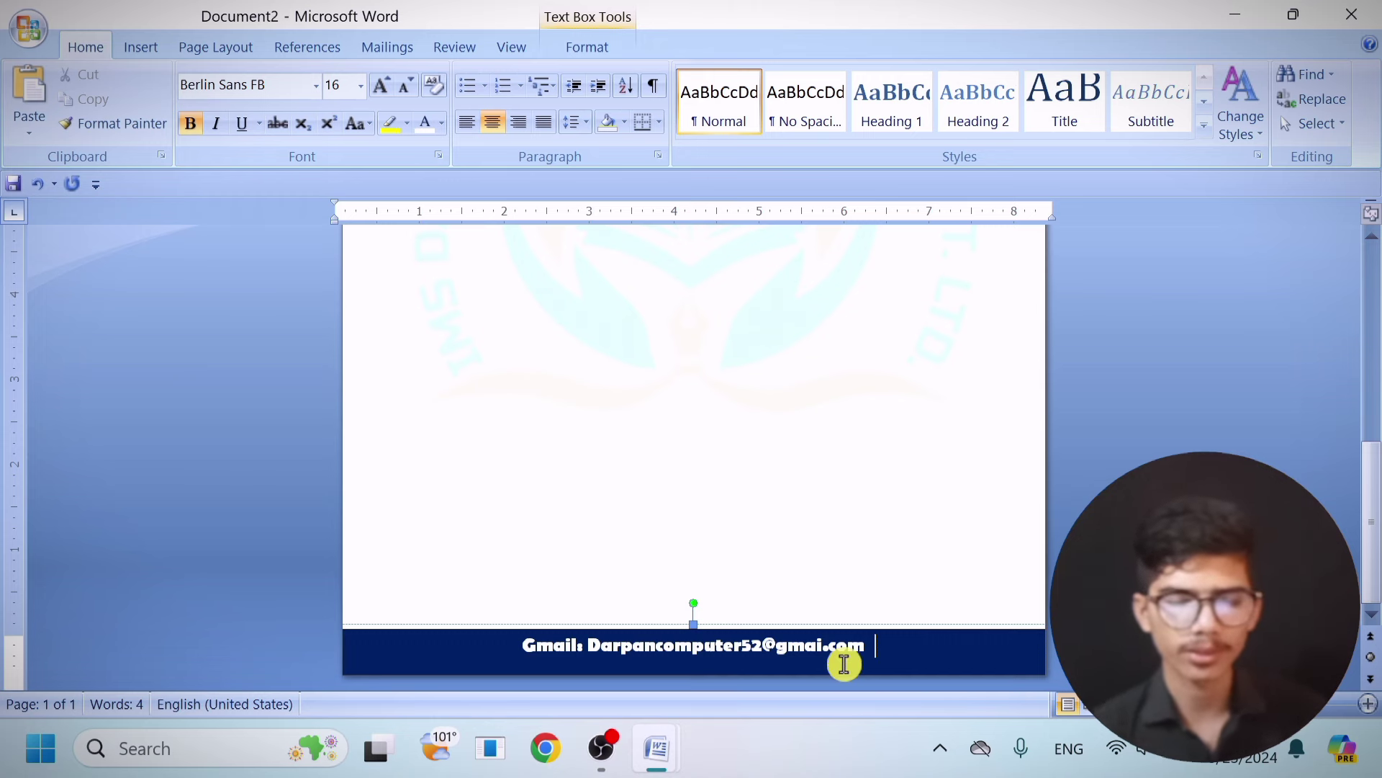
Step: Select all body content and delete the banner, logo, title and Ref/Date line
{"action": "left_click", "coordinate": [892, 553]}
{"action": "scroll", "coordinate": [893, 553], "scroll_direction": "up", "scroll_amount": 10}
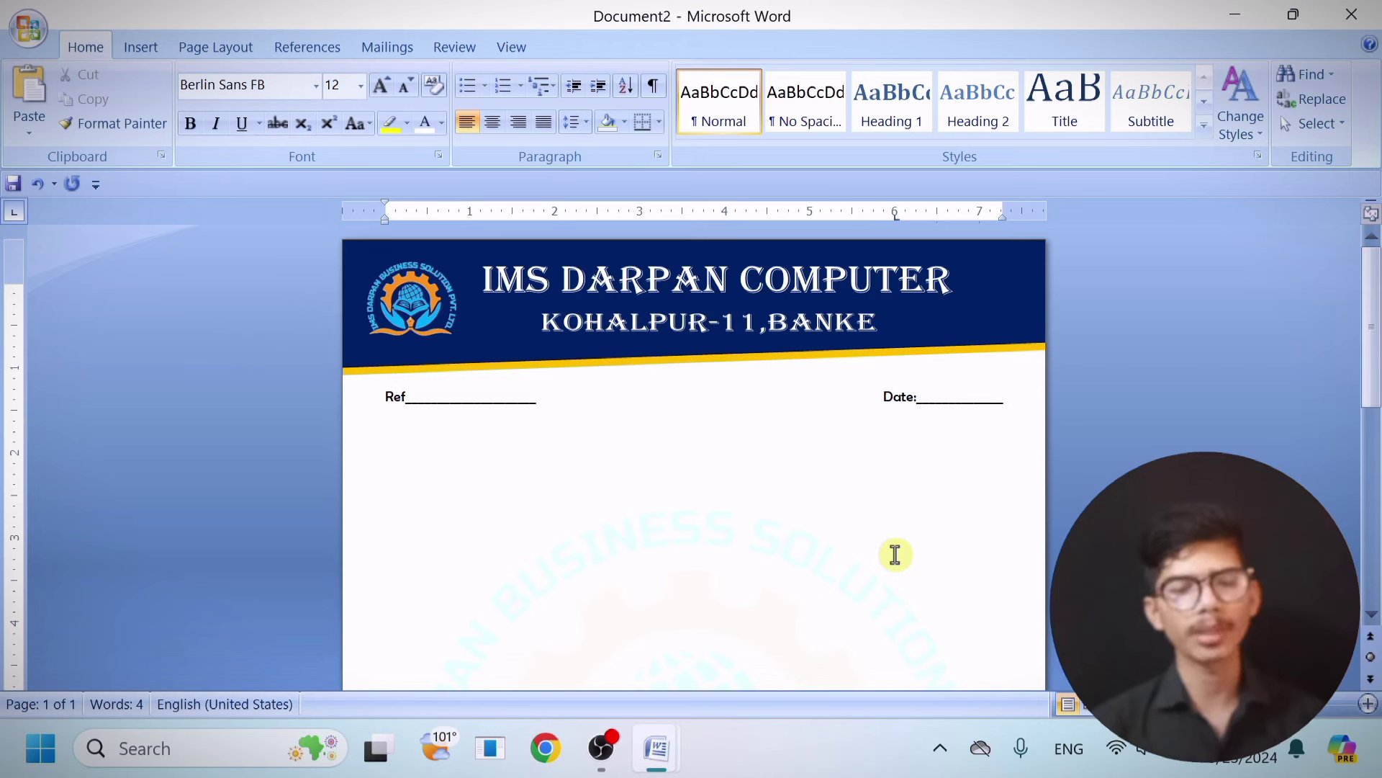
{"action": "scroll", "coordinate": [895, 554], "scroll_direction": "down", "scroll_amount": 6}
{"action": "scroll", "coordinate": [895, 555], "scroll_direction": "up", "scroll_amount": 6}
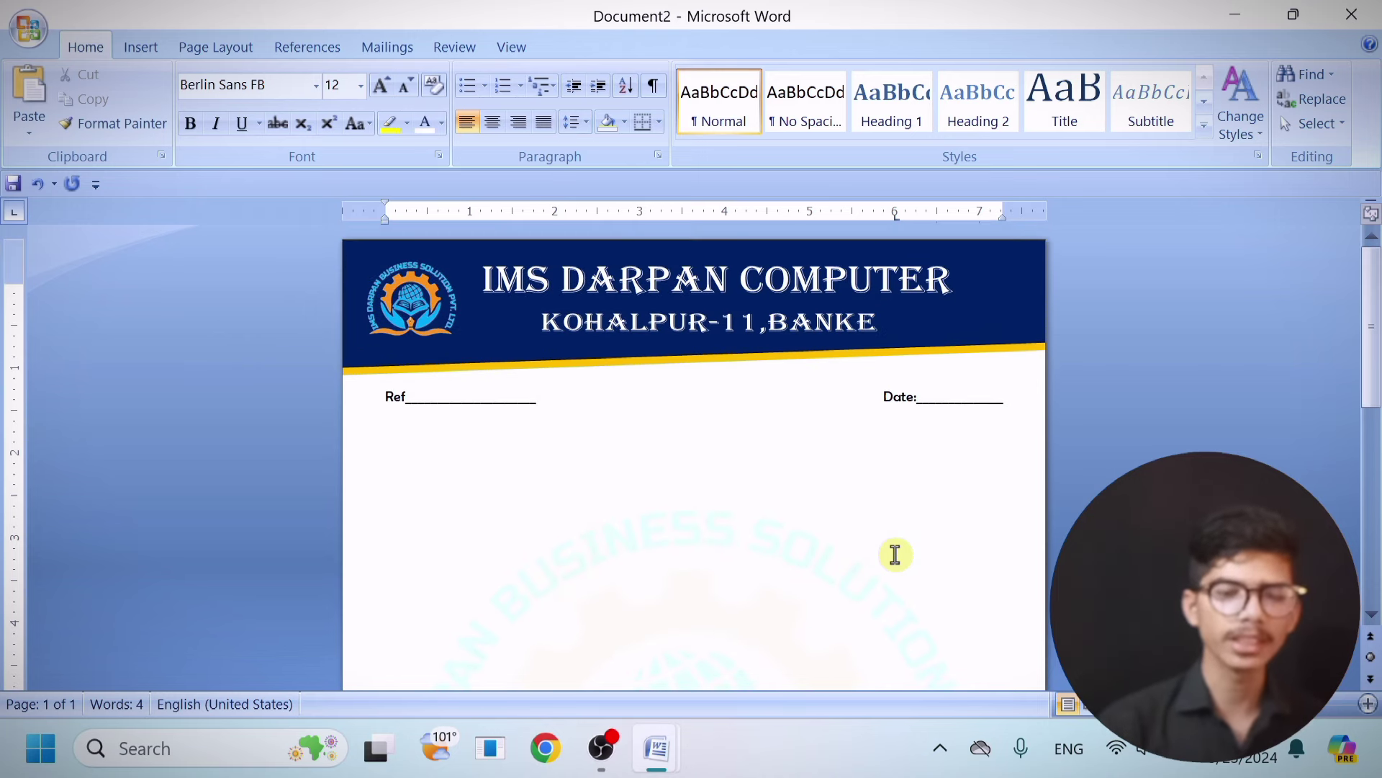
{"action": "scroll", "coordinate": [675, 557], "scroll_direction": "down", "scroll_amount": 4}
{"action": "scroll", "coordinate": [676, 557], "scroll_direction": "down", "scroll_amount": 3}
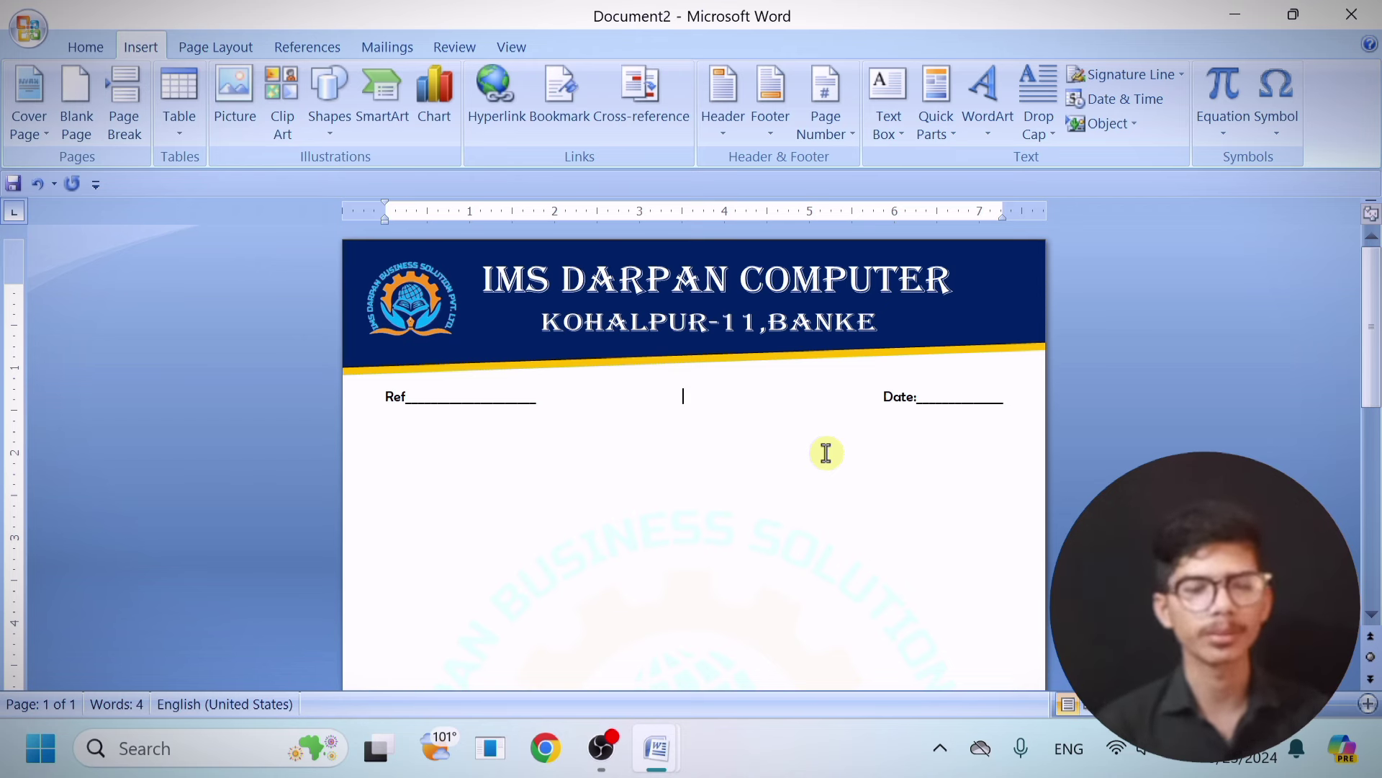
{"action": "key", "text": "ctrl+a"}
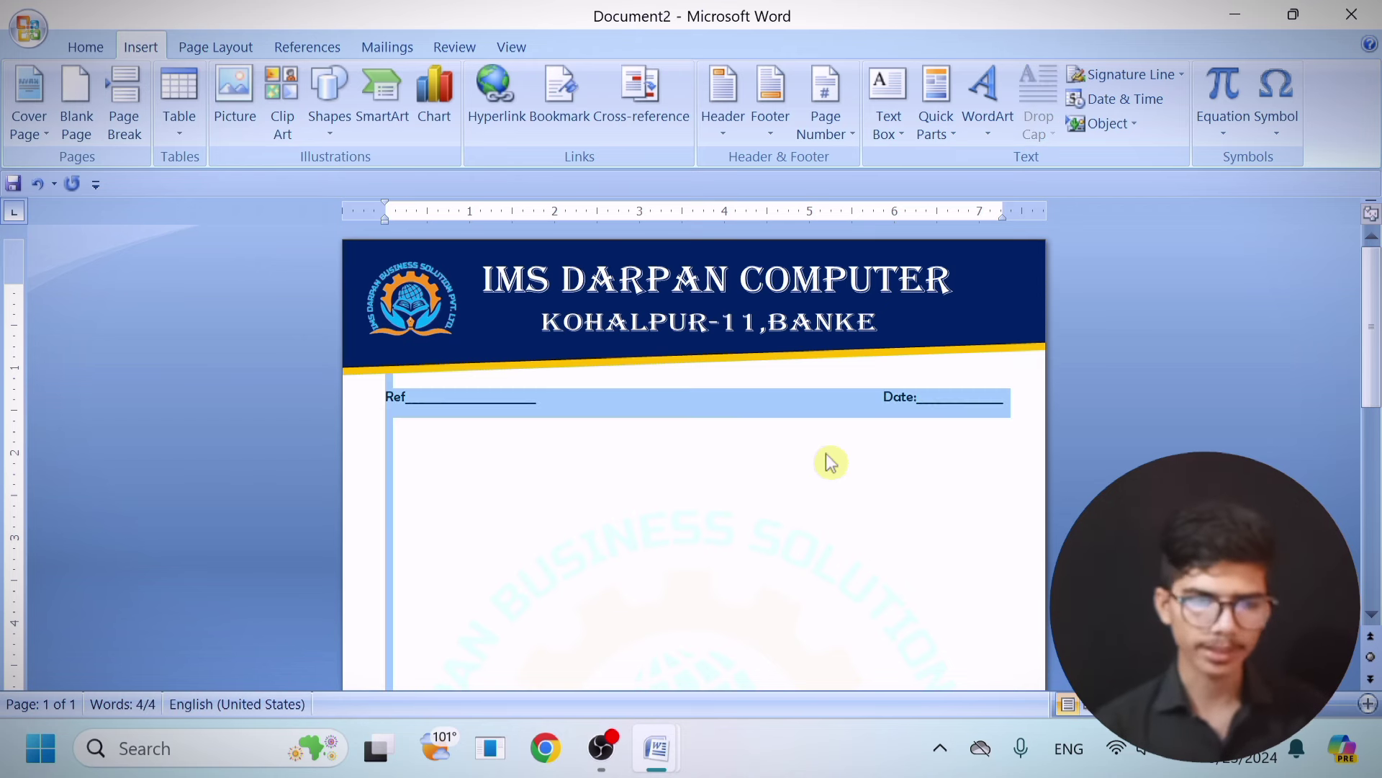
{"action": "key", "text": "Delete"}
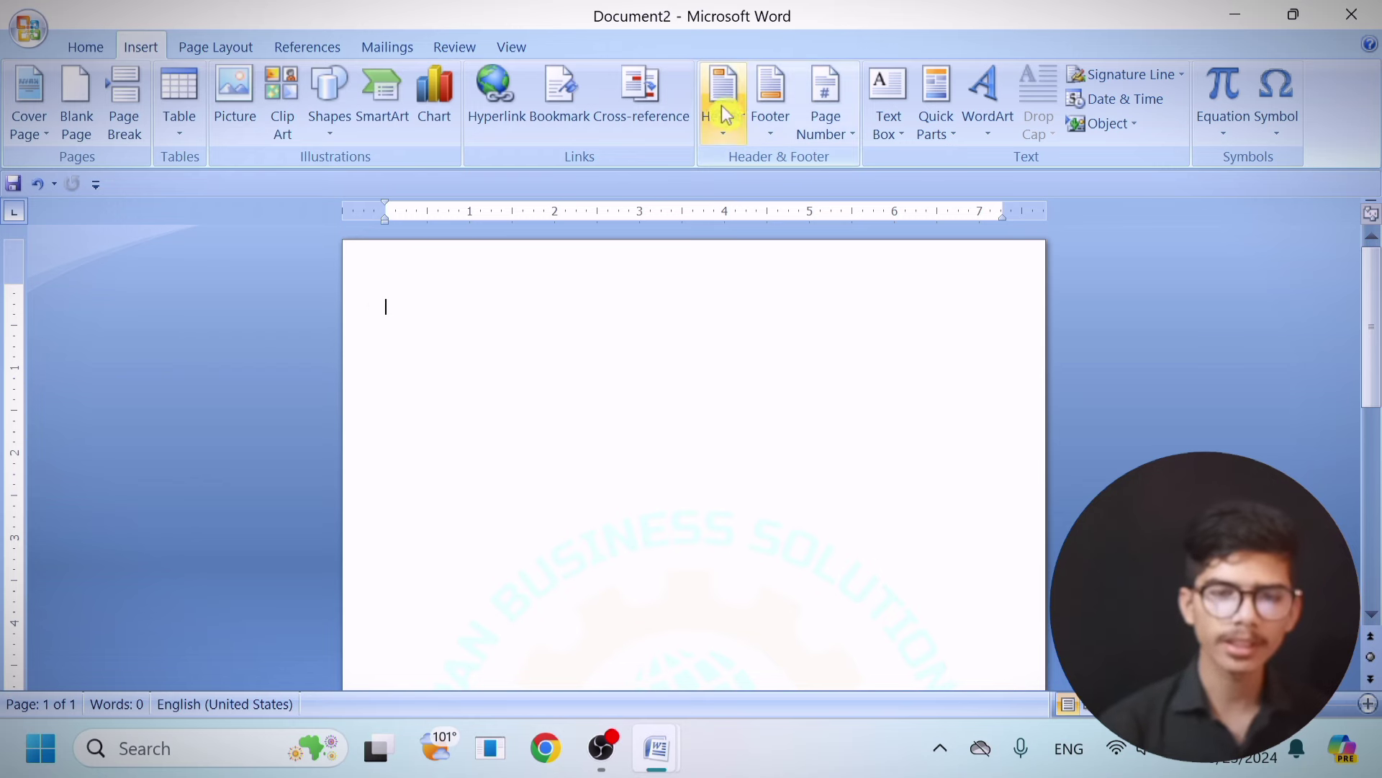
Step: Paste the letterhead banner with its Ref and Date lines into the header, then close it
{"action": "double_click", "coordinate": [422, 270]}
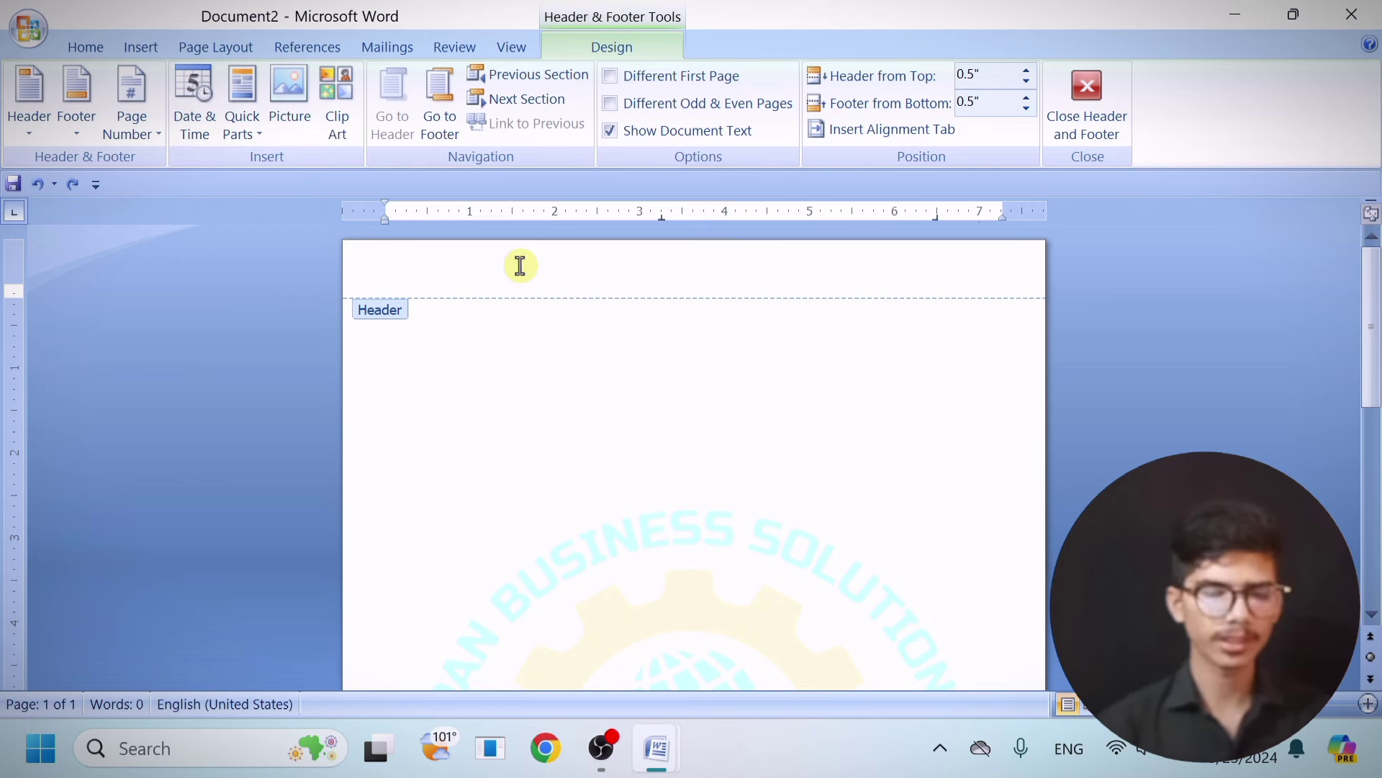
{"action": "key", "text": "ctrl+v"}
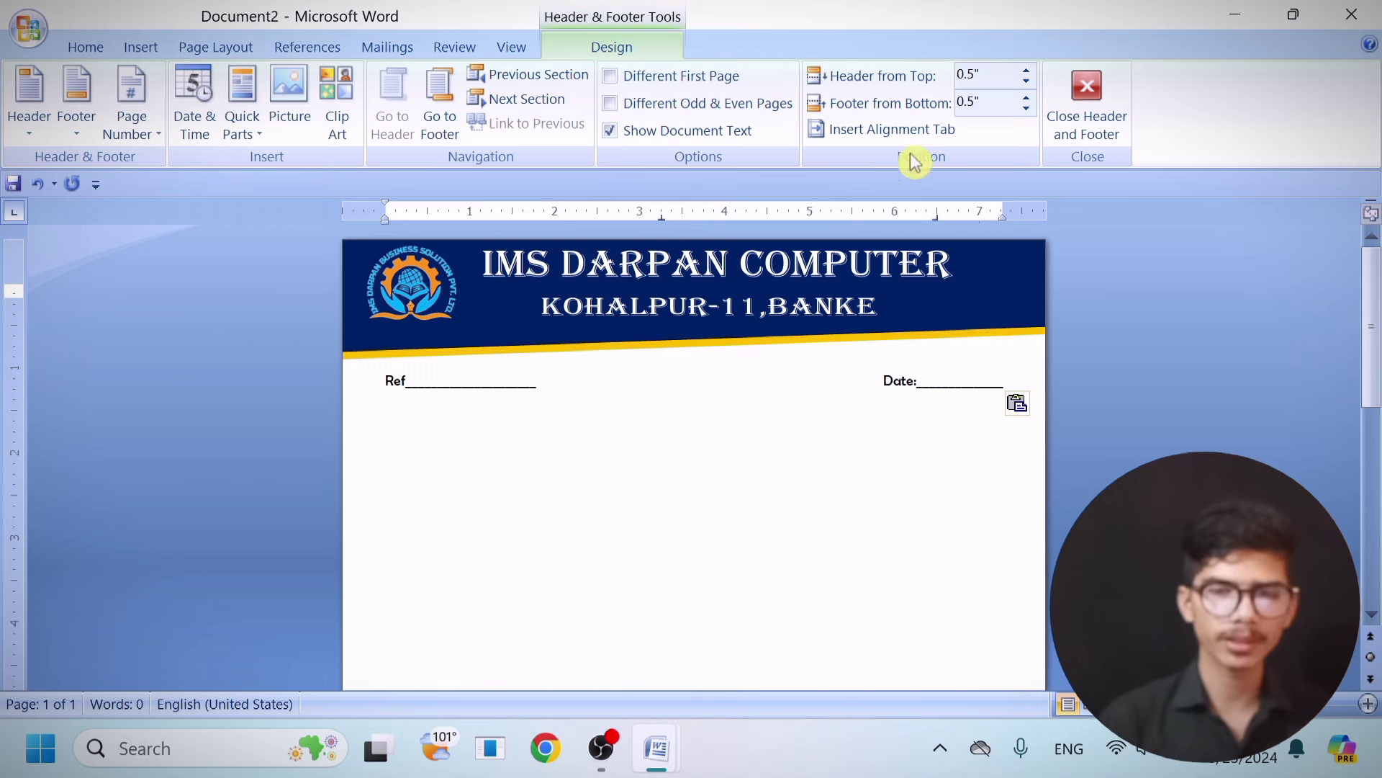
{"action": "scroll", "coordinate": [657, 496], "scroll_direction": "down", "scroll_amount": 1}
{"action": "scroll", "coordinate": [662, 508], "scroll_direction": "down", "scroll_amount": 4}
{"action": "scroll", "coordinate": [663, 507], "scroll_direction": "down", "scroll_amount": 3}
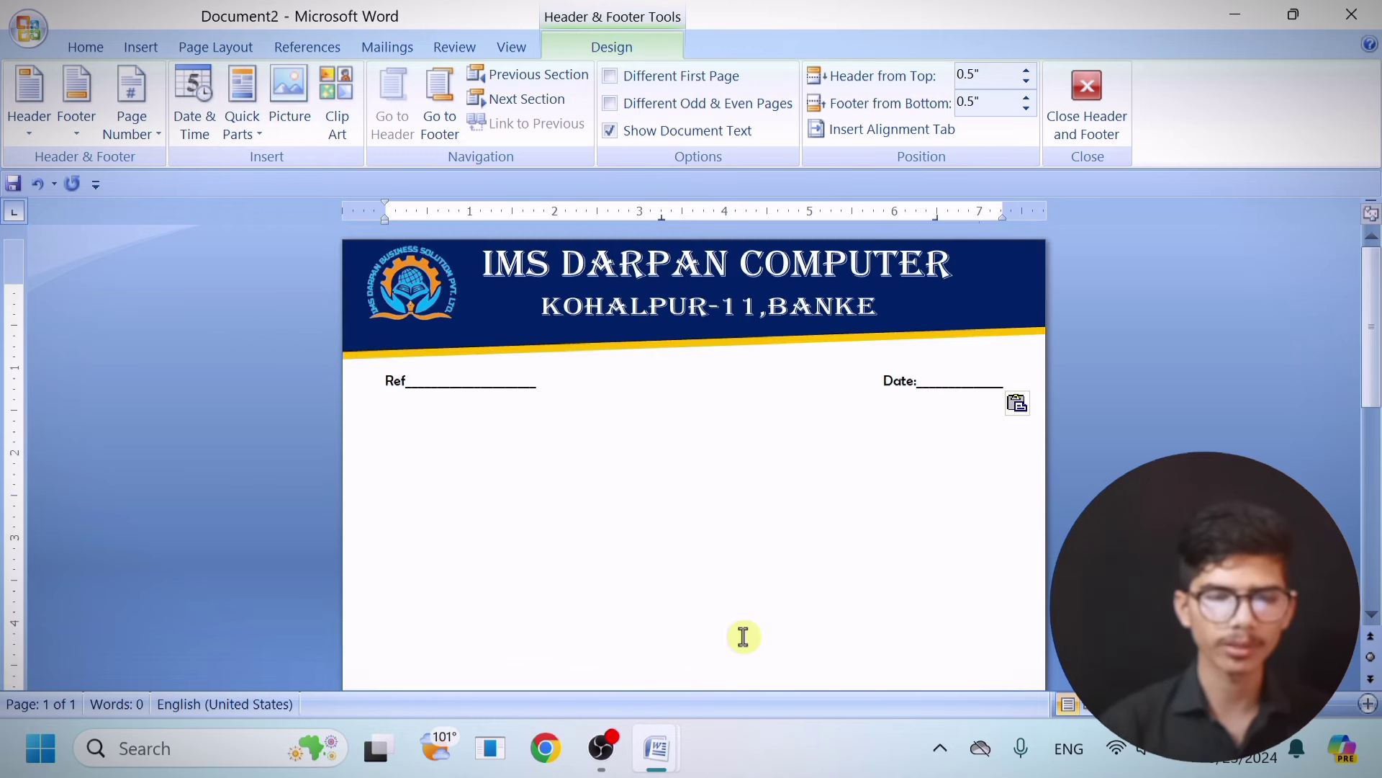
{"action": "scroll", "coordinate": [741, 635], "scroll_direction": "up", "scroll_amount": 8}
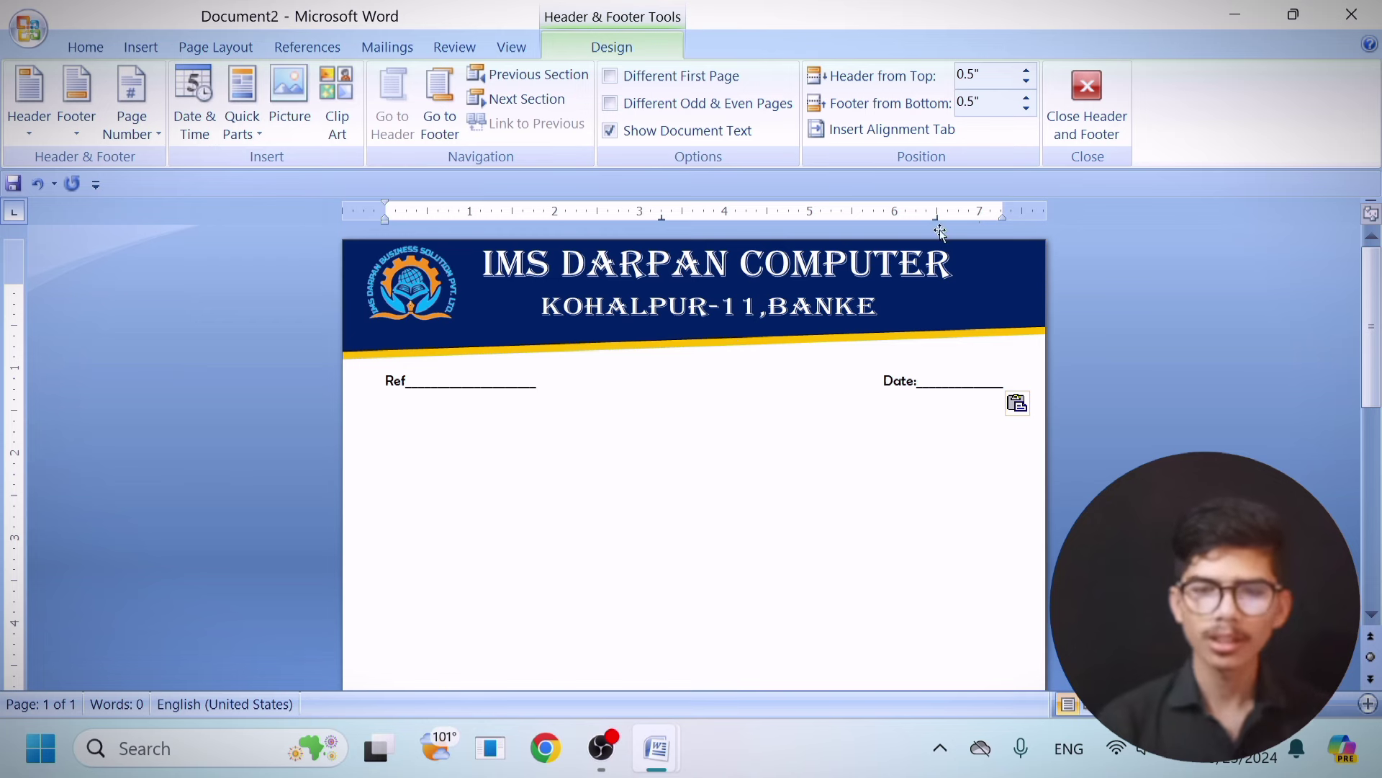
{"action": "left_click", "coordinate": [1087, 101]}
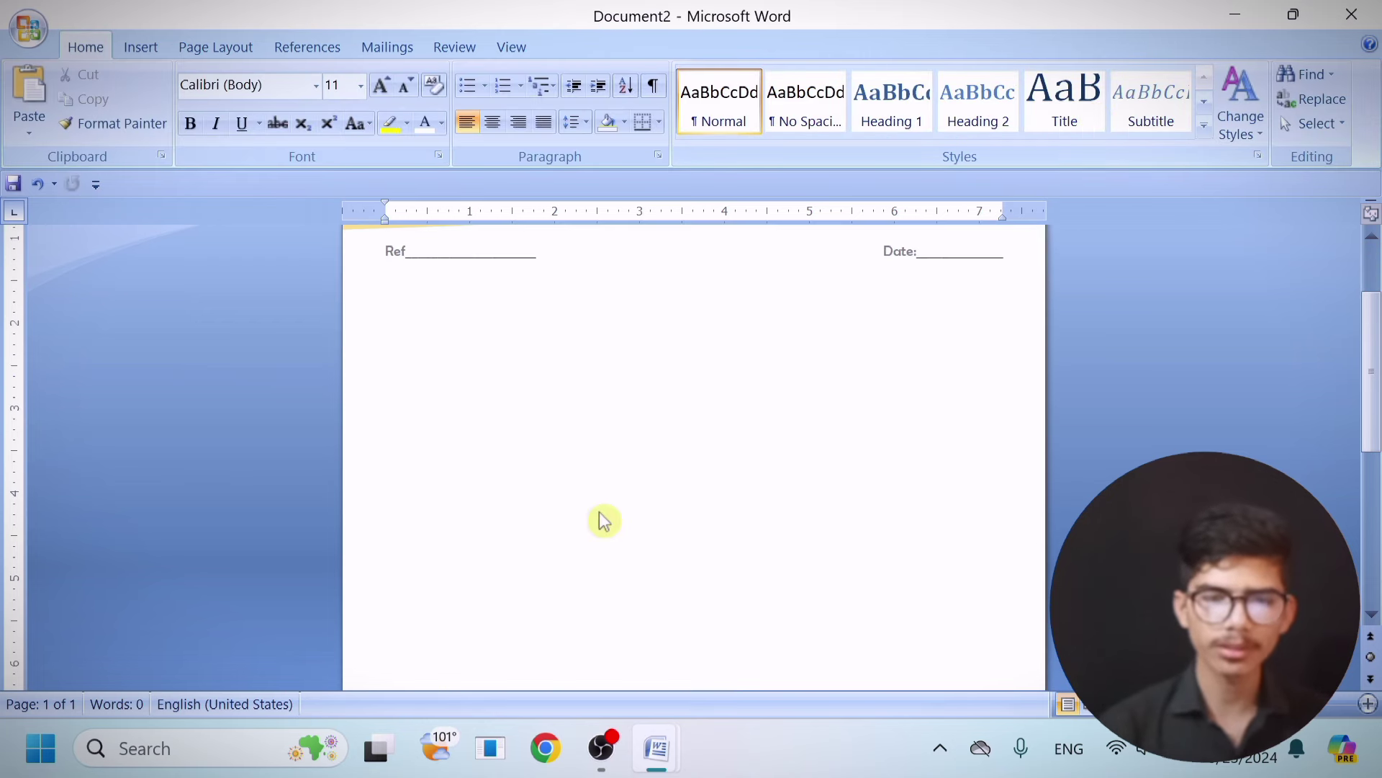
Step: Type the test word 'kkkeeeo' in the body and check the header and footer remain
{"action": "scroll", "coordinate": [604, 520], "scroll_direction": "up", "scroll_amount": 3}
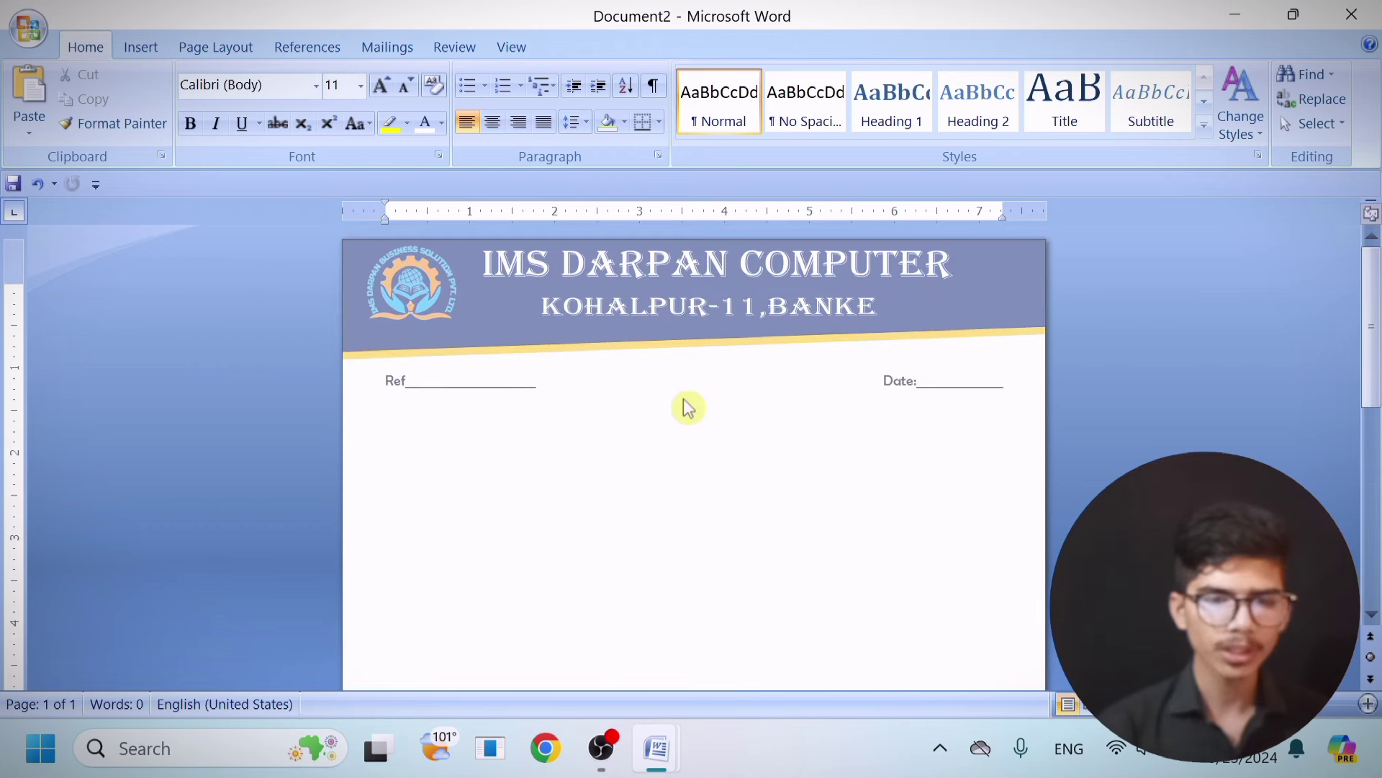
{"action": "type", "text": "kkkeeeo"}
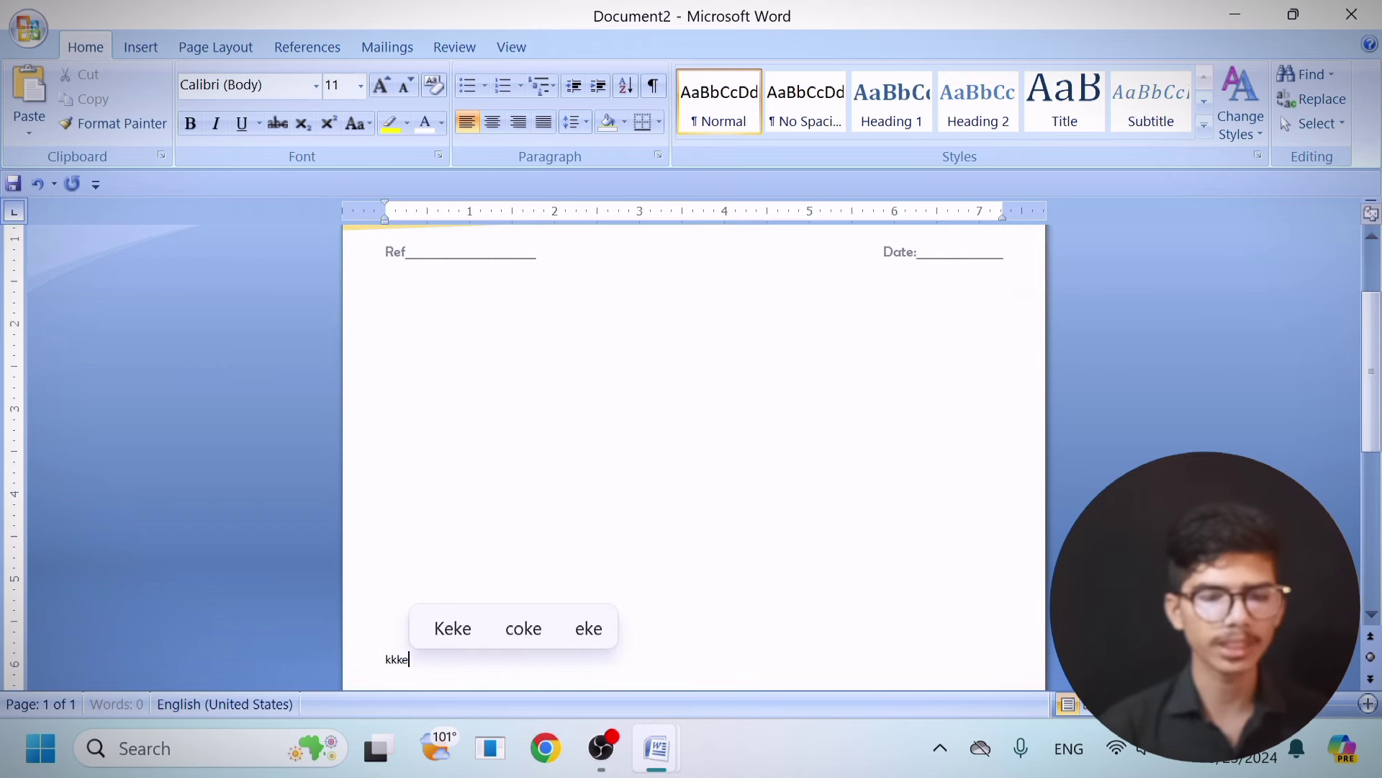
{"action": "scroll", "coordinate": [633, 437], "scroll_direction": "down", "scroll_amount": 5}
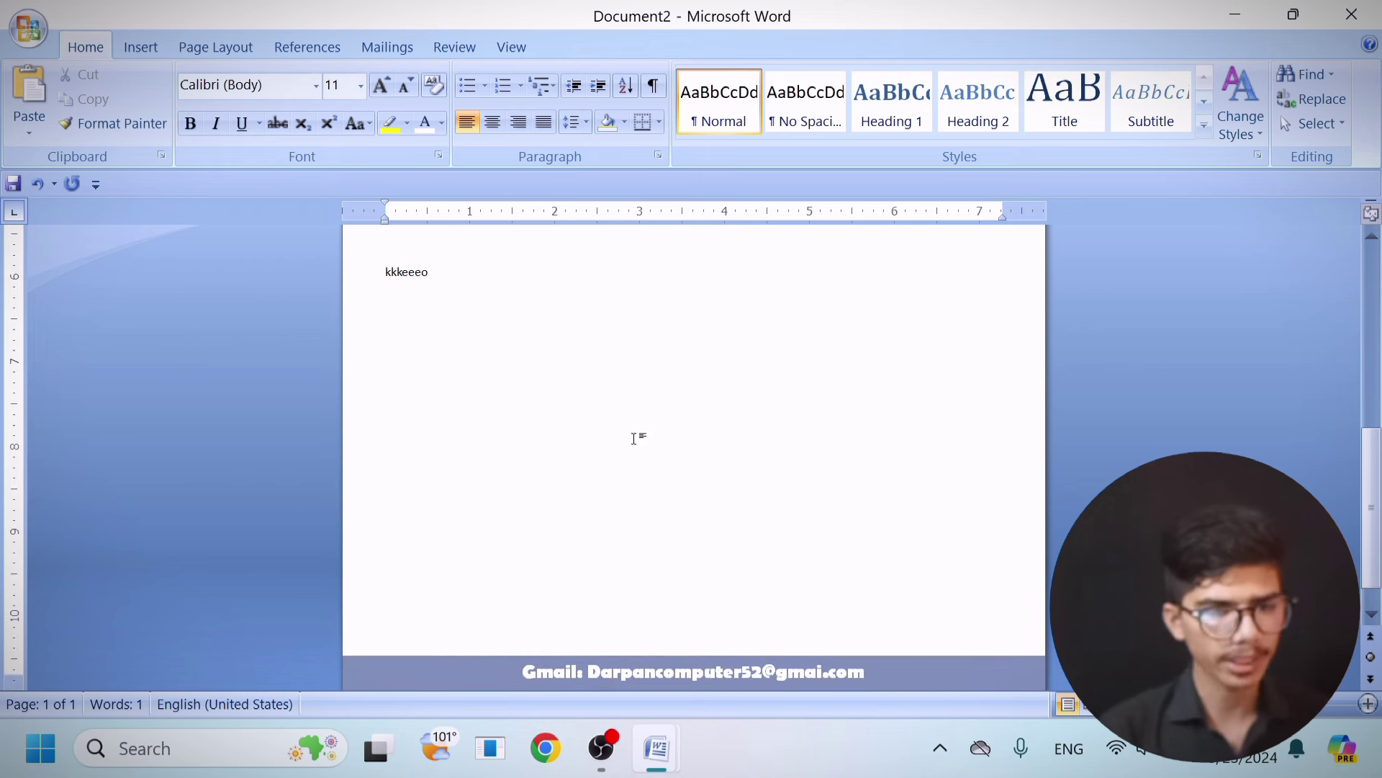
{"action": "scroll", "coordinate": [703, 281], "scroll_direction": "up", "scroll_amount": 1}
{"action": "scroll", "coordinate": [704, 281], "scroll_direction": "up", "scroll_amount": 9}
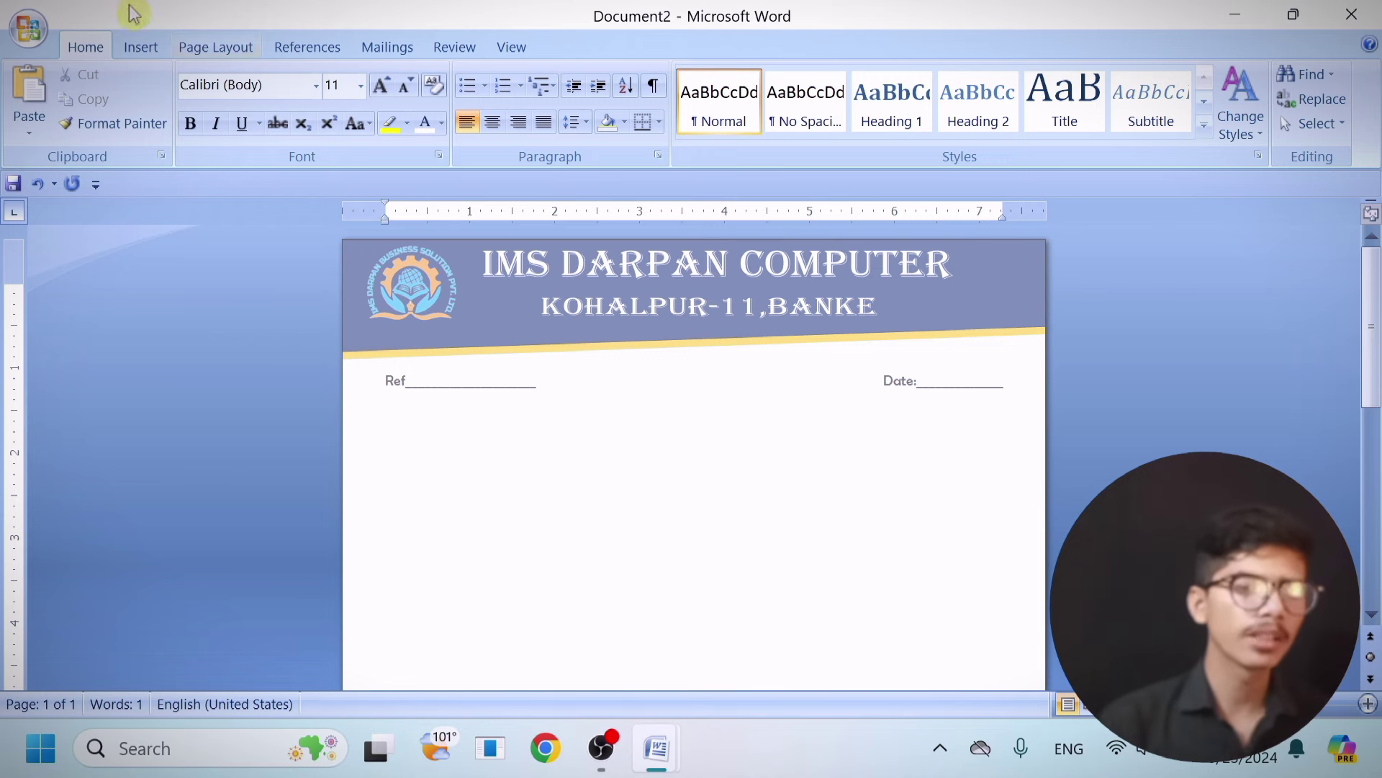
Step: Insert a blank page and scroll to confirm the letterhead header and Gmail footer repeat
{"action": "left_click", "coordinate": [154, 52]}
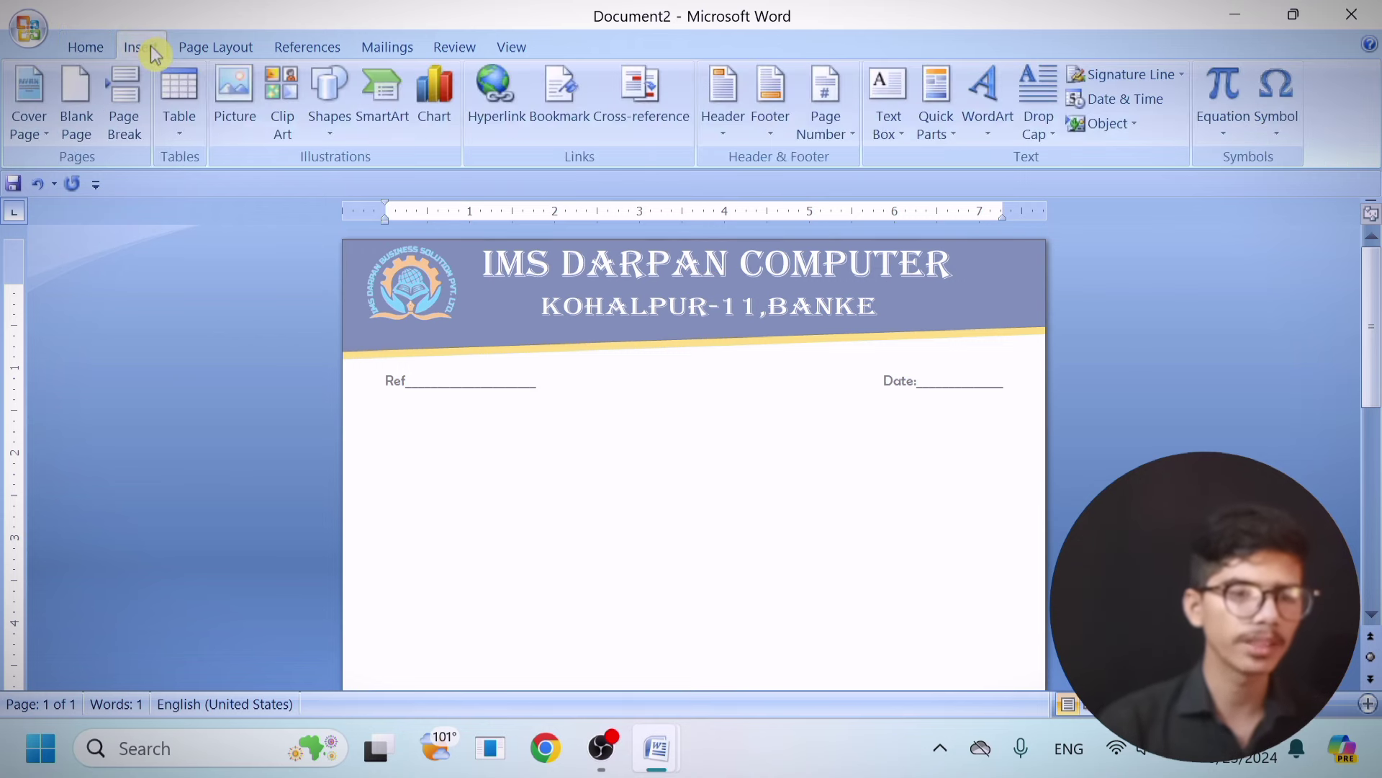
{"action": "left_click", "coordinate": [80, 107]}
{"action": "scroll", "coordinate": [643, 392], "scroll_direction": "up", "scroll_amount": 5}
{"action": "scroll", "coordinate": [643, 392], "scroll_direction": "down", "scroll_amount": 2}
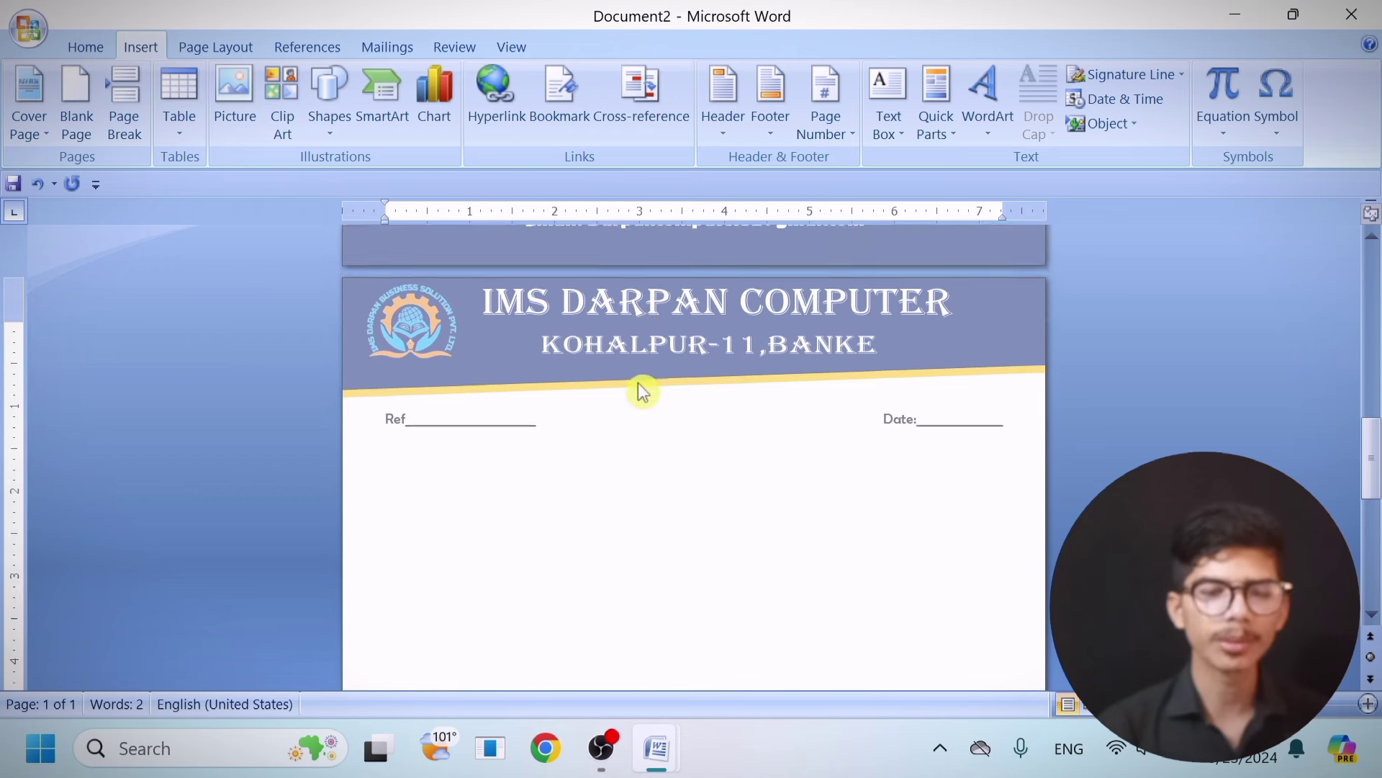
{"action": "scroll", "coordinate": [643, 392], "scroll_direction": "down", "scroll_amount": 2}
{"action": "scroll", "coordinate": [643, 392], "scroll_direction": "down", "scroll_amount": 5}
{"action": "scroll", "coordinate": [643, 392], "scroll_direction": "down", "scroll_amount": 2}
{"action": "scroll", "coordinate": [643, 392], "scroll_direction": "up", "scroll_amount": 2}
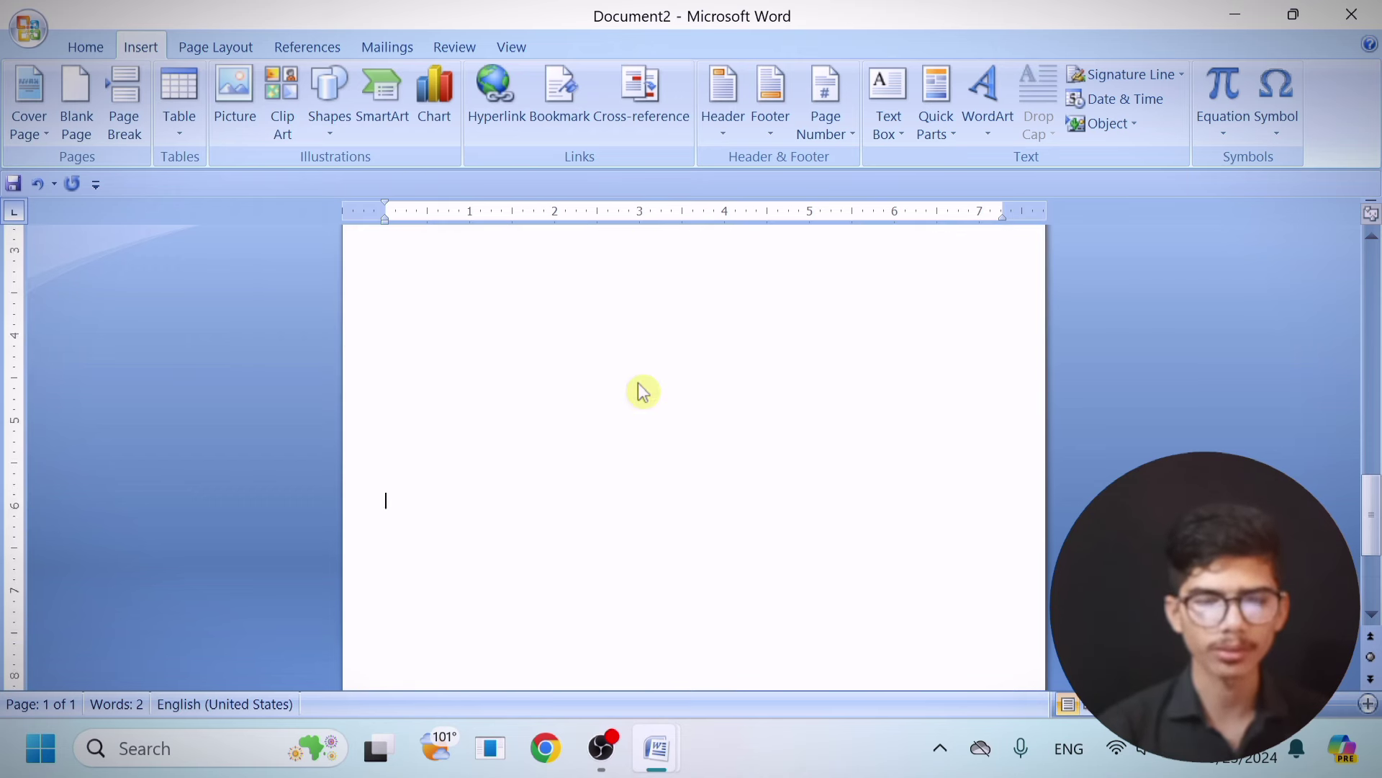
{"action": "scroll", "coordinate": [643, 392], "scroll_direction": "up", "scroll_amount": 2}
{"action": "scroll", "coordinate": [643, 393], "scroll_direction": "up", "scroll_amount": 3}
{"action": "scroll", "coordinate": [643, 393], "scroll_direction": "down", "scroll_amount": 3}
{"action": "scroll", "coordinate": [643, 393], "scroll_direction": "up", "scroll_amount": 3}
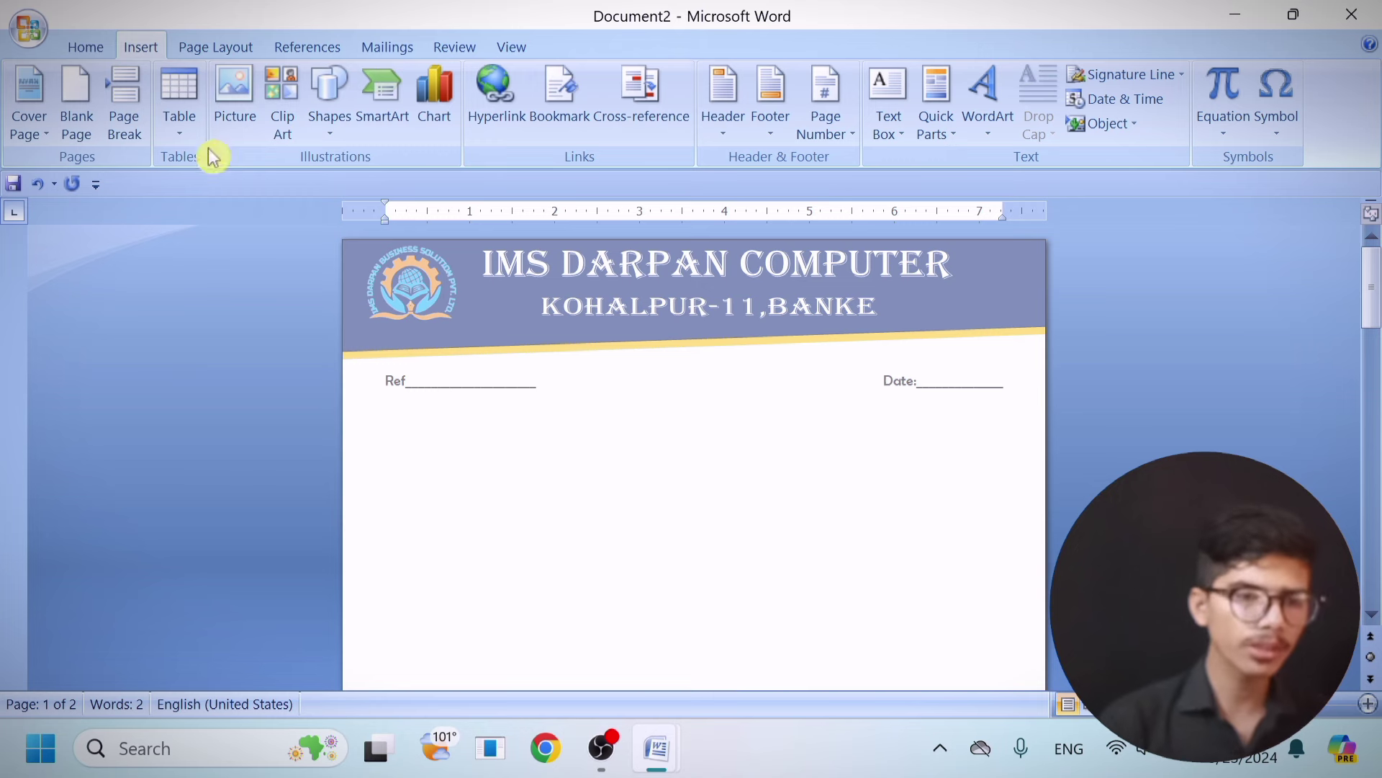
Step: Insert another blank page, bringing the document to six pages, and check each page
{"action": "left_click", "coordinate": [78, 108]}
{"action": "scroll", "coordinate": [688, 561], "scroll_direction": "down", "scroll_amount": 3}
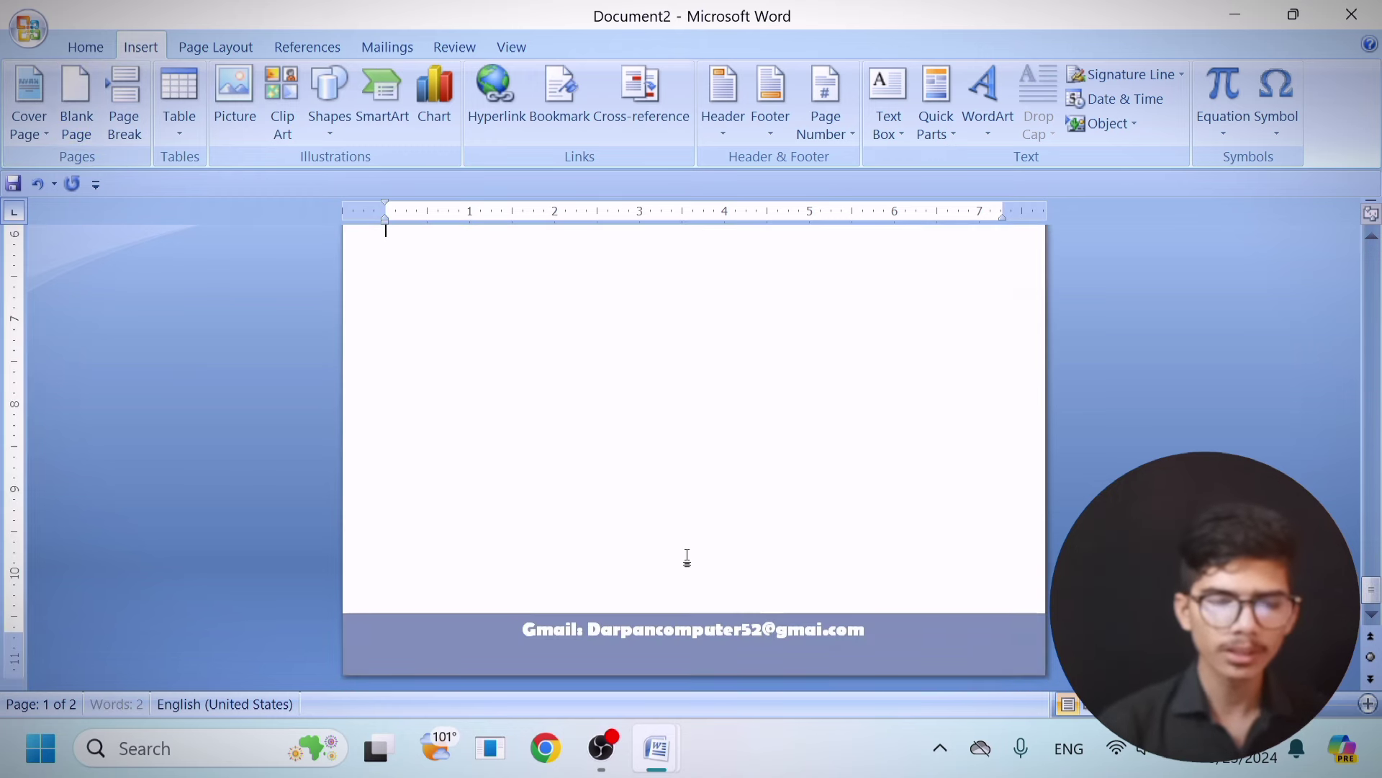
{"action": "scroll", "coordinate": [688, 561], "scroll_direction": "down", "scroll_amount": 3}
{"action": "scroll", "coordinate": [692, 563], "scroll_direction": "down", "scroll_amount": 2}
{"action": "scroll", "coordinate": [692, 563], "scroll_direction": "up", "scroll_amount": 3}
{"action": "scroll", "coordinate": [692, 563], "scroll_direction": "down", "scroll_amount": 5}
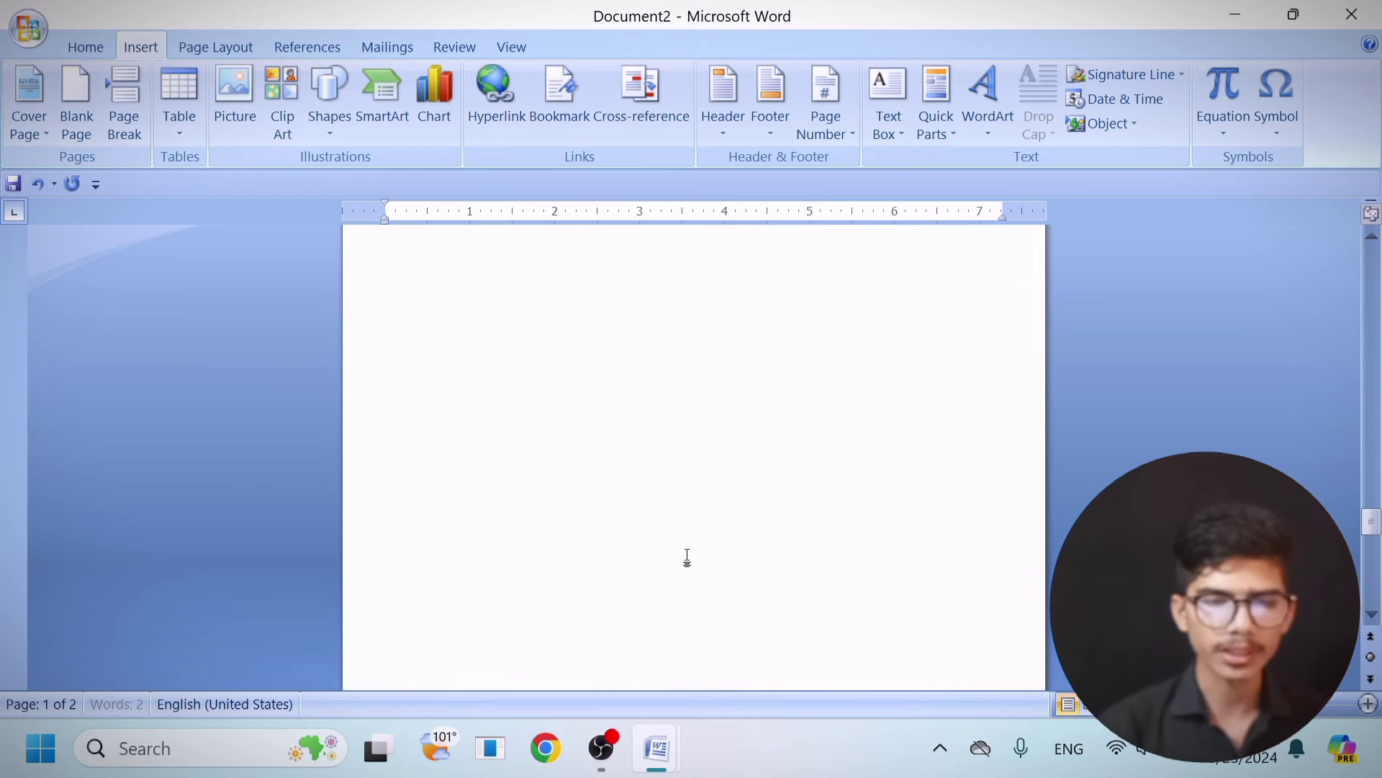
{"action": "scroll", "coordinate": [692, 563], "scroll_direction": "up", "scroll_amount": 2}
{"action": "scroll", "coordinate": [692, 564], "scroll_direction": "up", "scroll_amount": 2}
{"action": "scroll", "coordinate": [692, 563], "scroll_direction": "up", "scroll_amount": 2}
{"action": "scroll", "coordinate": [691, 563], "scroll_direction": "up", "scroll_amount": 2}
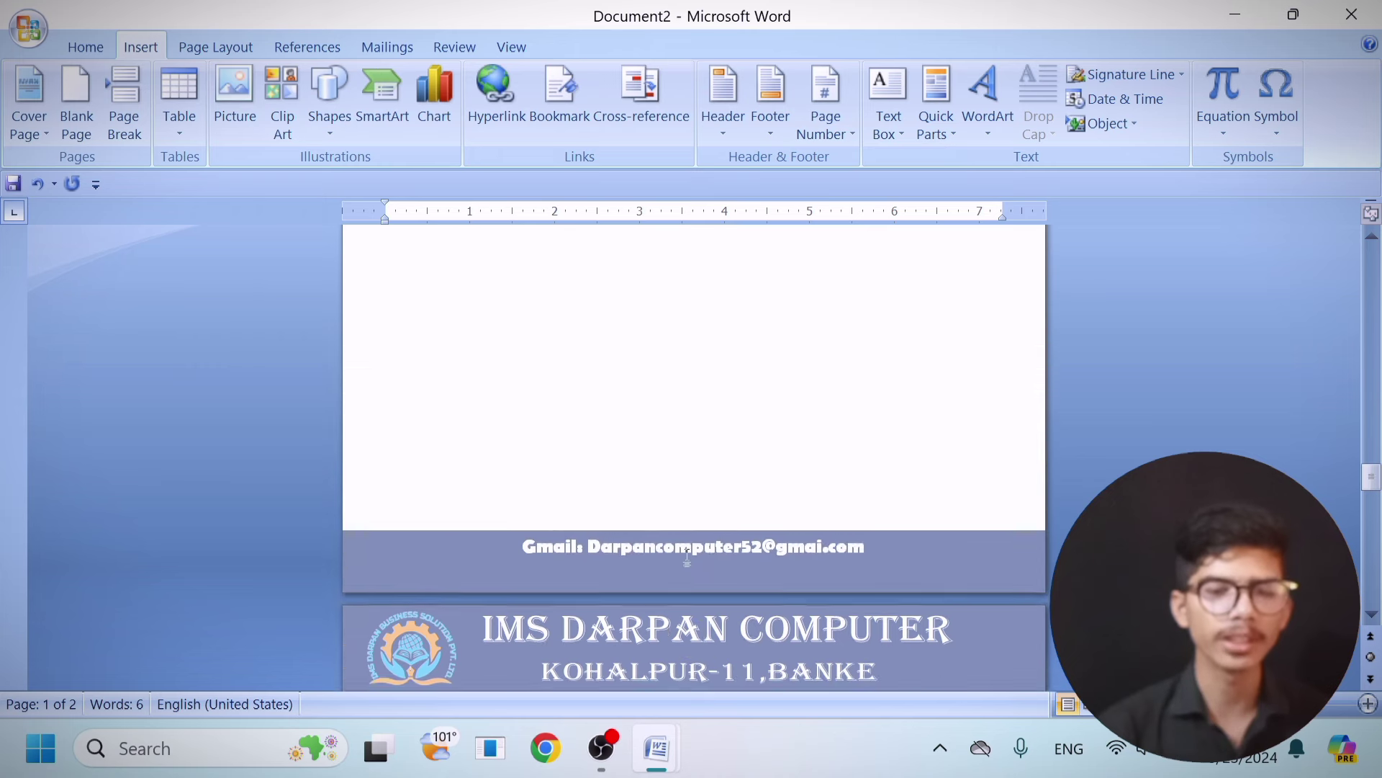
{"action": "scroll", "coordinate": [689, 562], "scroll_direction": "down", "scroll_amount": 5}
{"action": "scroll", "coordinate": [689, 561], "scroll_direction": "up", "scroll_amount": 6}
{"action": "scroll", "coordinate": [687, 558], "scroll_direction": "down", "scroll_amount": 5}
{"action": "scroll", "coordinate": [690, 561], "scroll_direction": "down", "scroll_amount": 1}
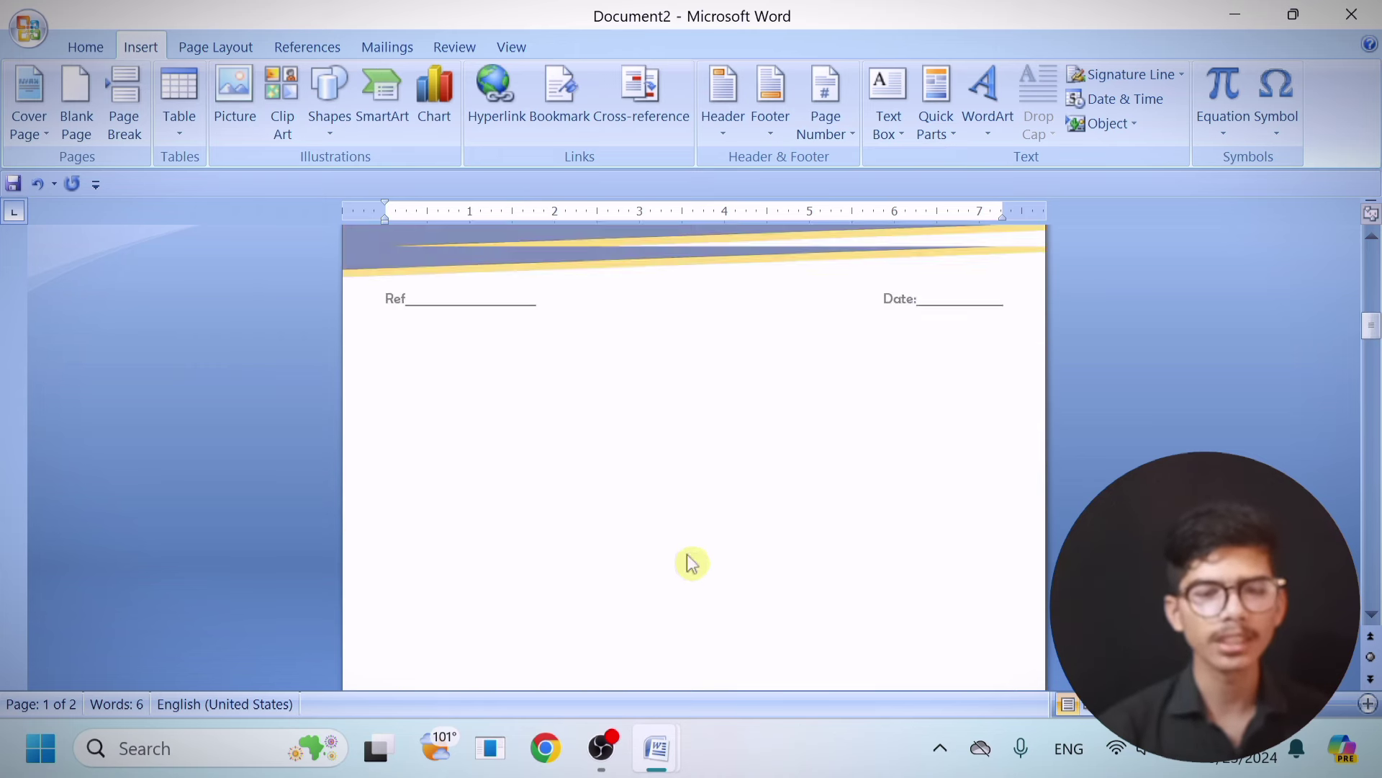
{"action": "scroll", "coordinate": [691, 562], "scroll_direction": "up", "scroll_amount": 1}
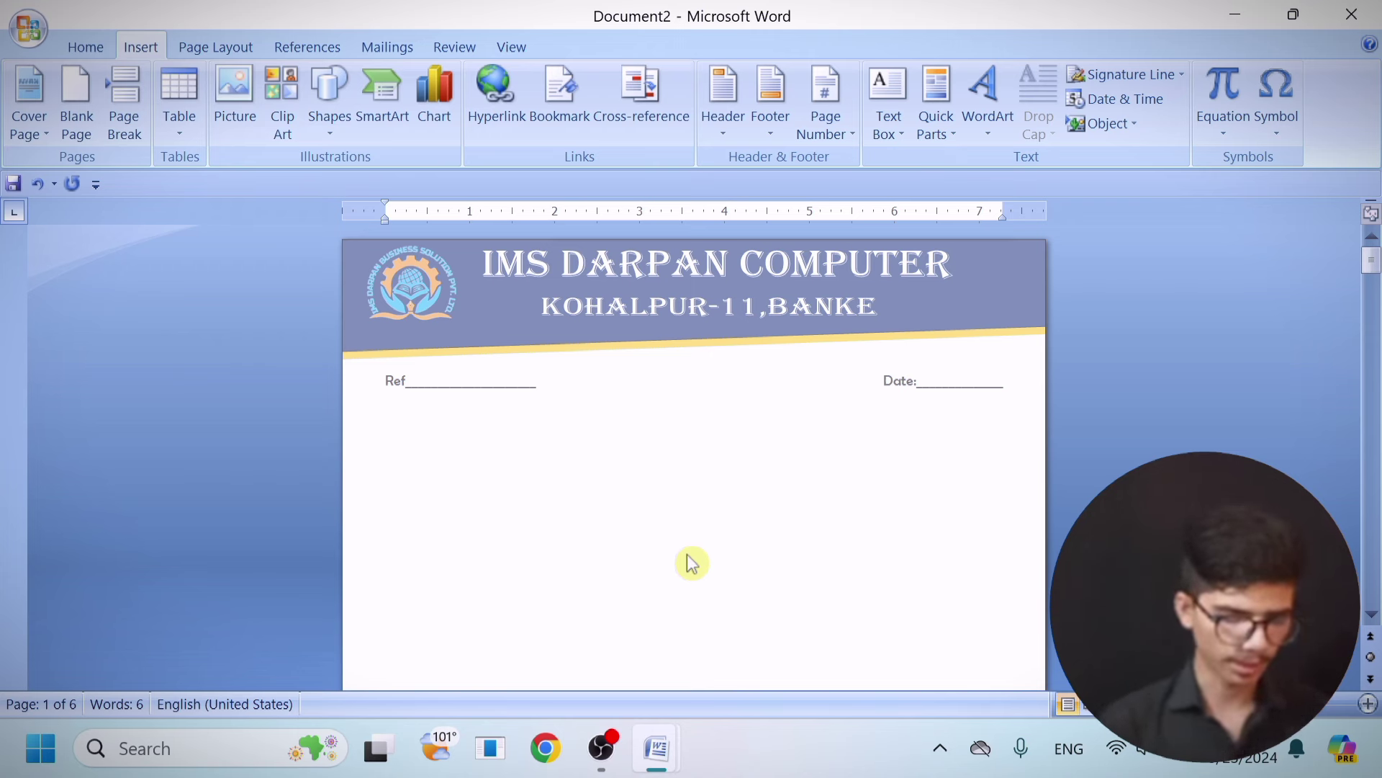
Step: Delete all body content and extra pages, leaving one empty page with 0 words under the letterhead
{"action": "key", "text": "ctrl+End"}
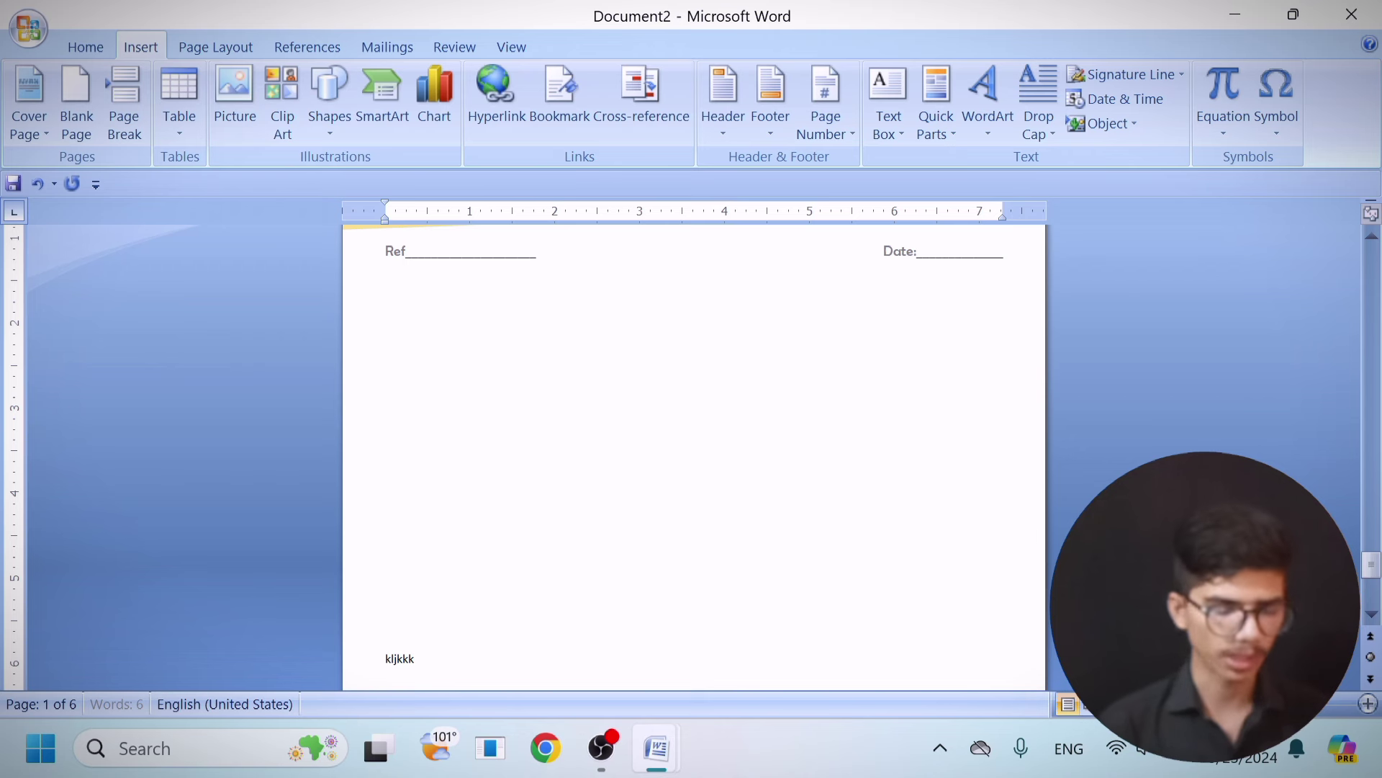
{"action": "key", "text": "ctrl+a"}
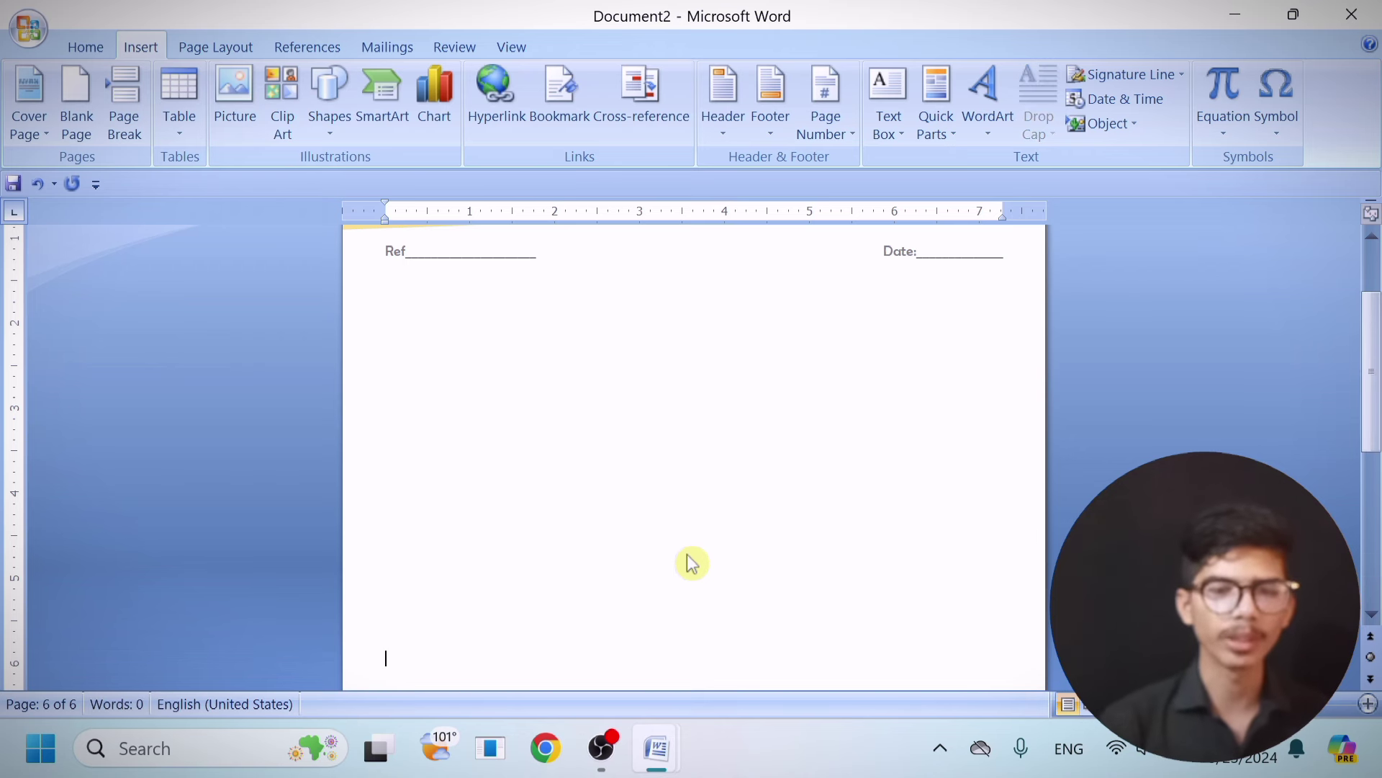
{"action": "key", "text": "Delete"}
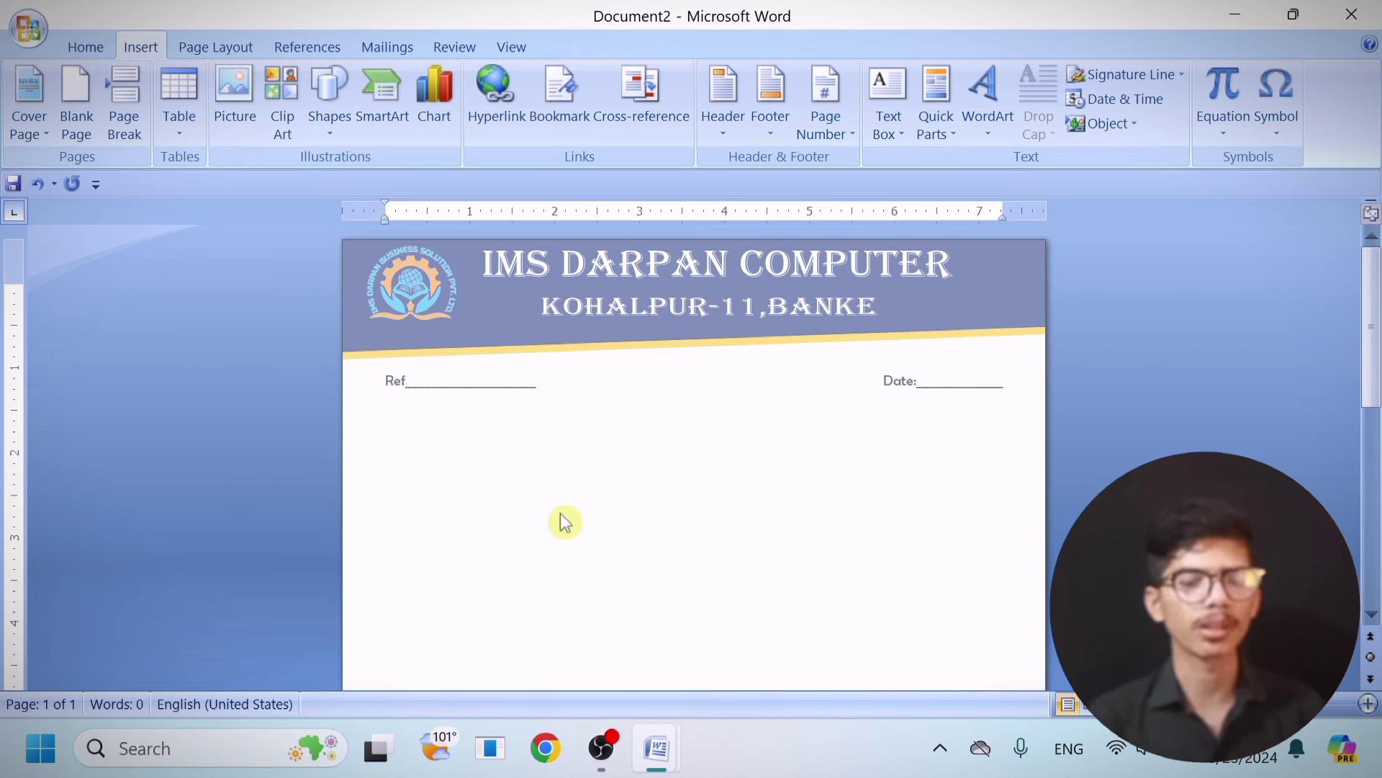
{"action": "scroll", "coordinate": [566, 522], "scroll_direction": "down", "scroll_amount": 3}
{"action": "scroll", "coordinate": [564, 515], "scroll_direction": "down", "scroll_amount": 8}
{"action": "scroll", "coordinate": [1163, 404], "scroll_direction": "up", "scroll_amount": 10}
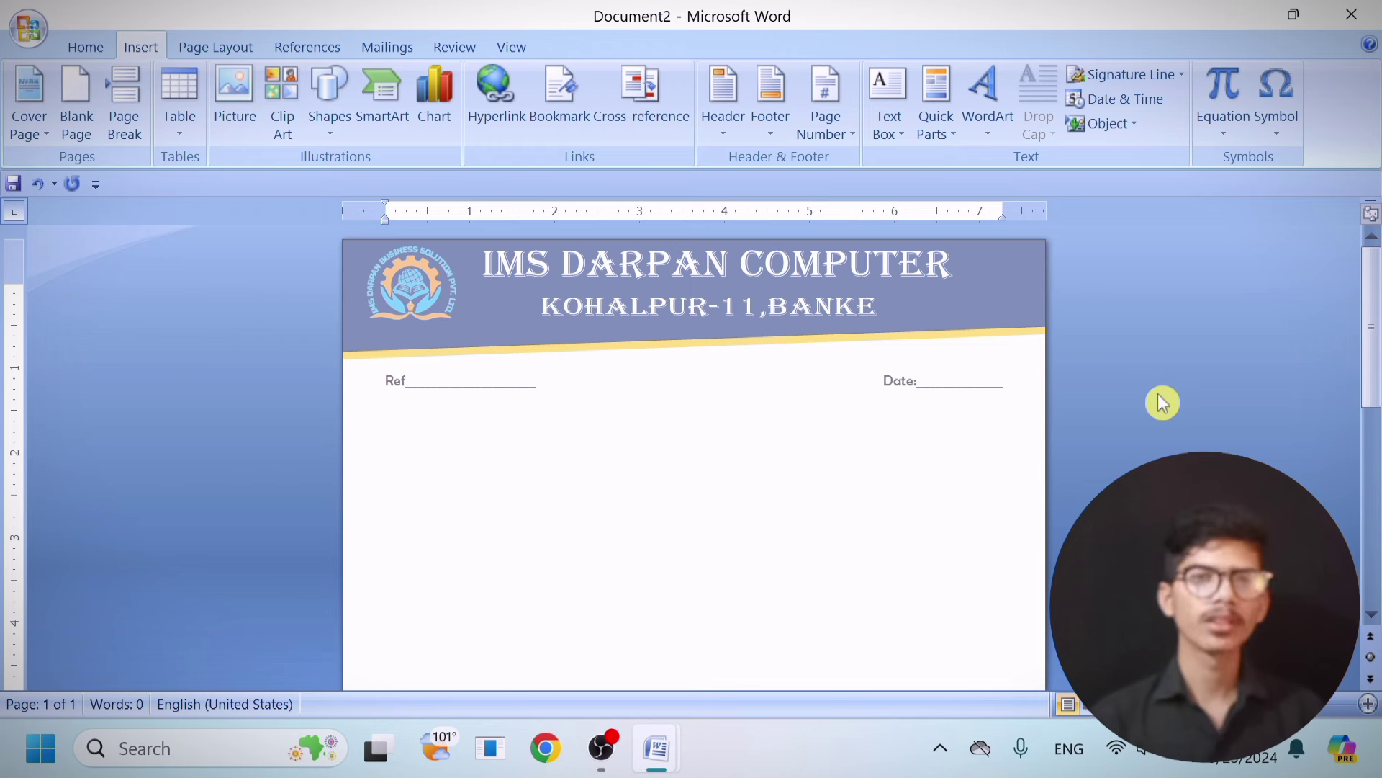